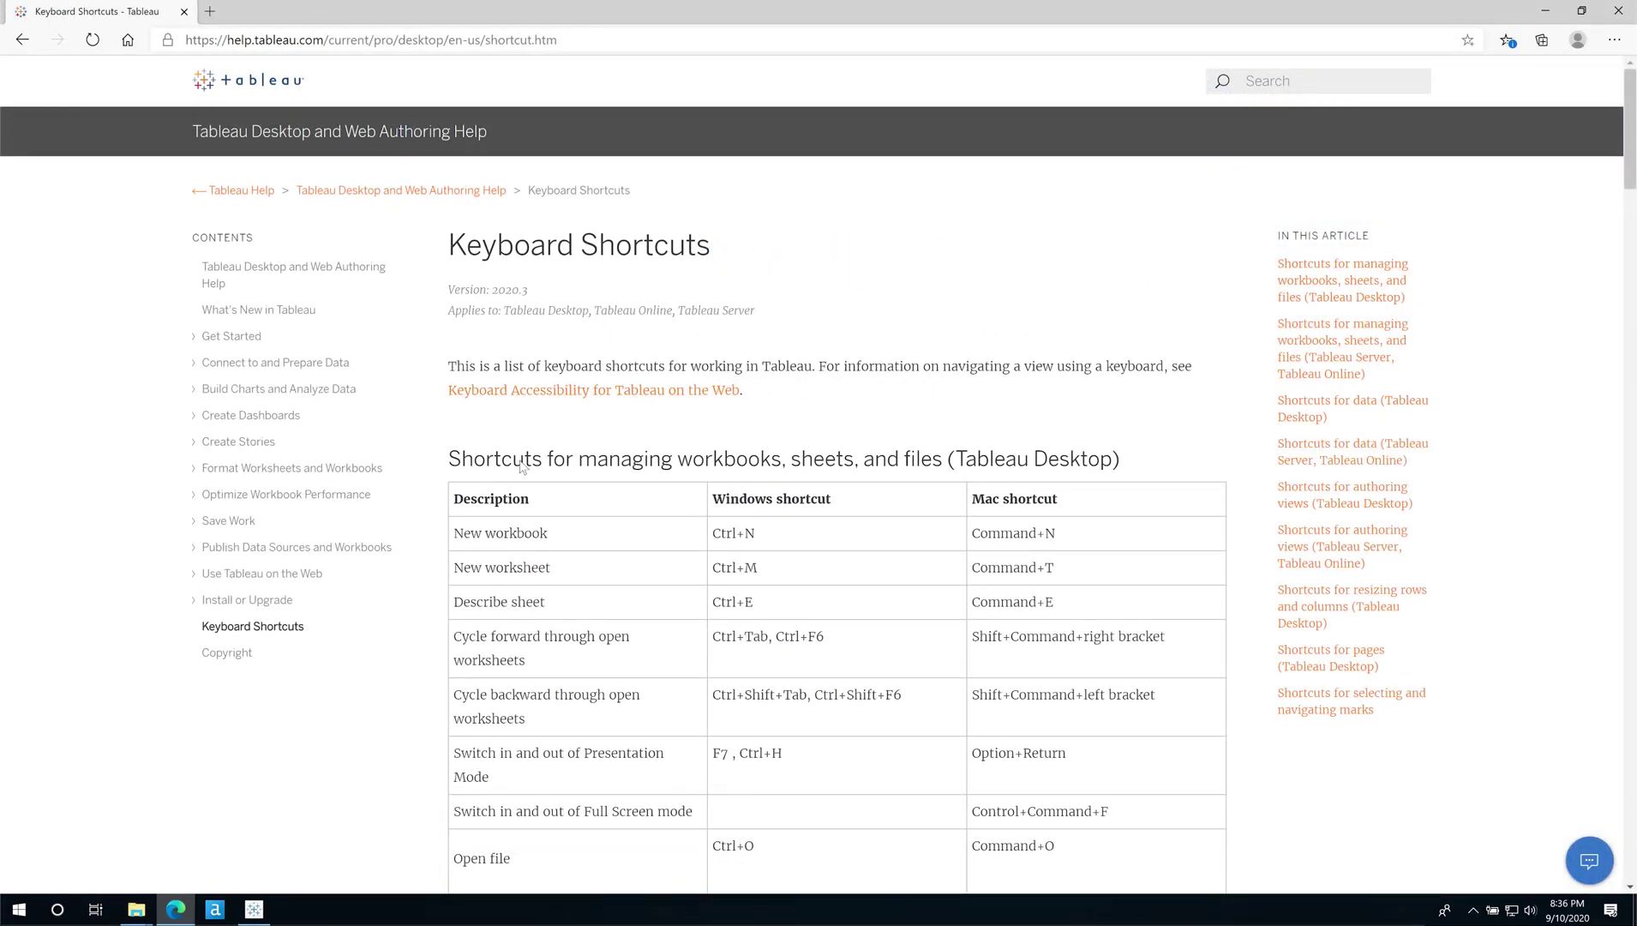
Scroll the Keyboard Shortcuts help page to the authoring-views table's floating dashboard object entries
scroll(785, 474, down, 6)
scroll(785, 474, down, 2)
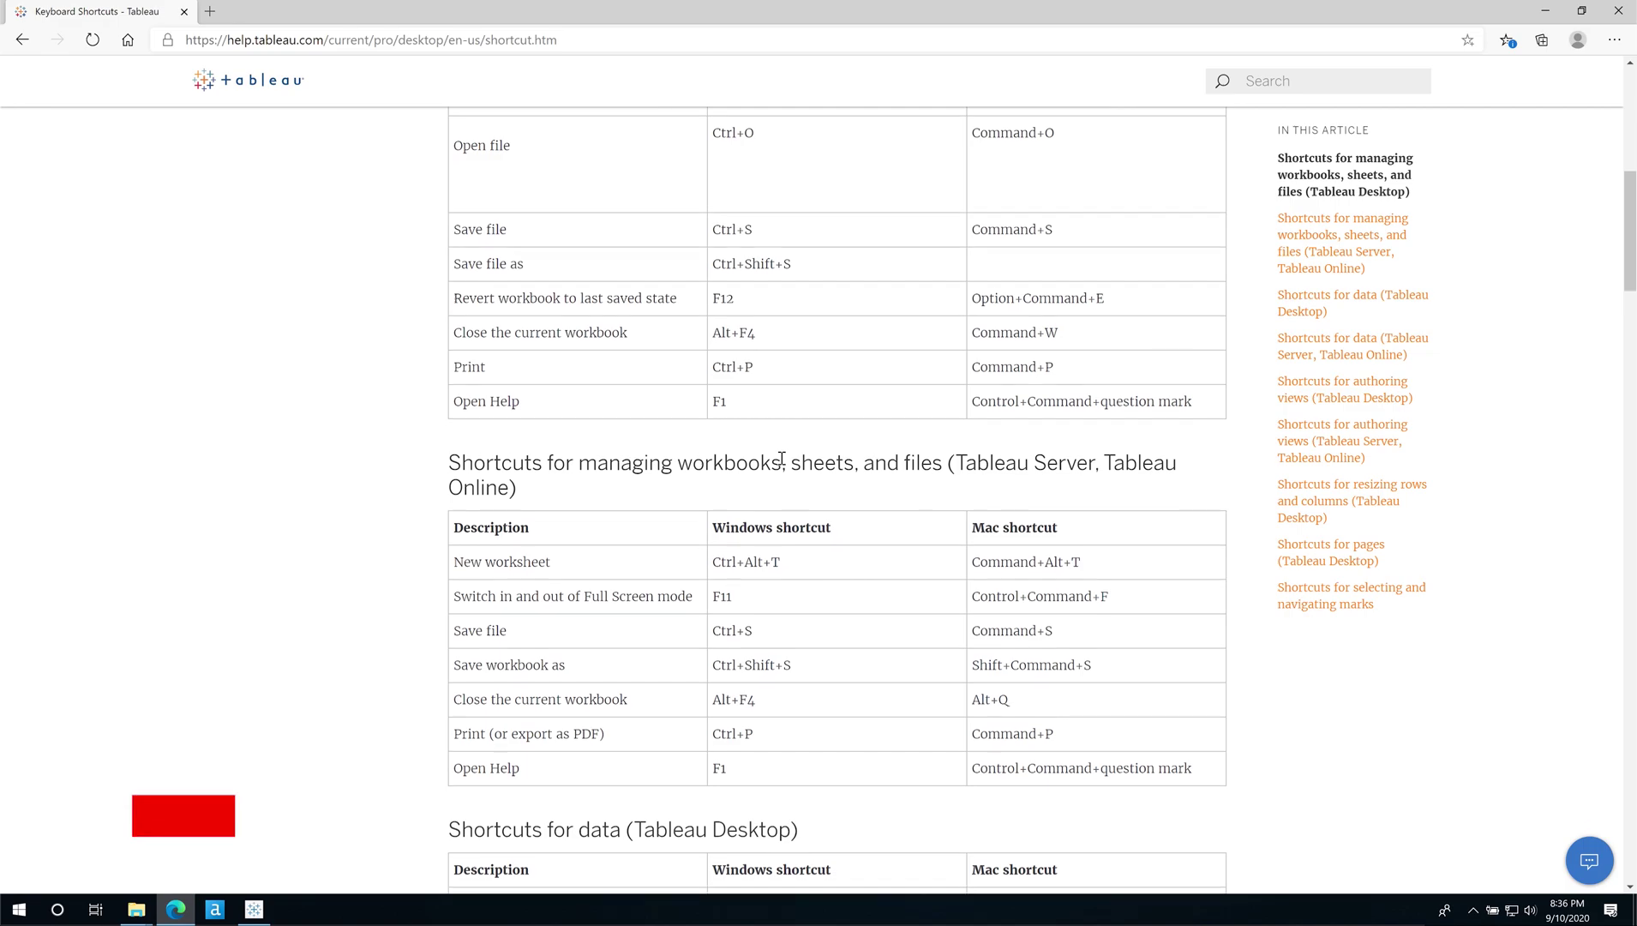
scroll(782, 458, down, 3)
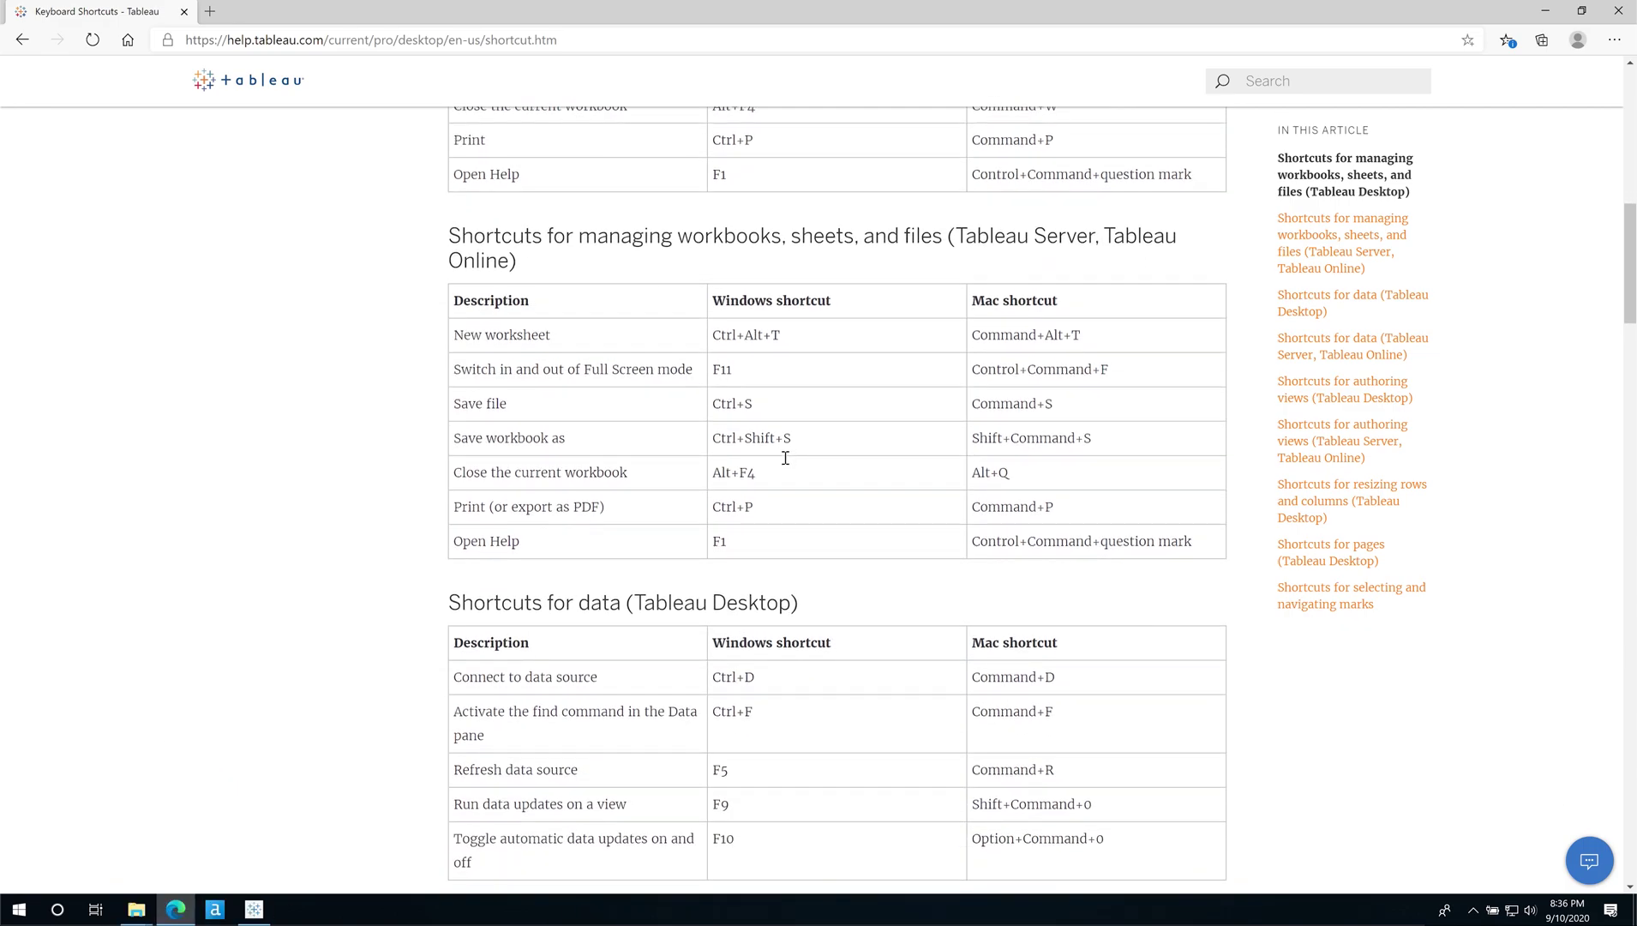
scroll(785, 460, down, 3)
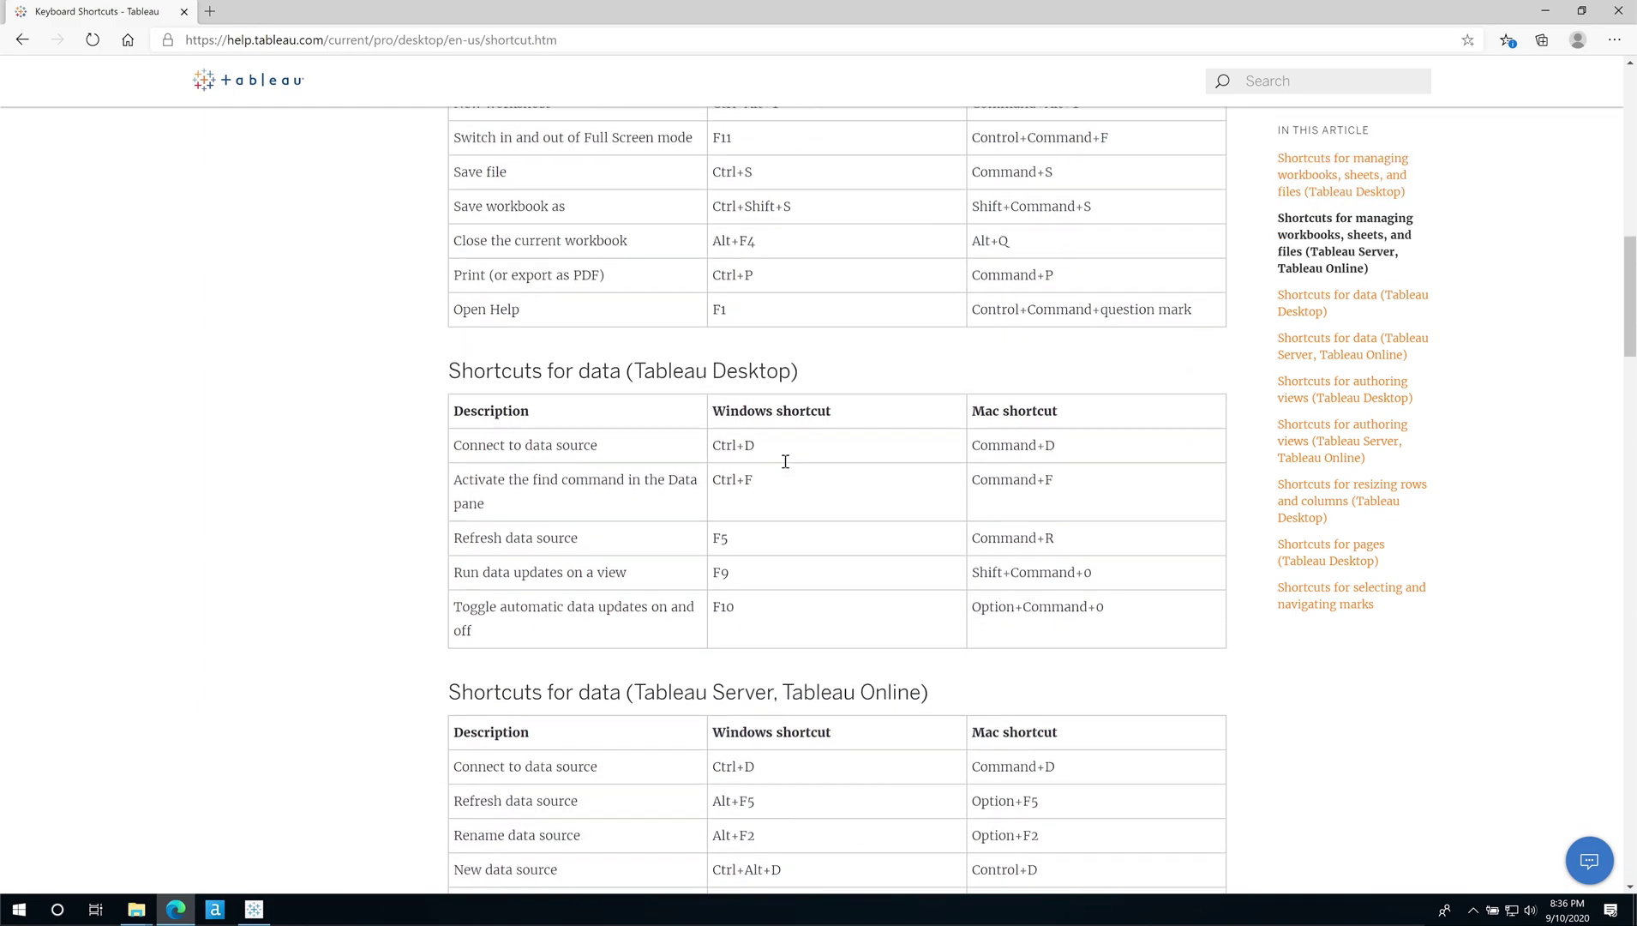
scroll(785, 459, down, 6)
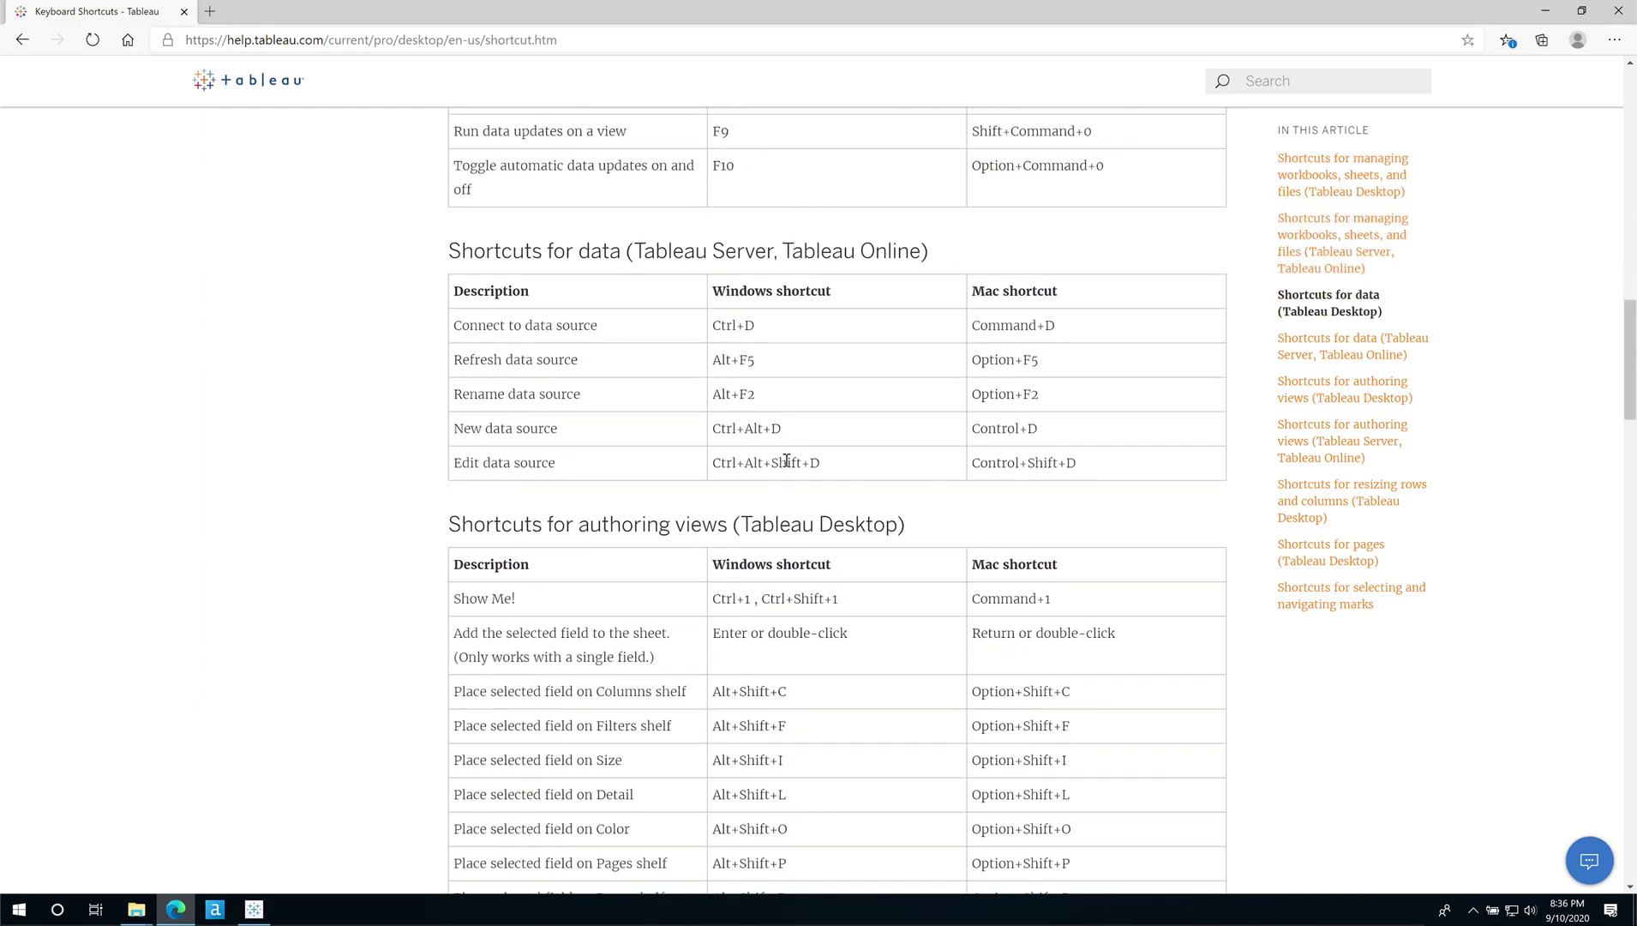
scroll(786, 460, down, 9)
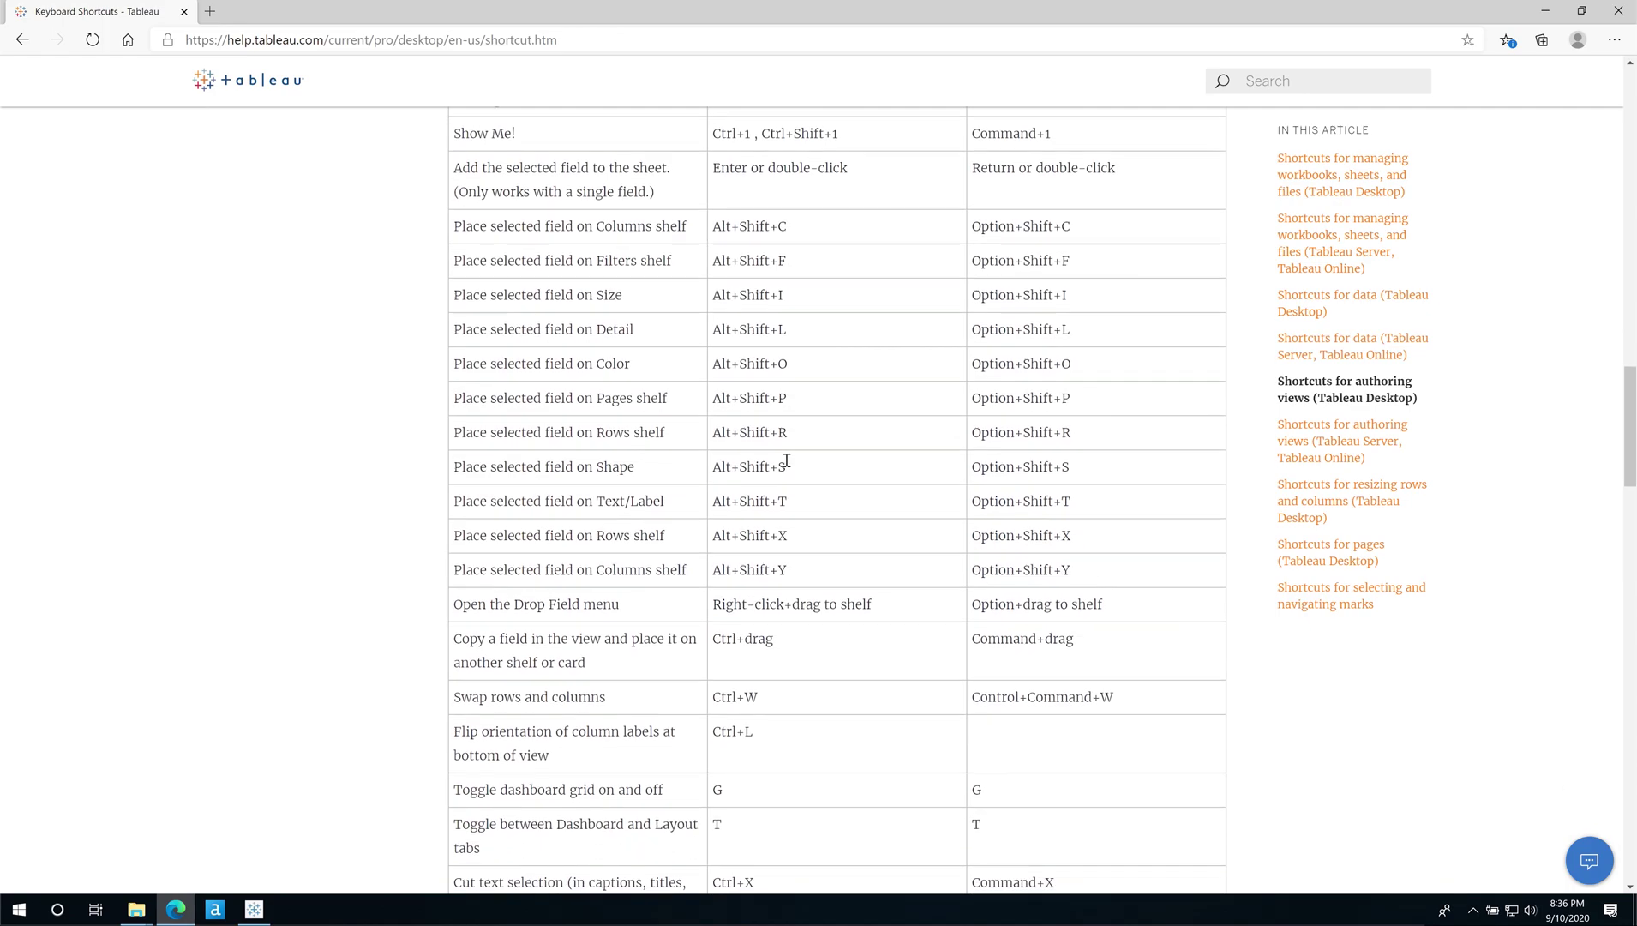
scroll(786, 461, down, 1)
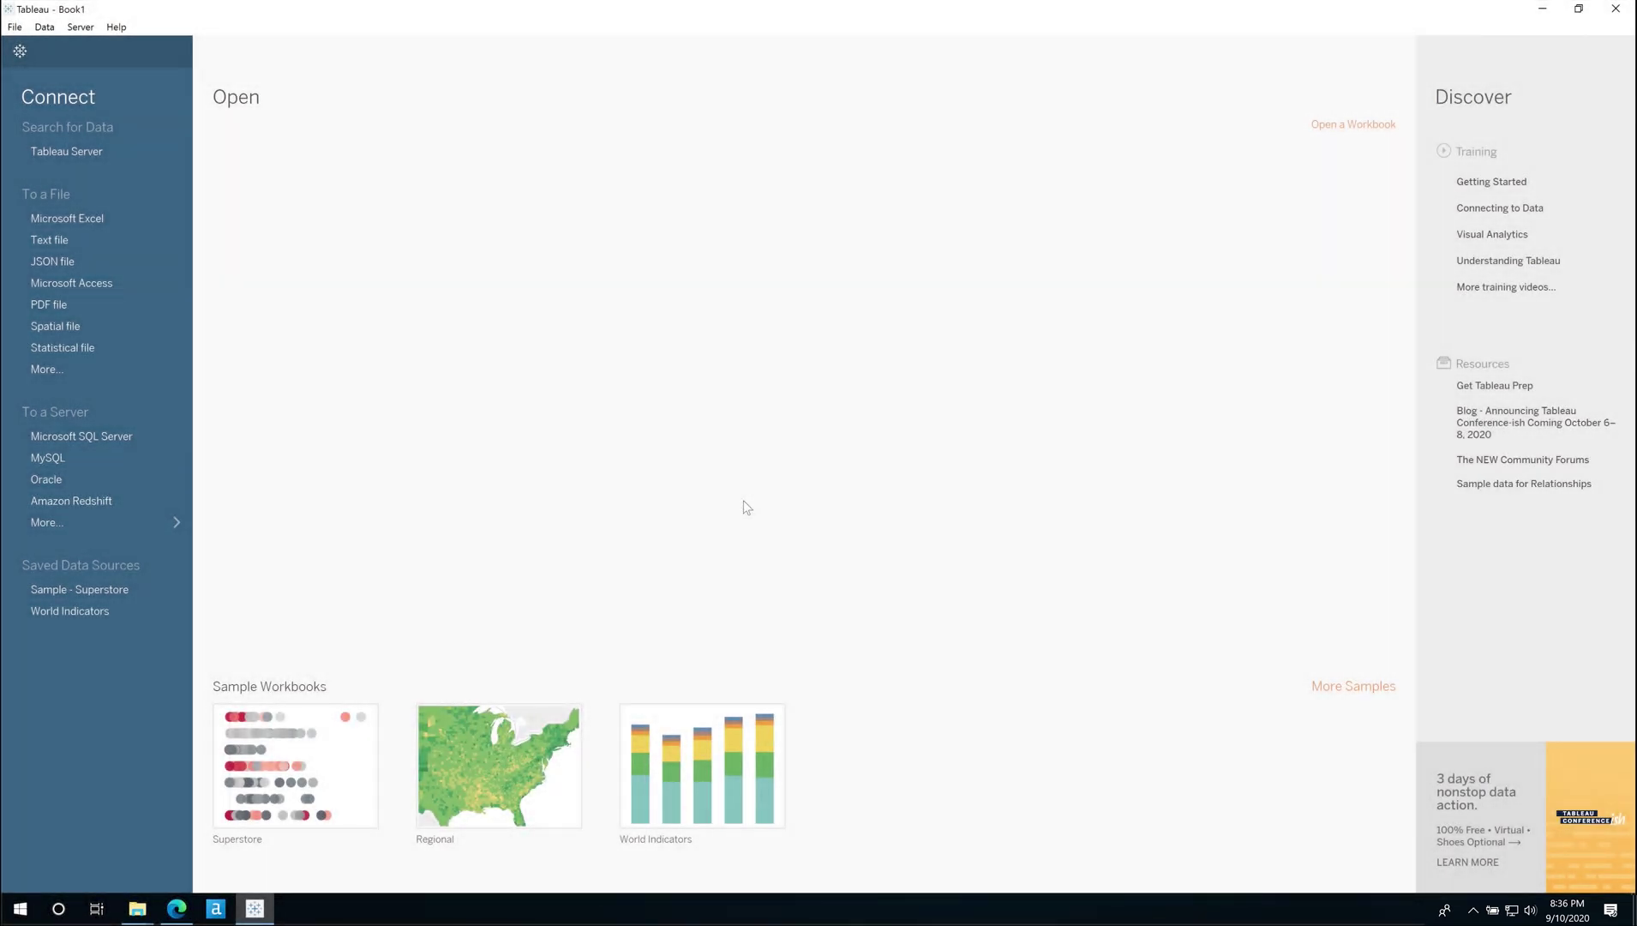
Open a new blank workbook with Ctrl+N and dismiss the Connect panel without connecting data
key(ctrl+n)
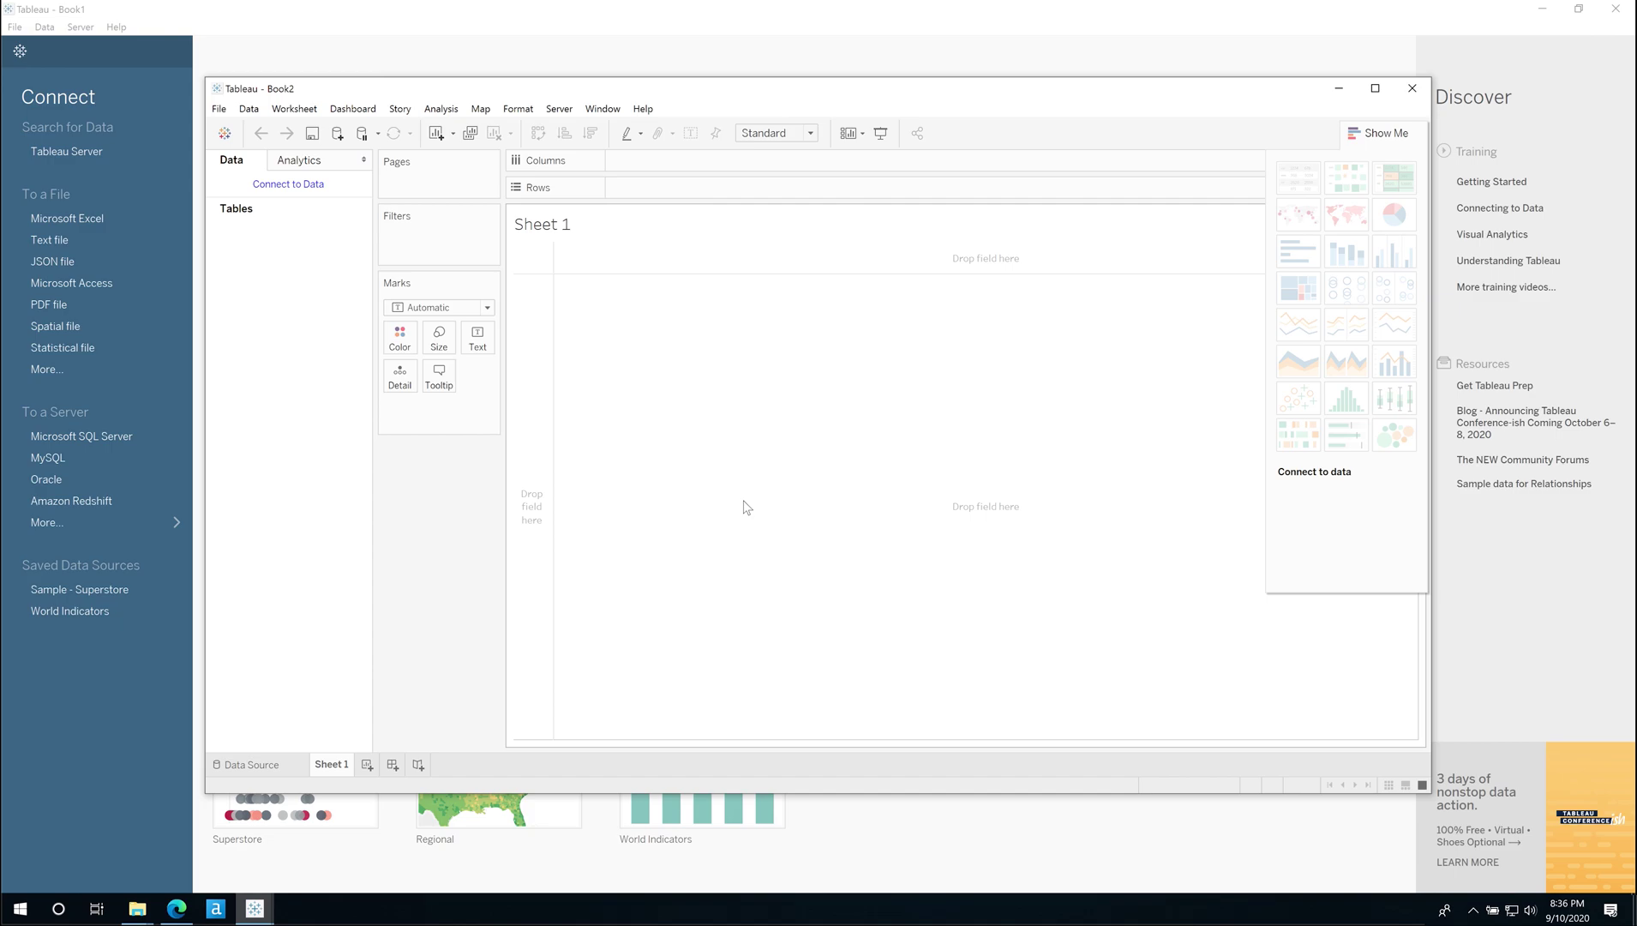
click(290, 188)
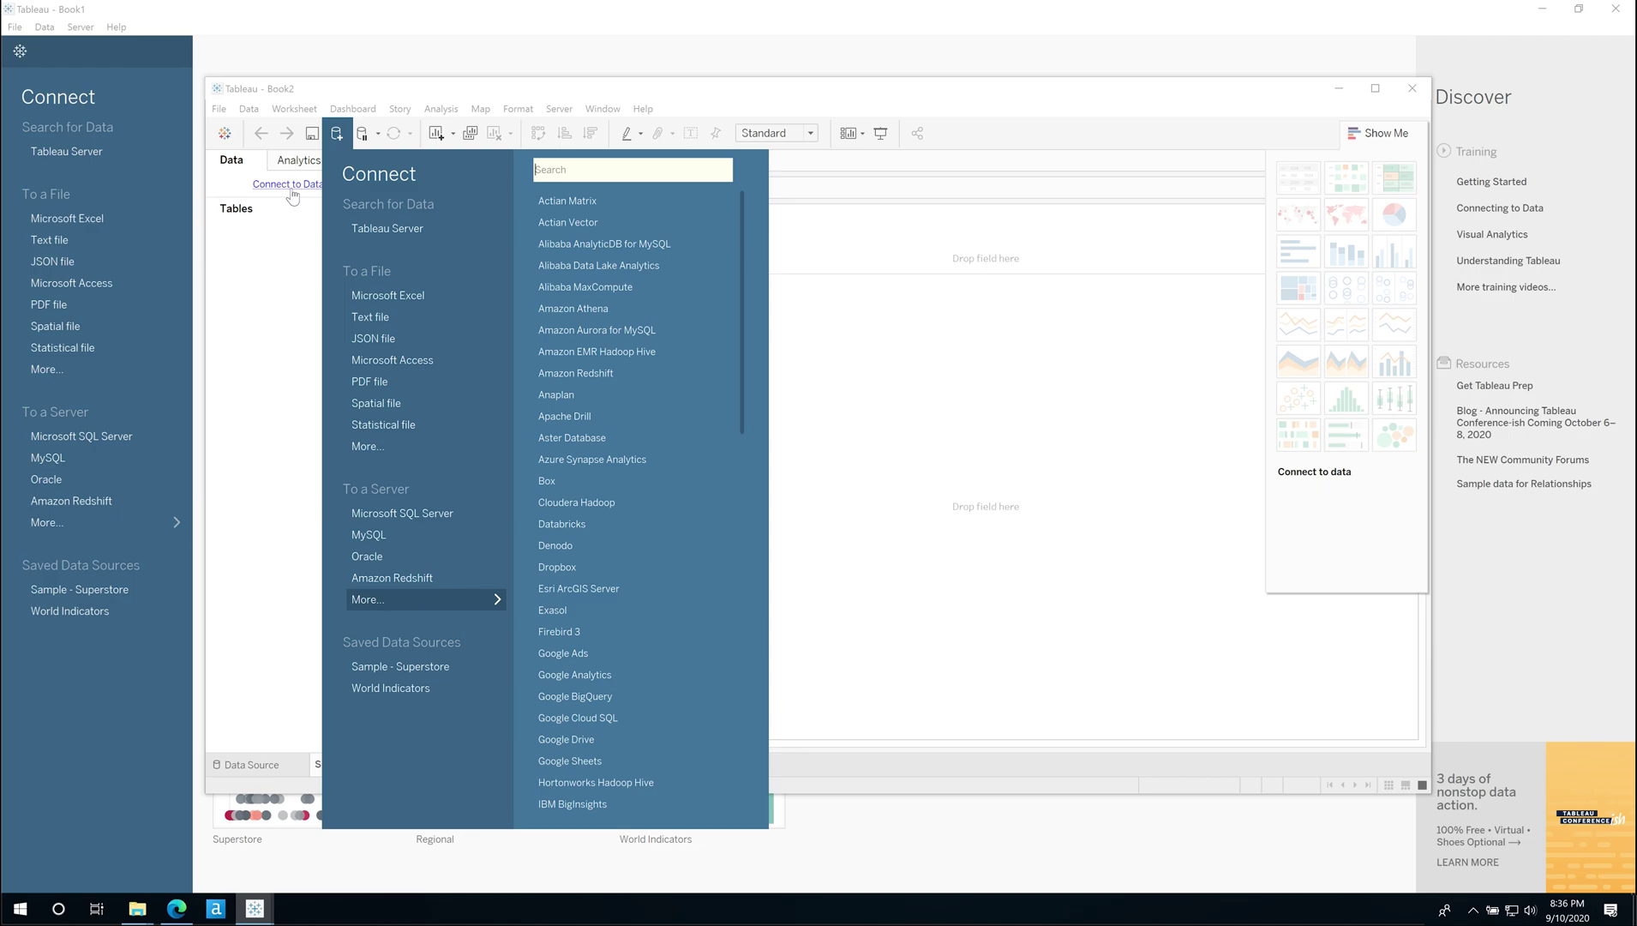
click(1035, 342)
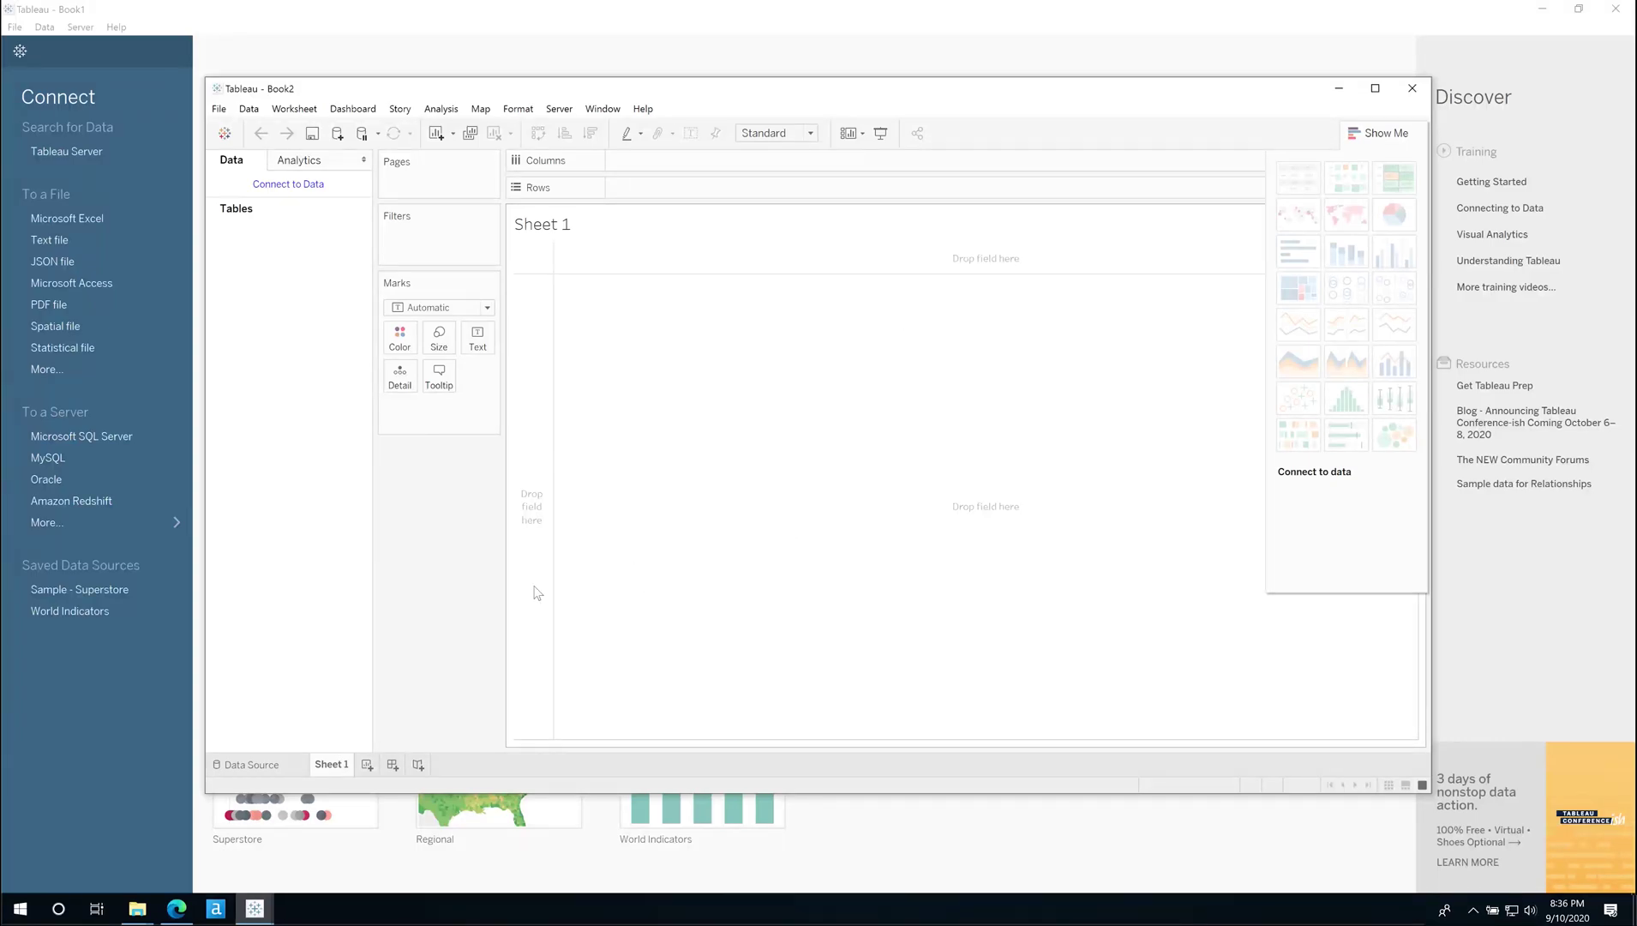
Add worksheets up to Sheet 8 using the tab button, Worksheet menu and Ctrl+M, then close Book2
click(367, 764)
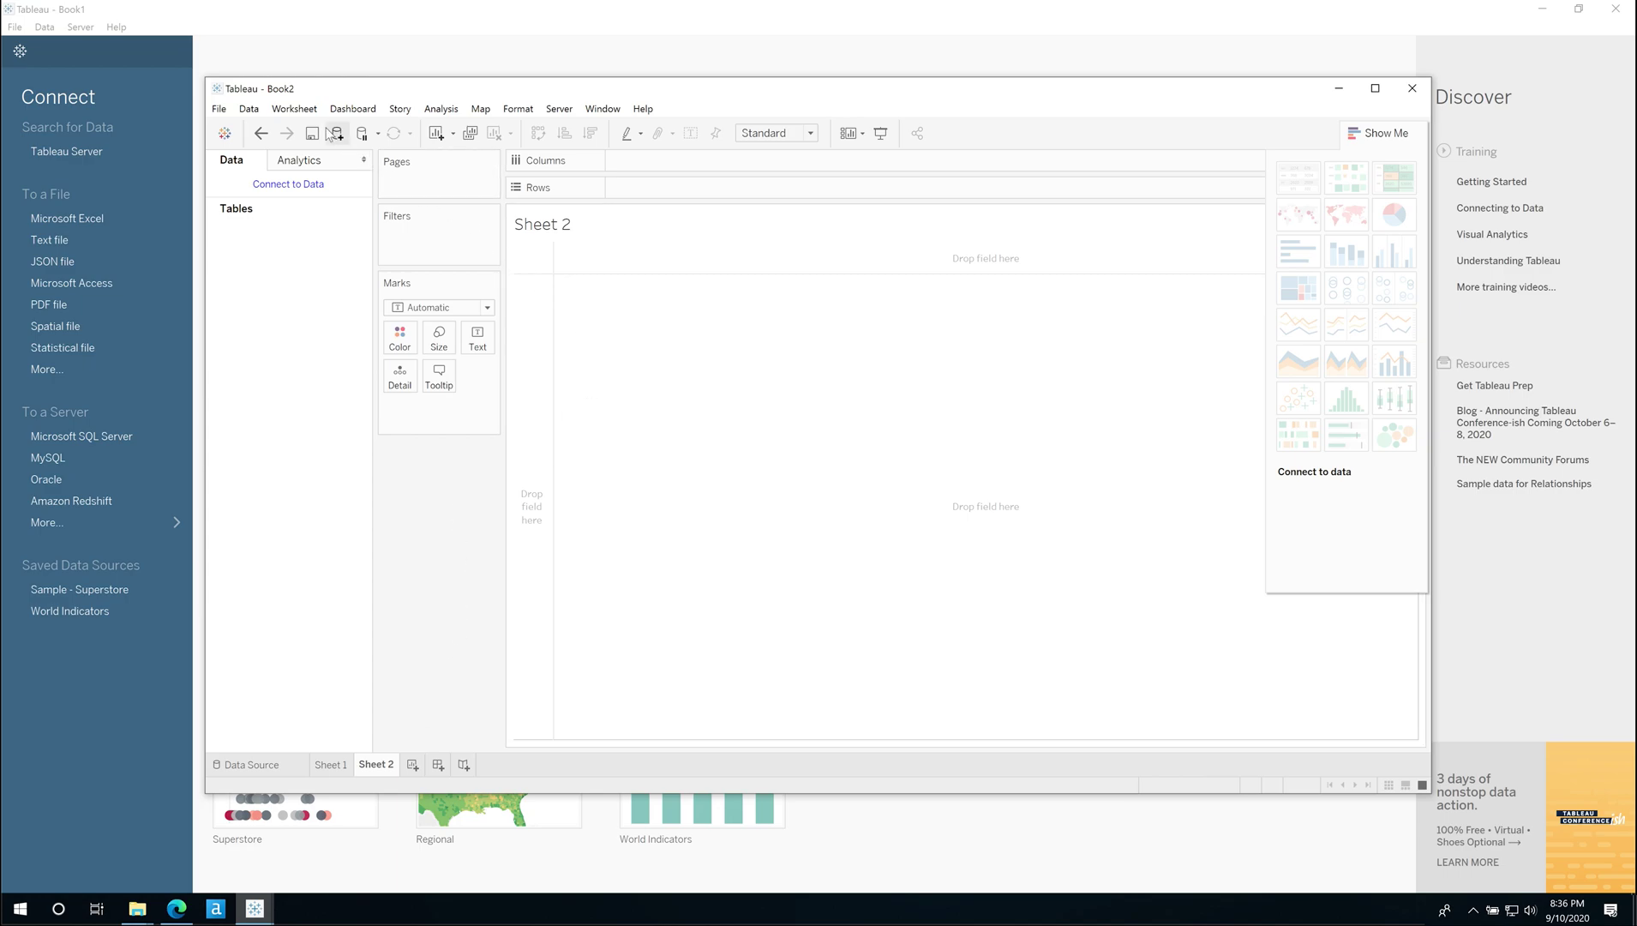
click(304, 112)
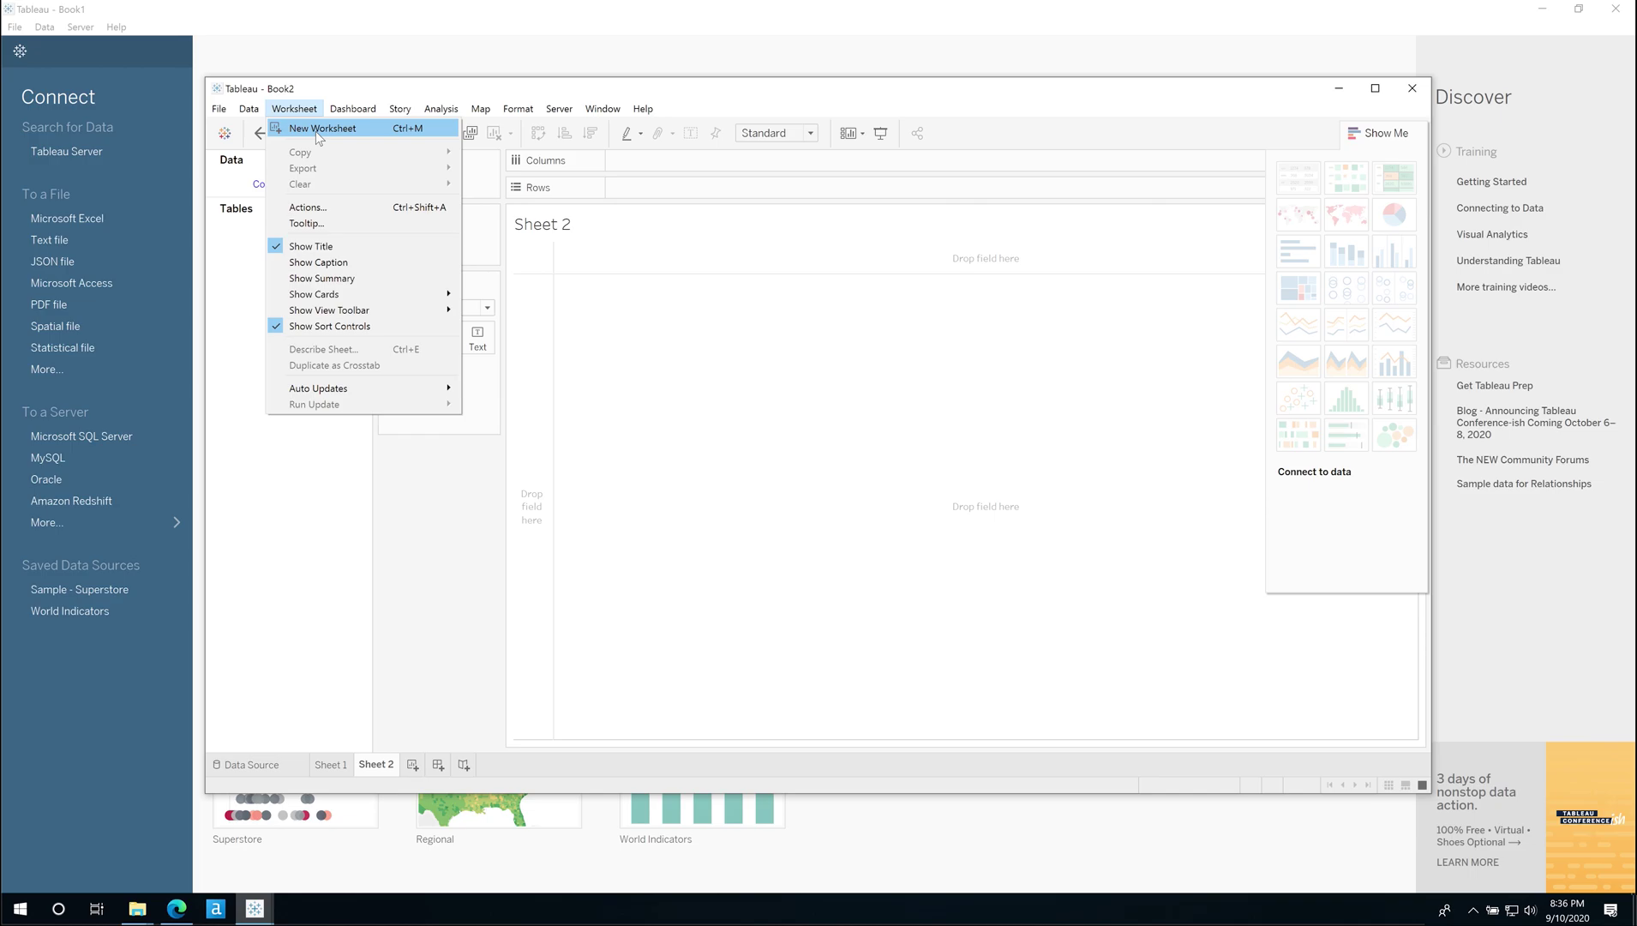
click(317, 132)
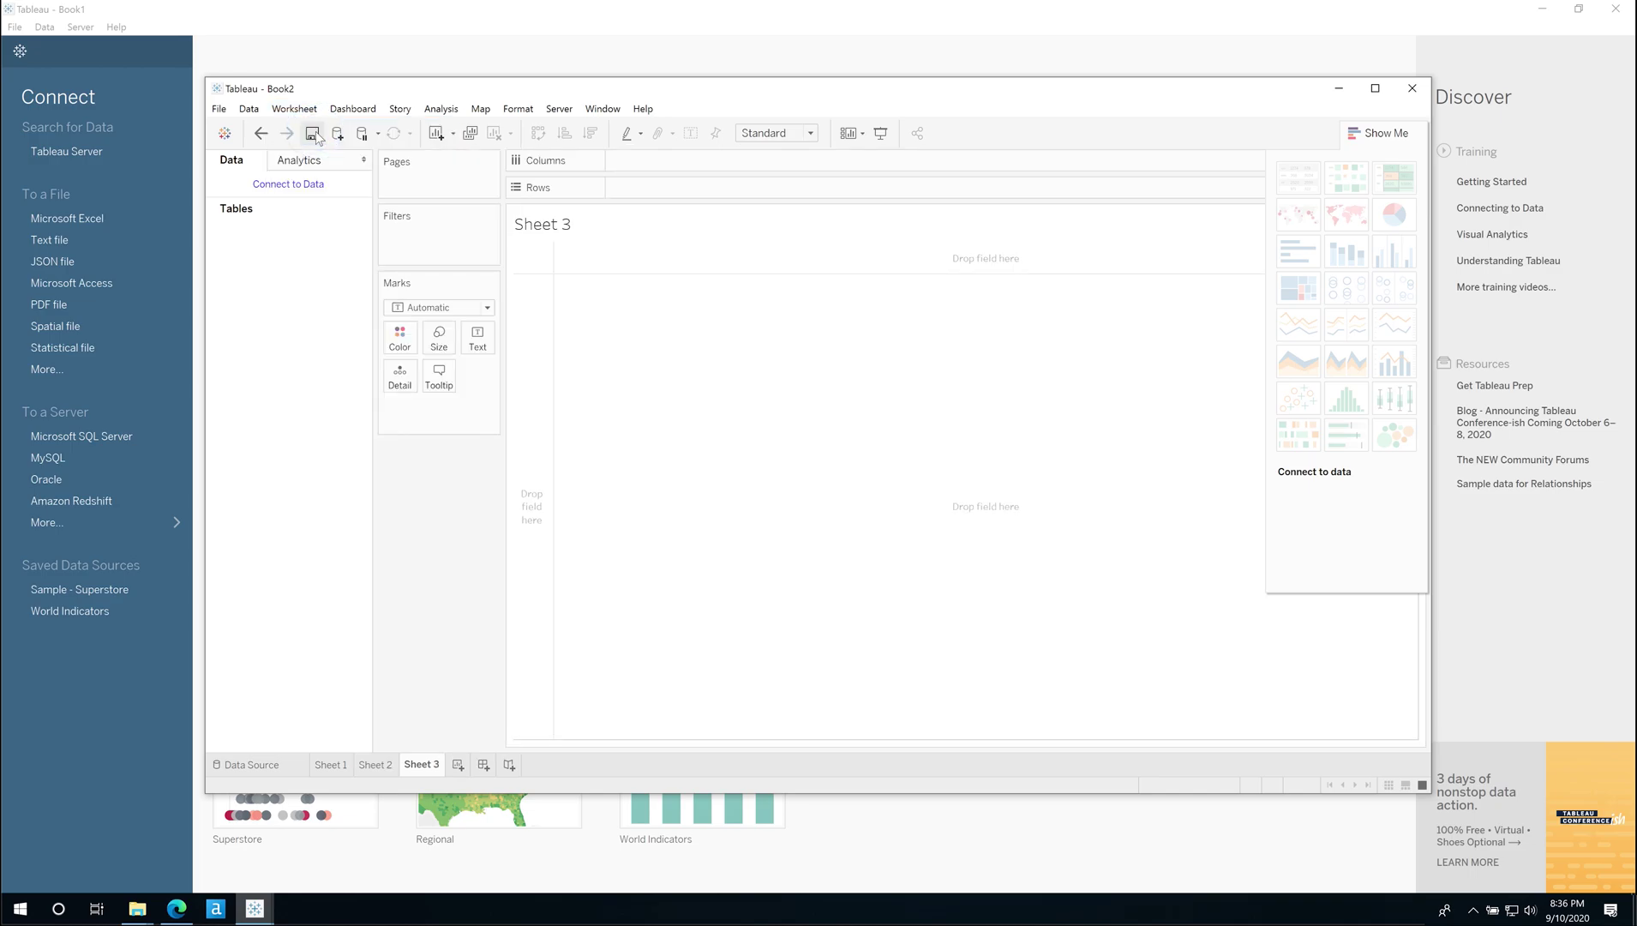
key(ctrl+m)
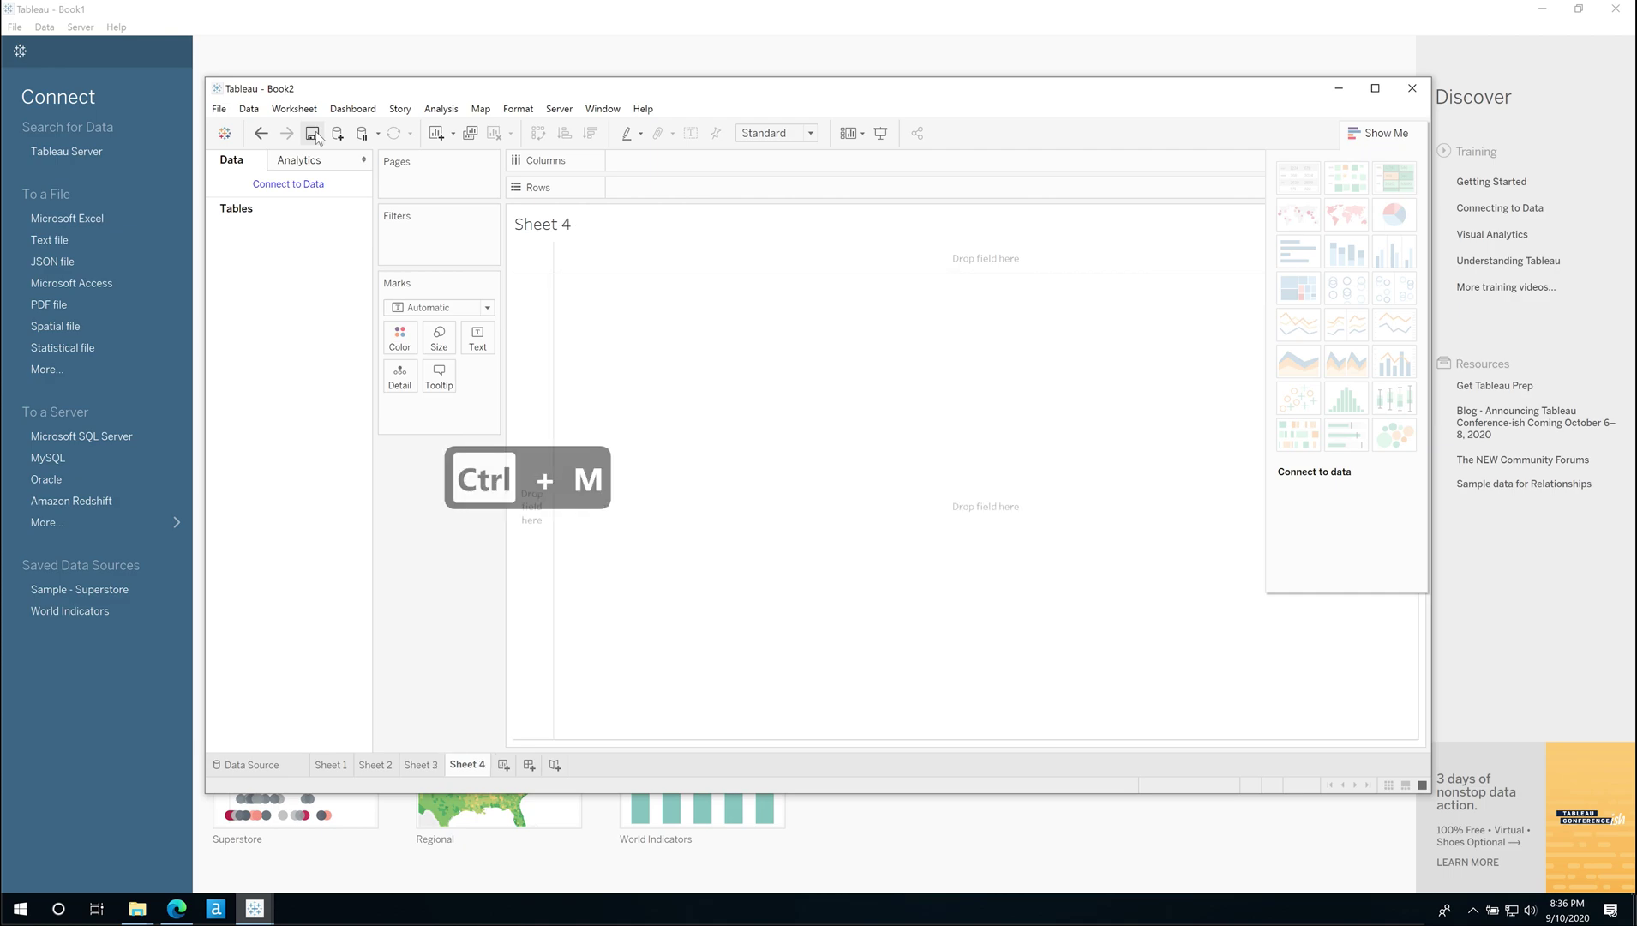
key(ctrl+m)
key(ctrl+m)
key(ctrl+m)
key(ctrl+m)
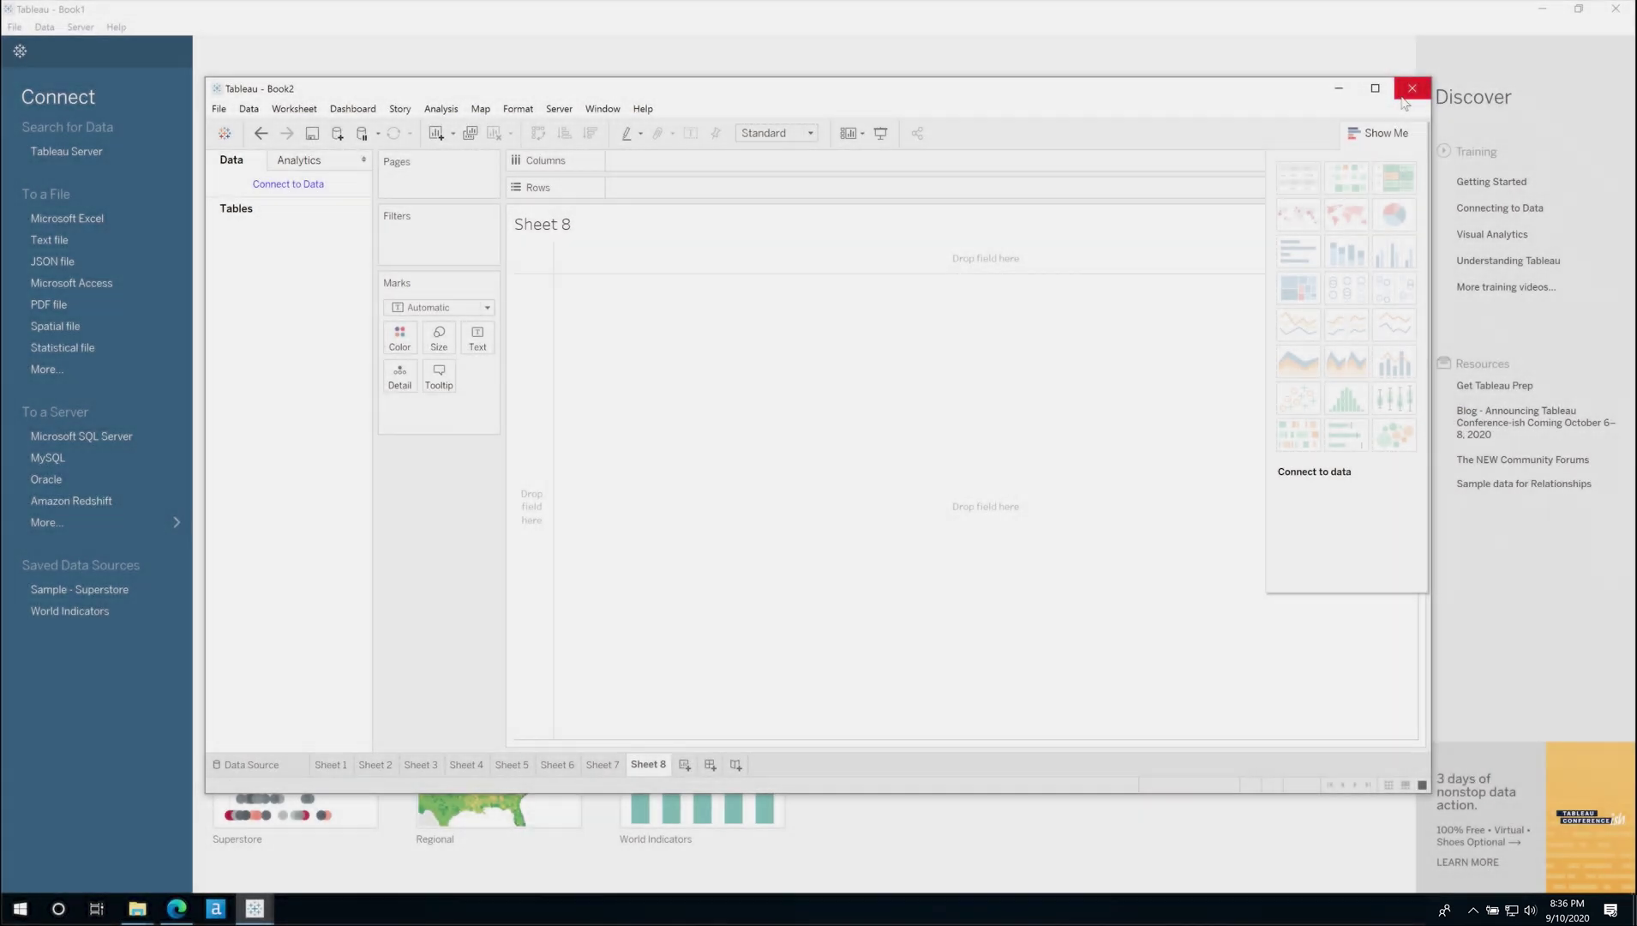
click(1403, 96)
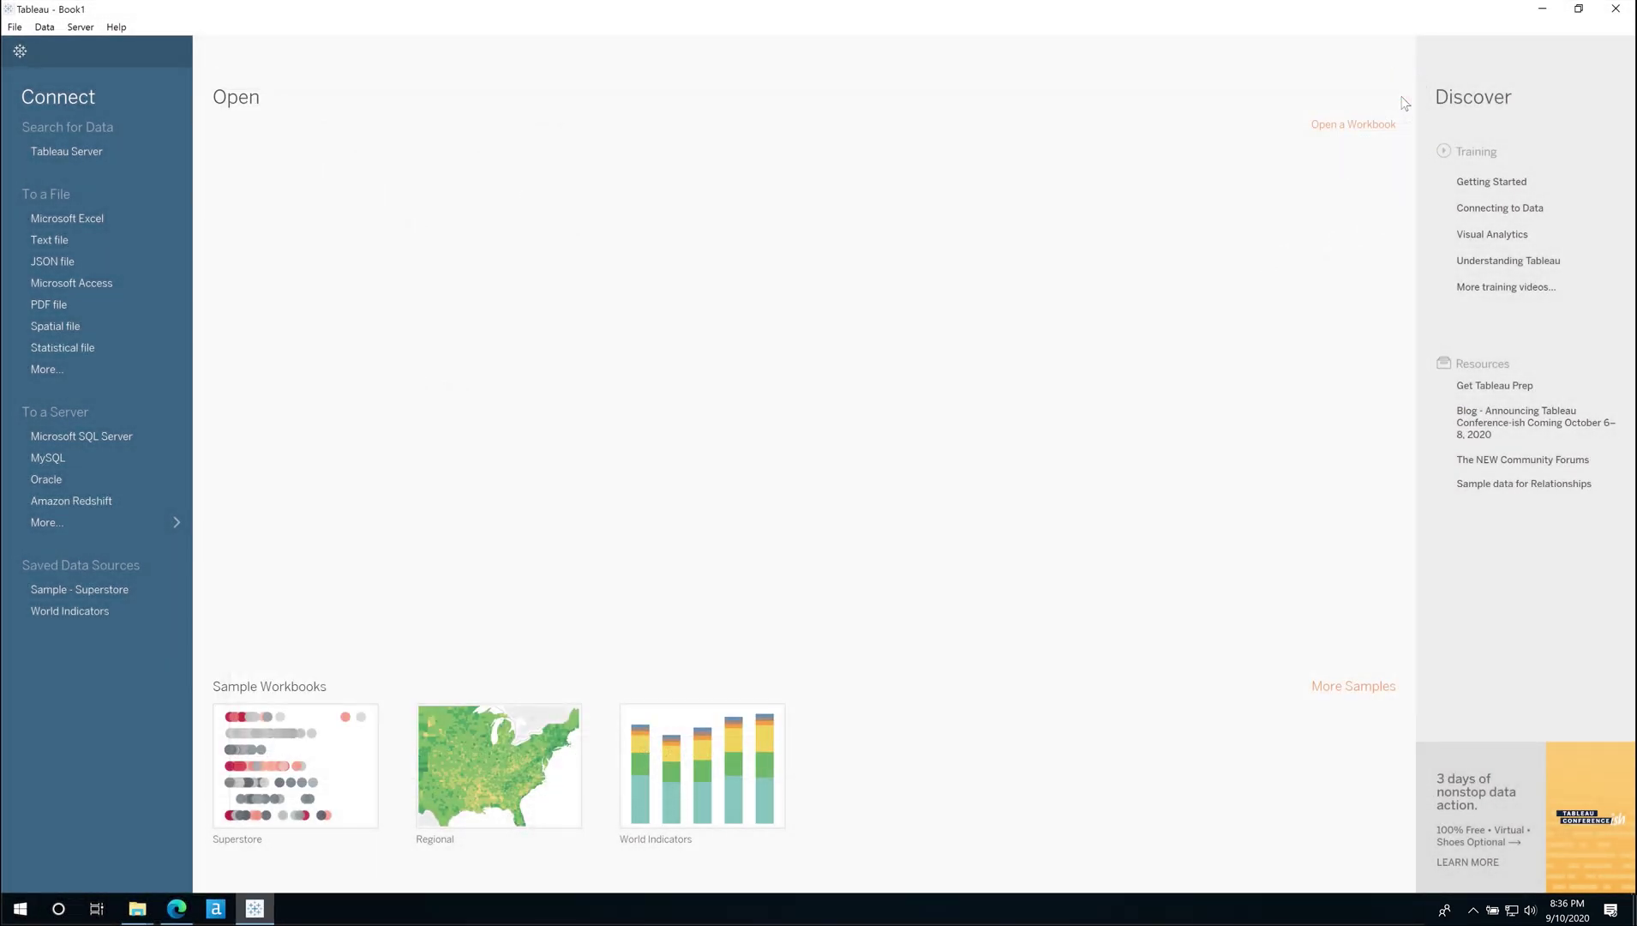
Open the Superstore sample, go to the sheet behind Monthly Sales by Segment, and hide Show Me
click(265, 799)
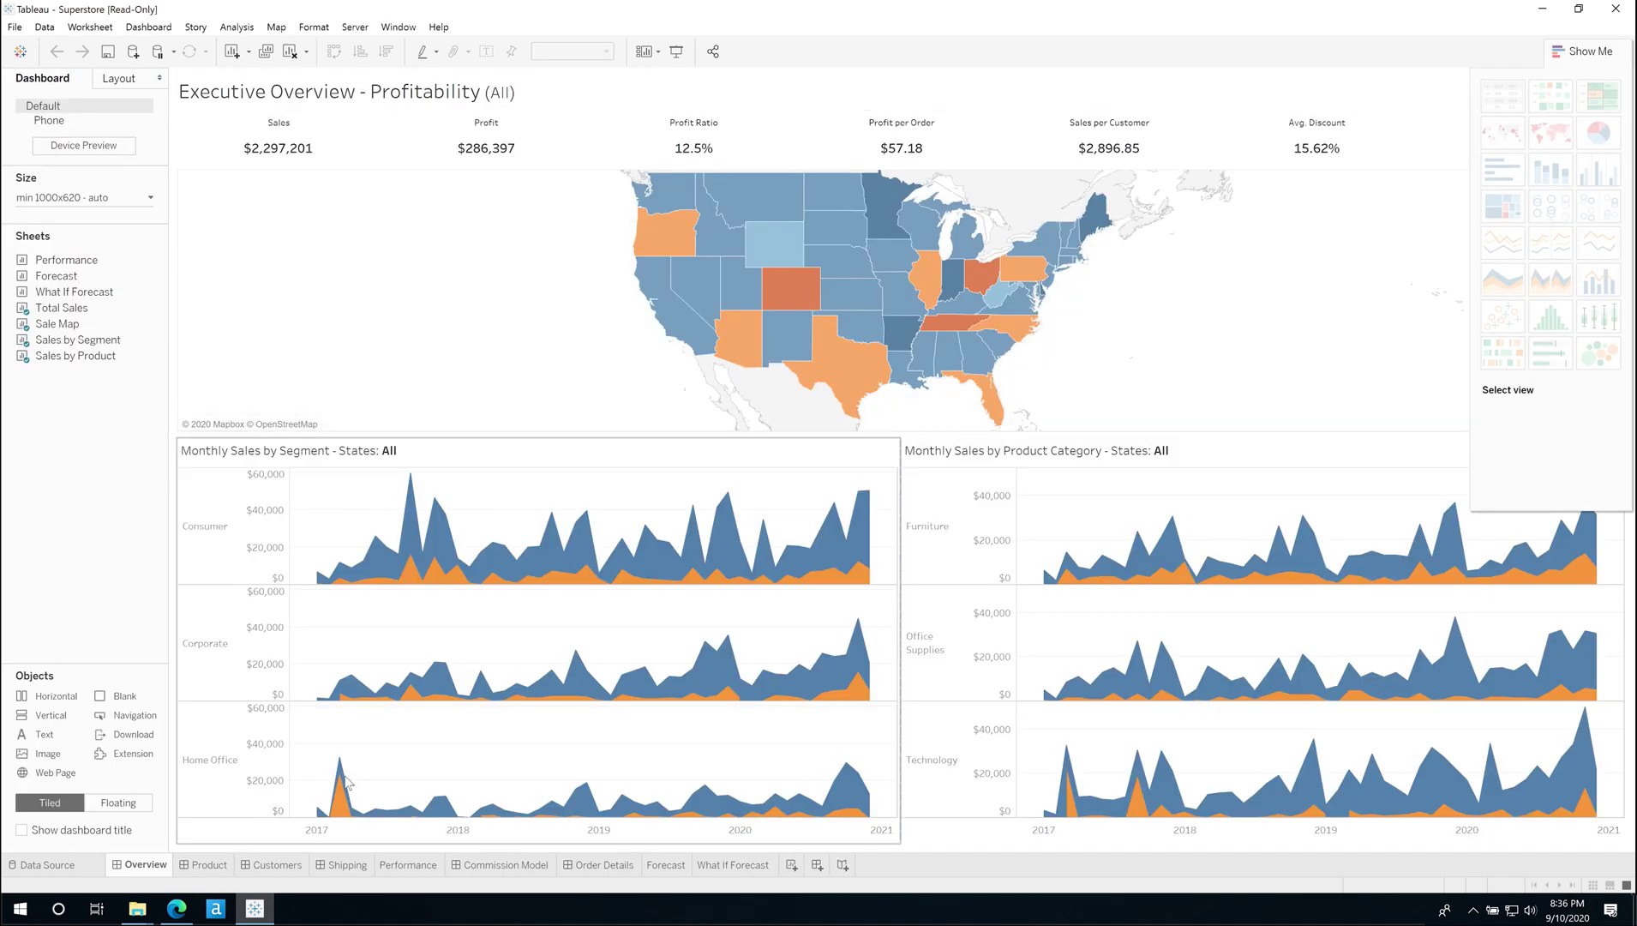
click(547, 476)
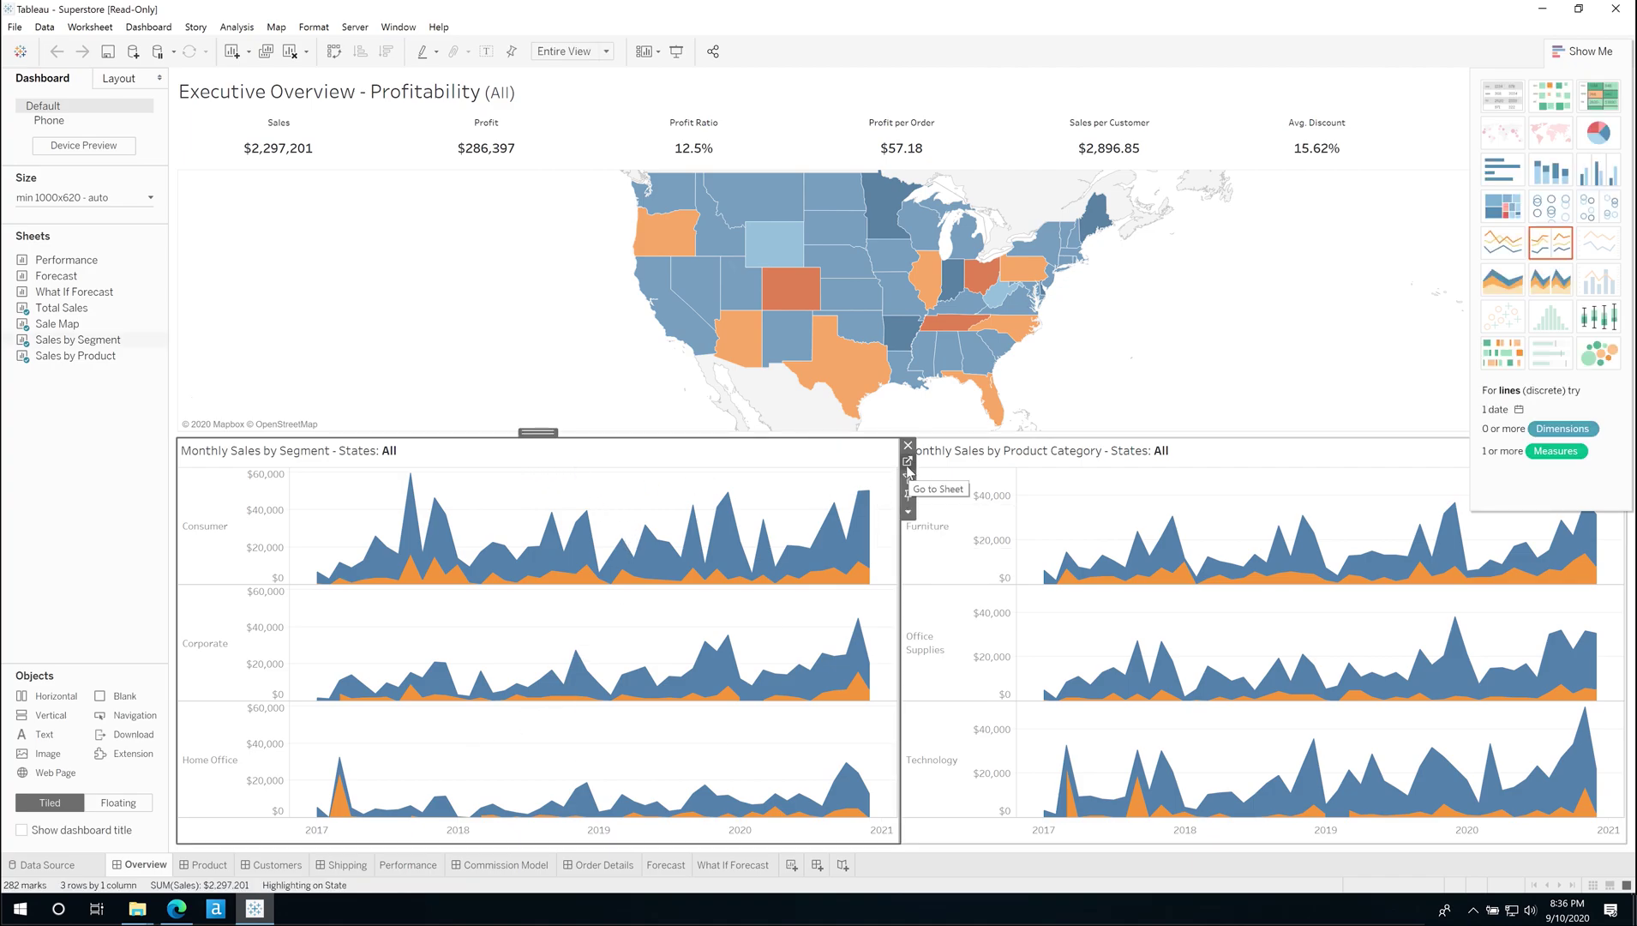
click(908, 462)
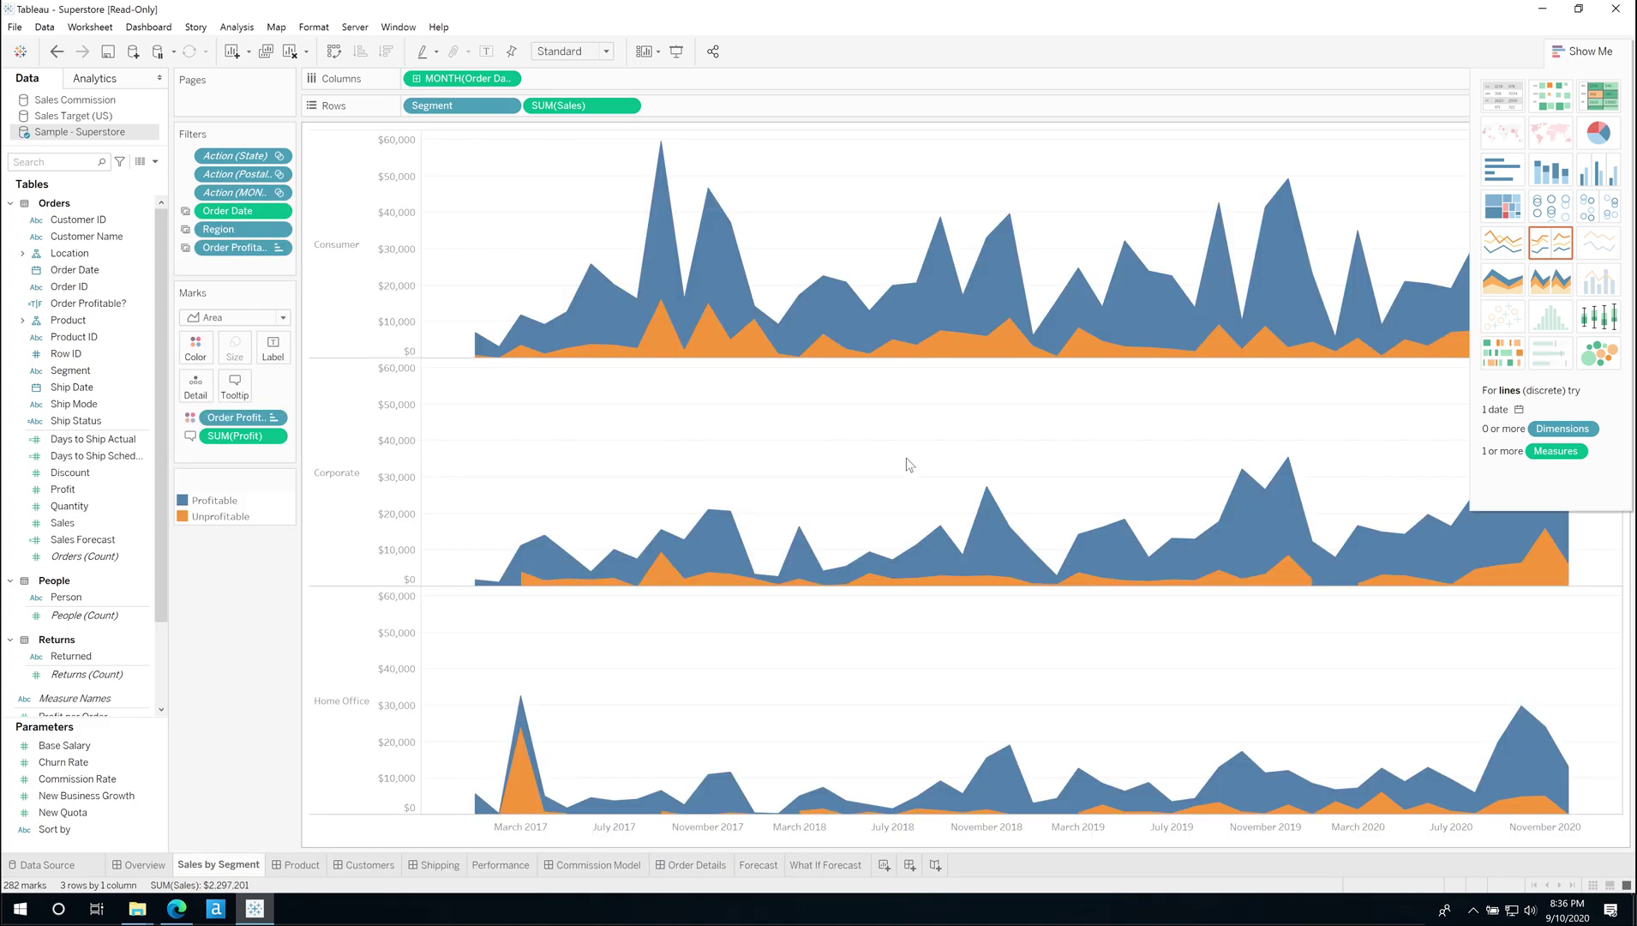
click(1582, 52)
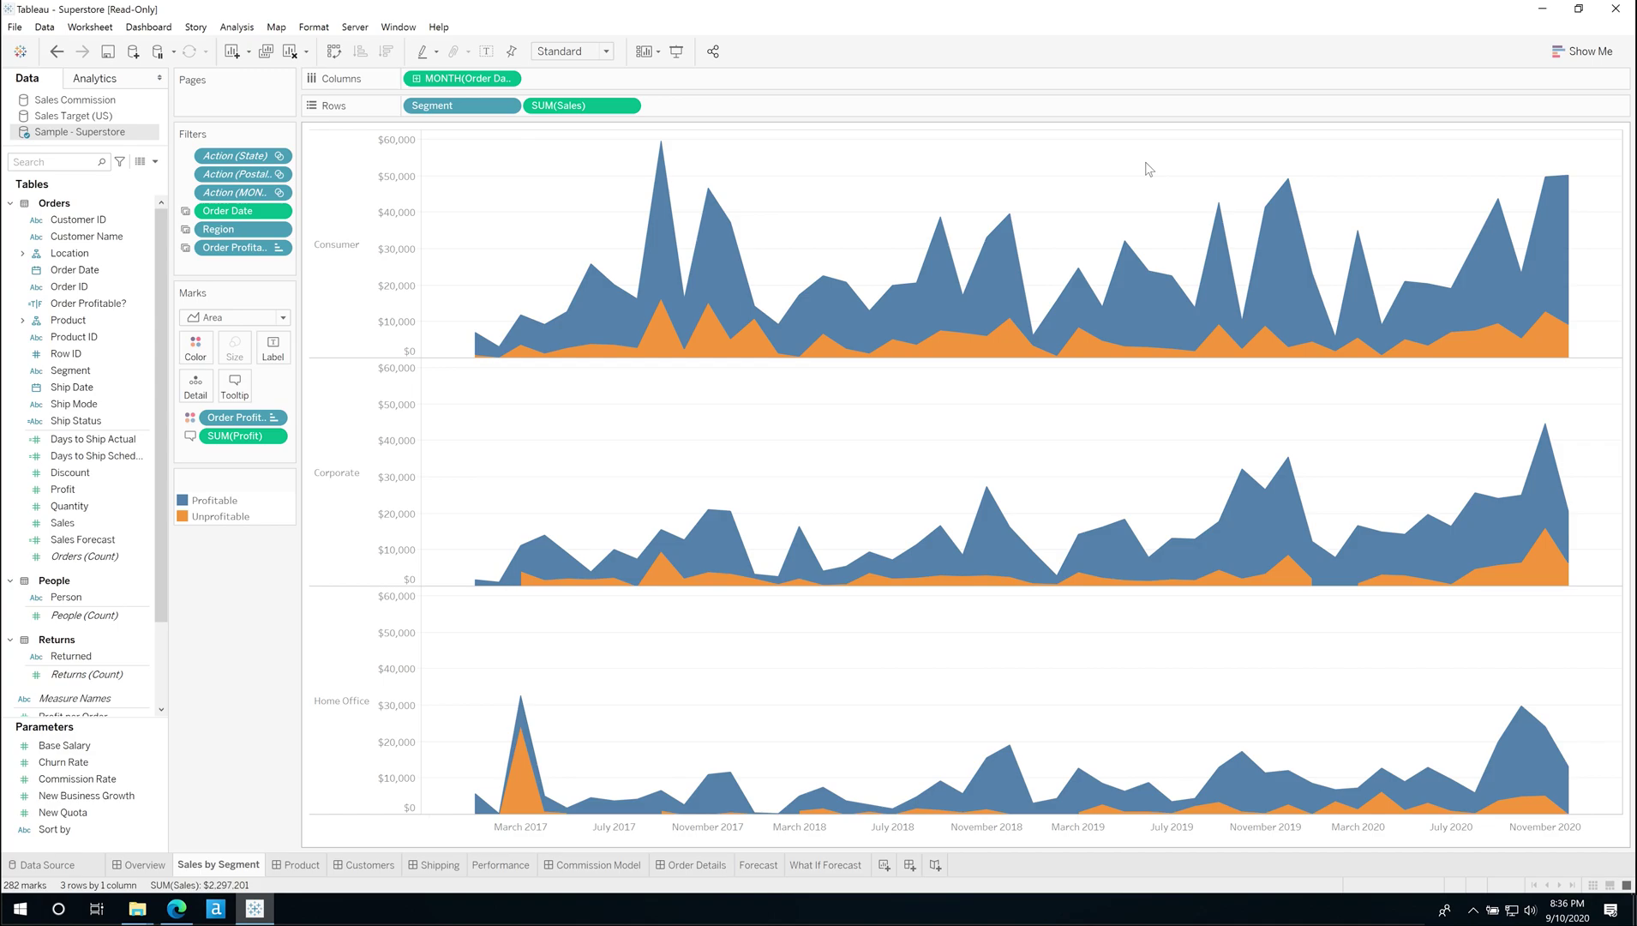
Show the Sales by Segment sheet description with Ctrl+E, moving it off the chart and enlarging it
key(ctrl+e)
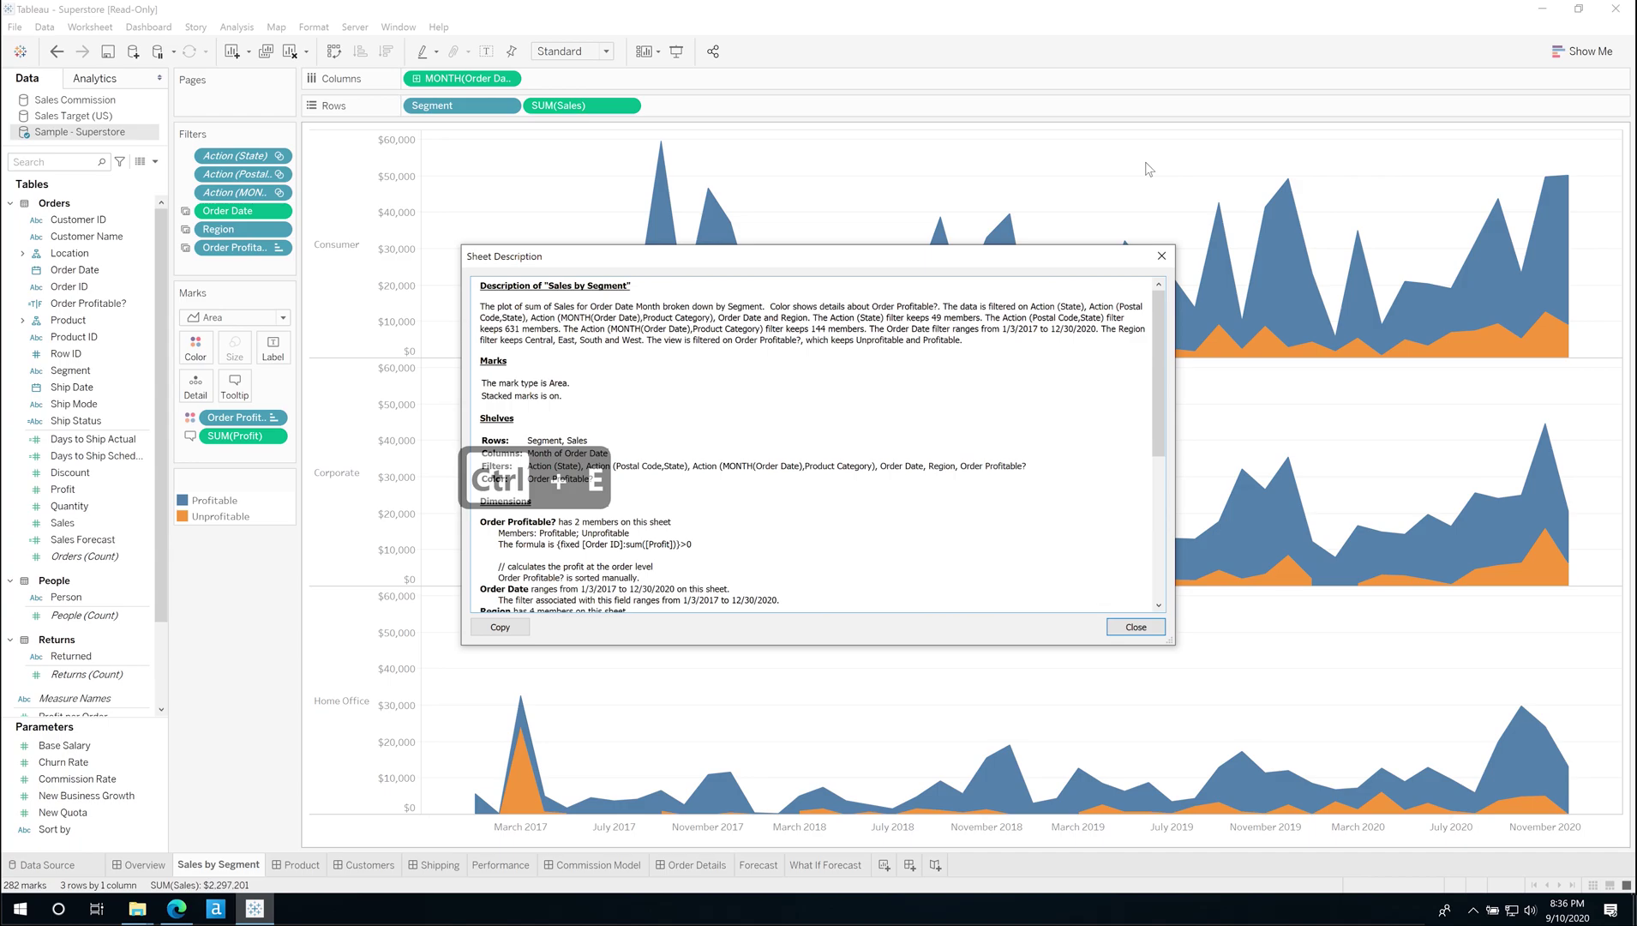
drag(997, 256, 1123, 57)
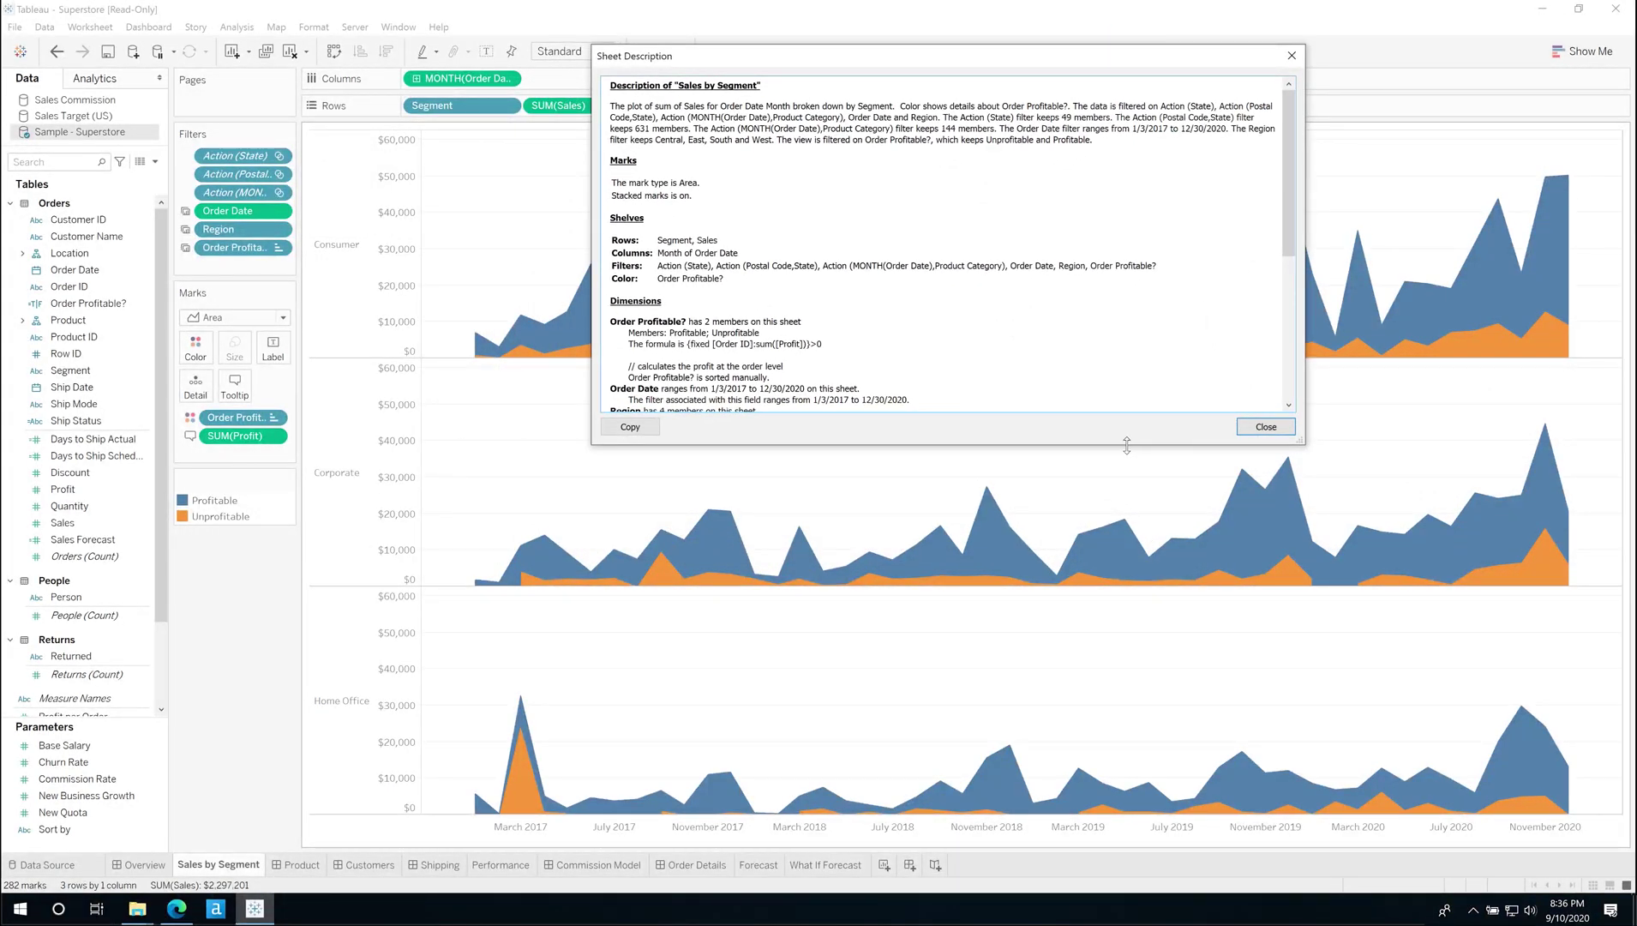
drag(1127, 445, 1185, 764)
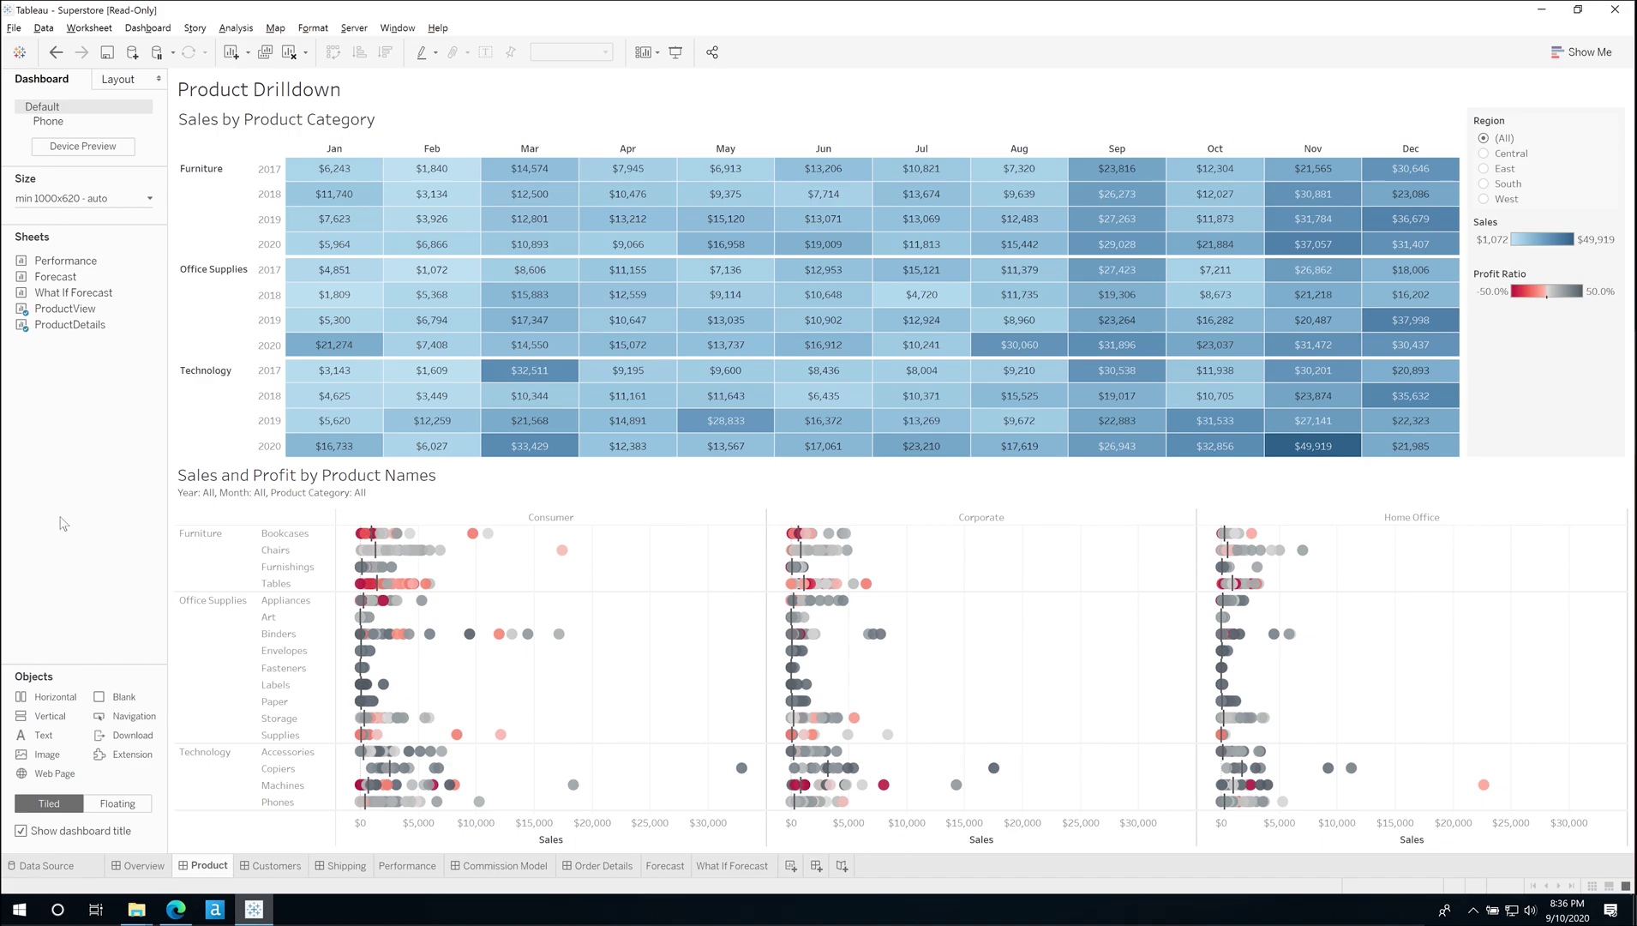
Cycle back and forward through the workbook tabs with Ctrl+Shift+Tab and Ctrl+Tab, ending on Sales by Segment
click(52, 537)
key(ctrl+shift+Tab)
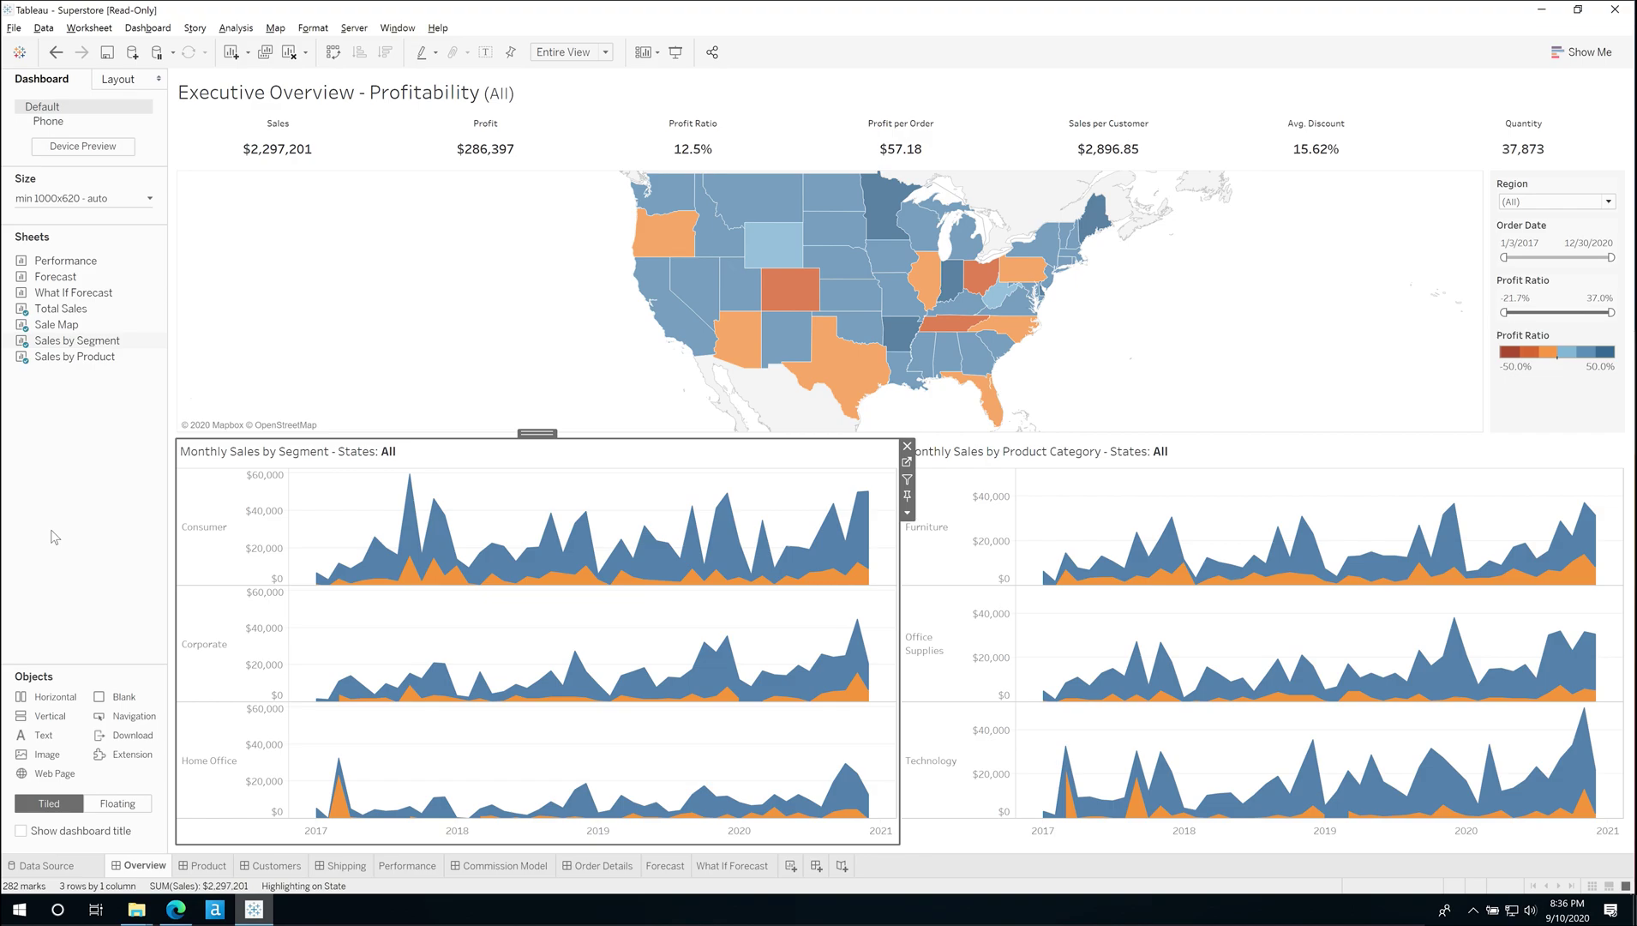
key(ctrl+Tab)
key(ctrl+Tab)
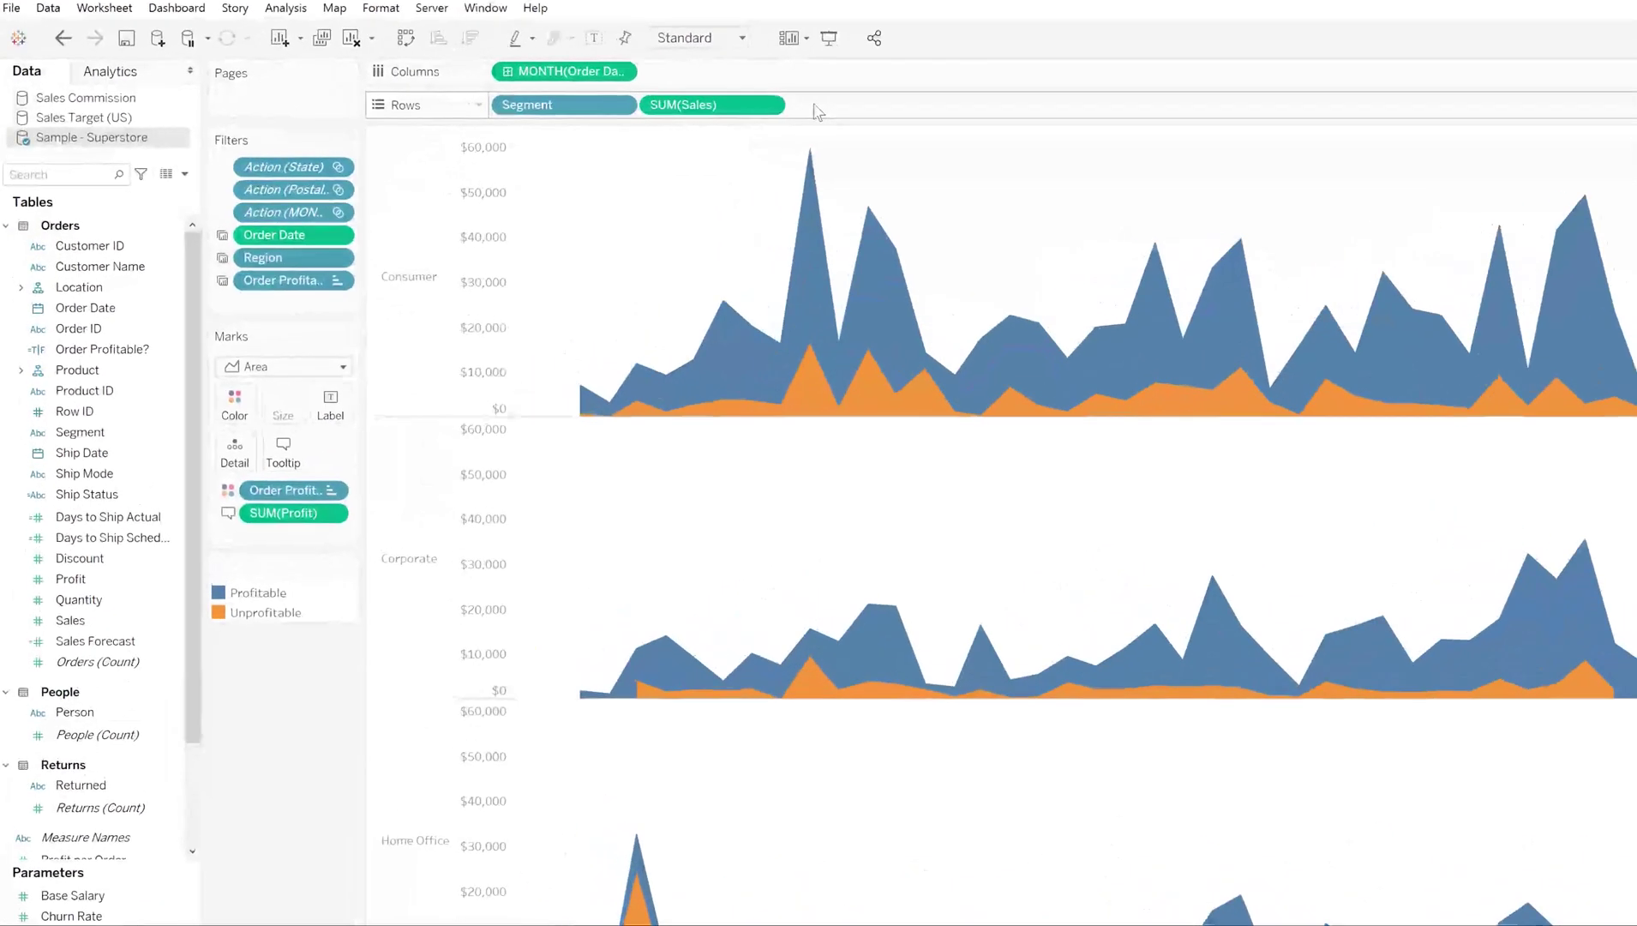
Type an ad-hoc sum([Sales]) calculation on Rows beside SUM(Sales), picking Sales from the suggestions
double_click(681, 104)
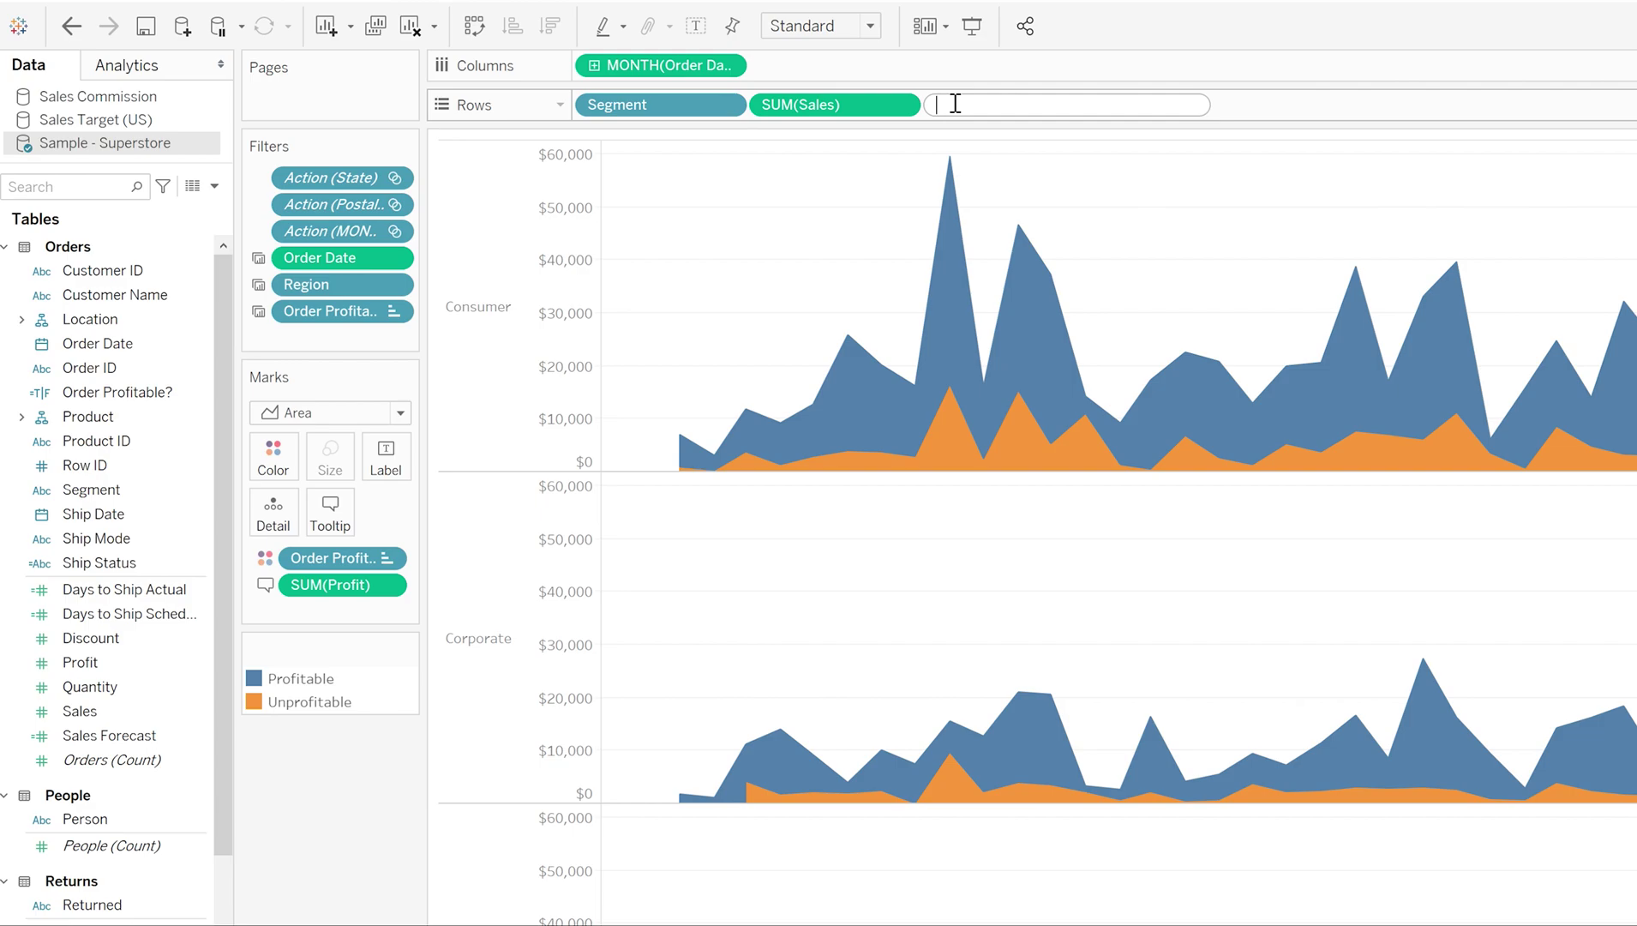
text(sum)
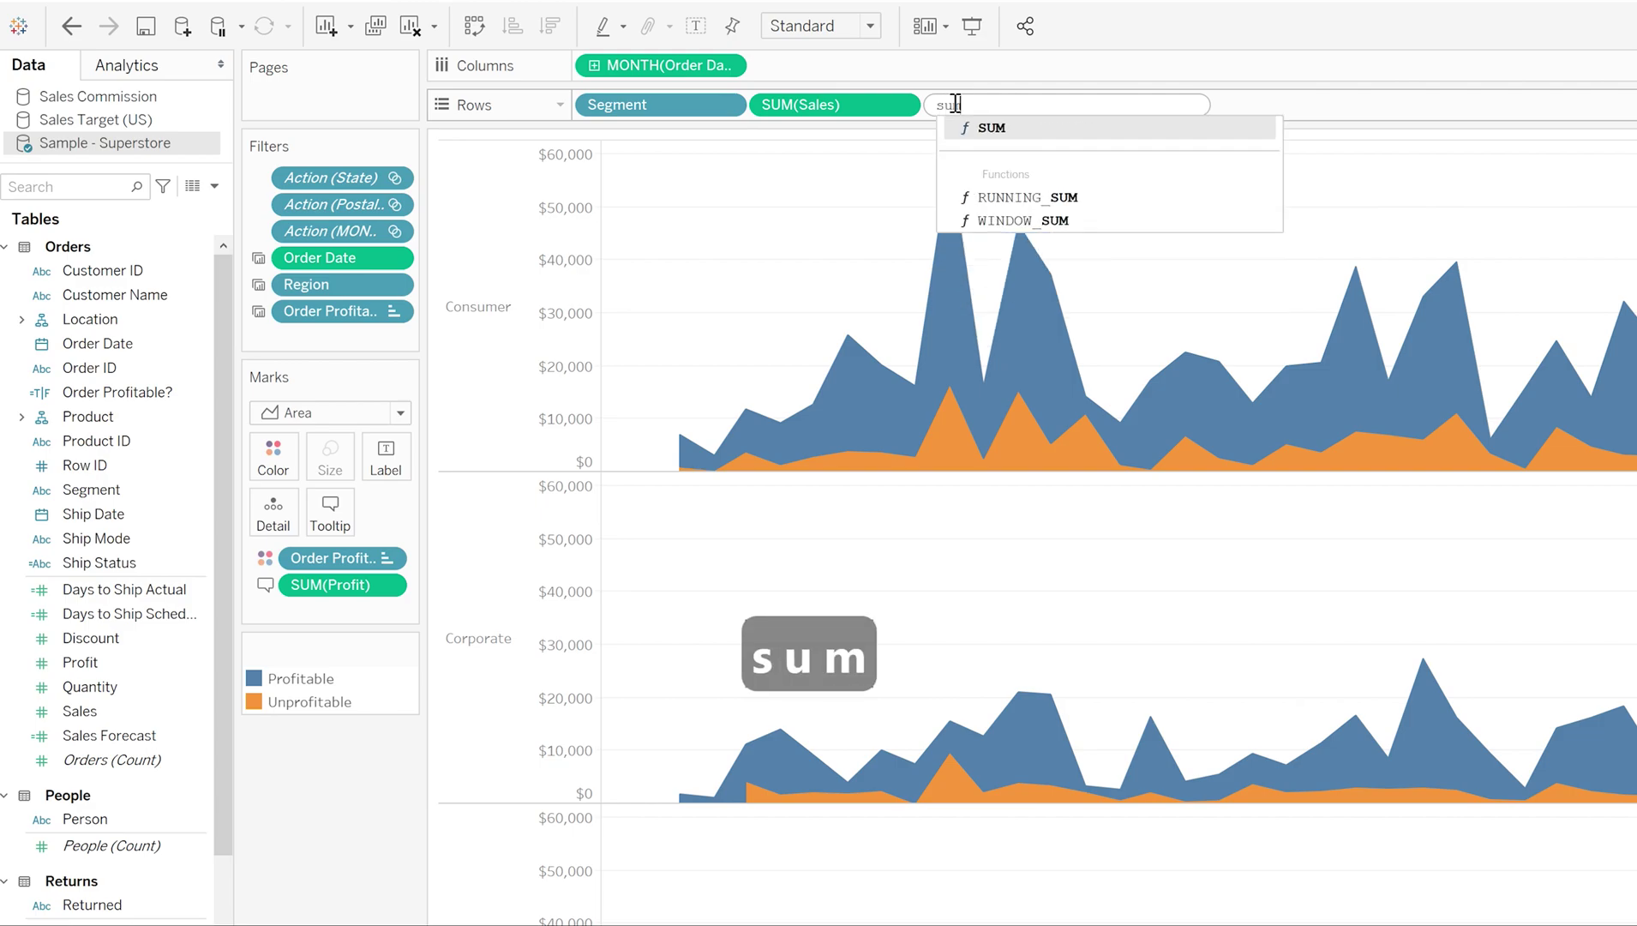
text((sales)
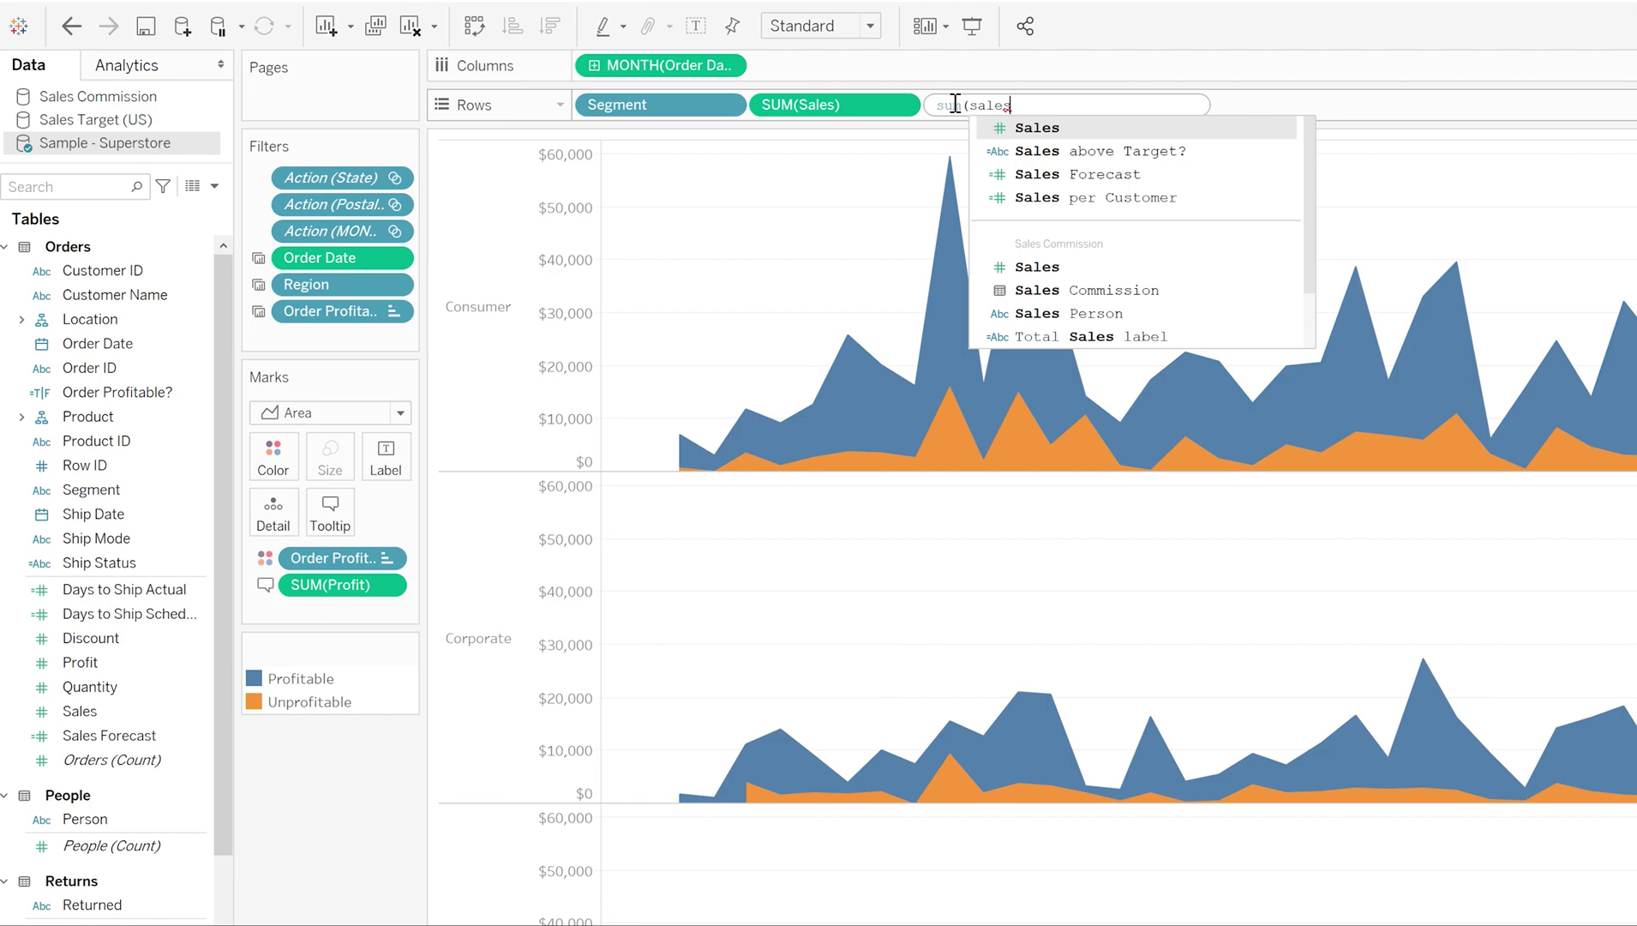
text())
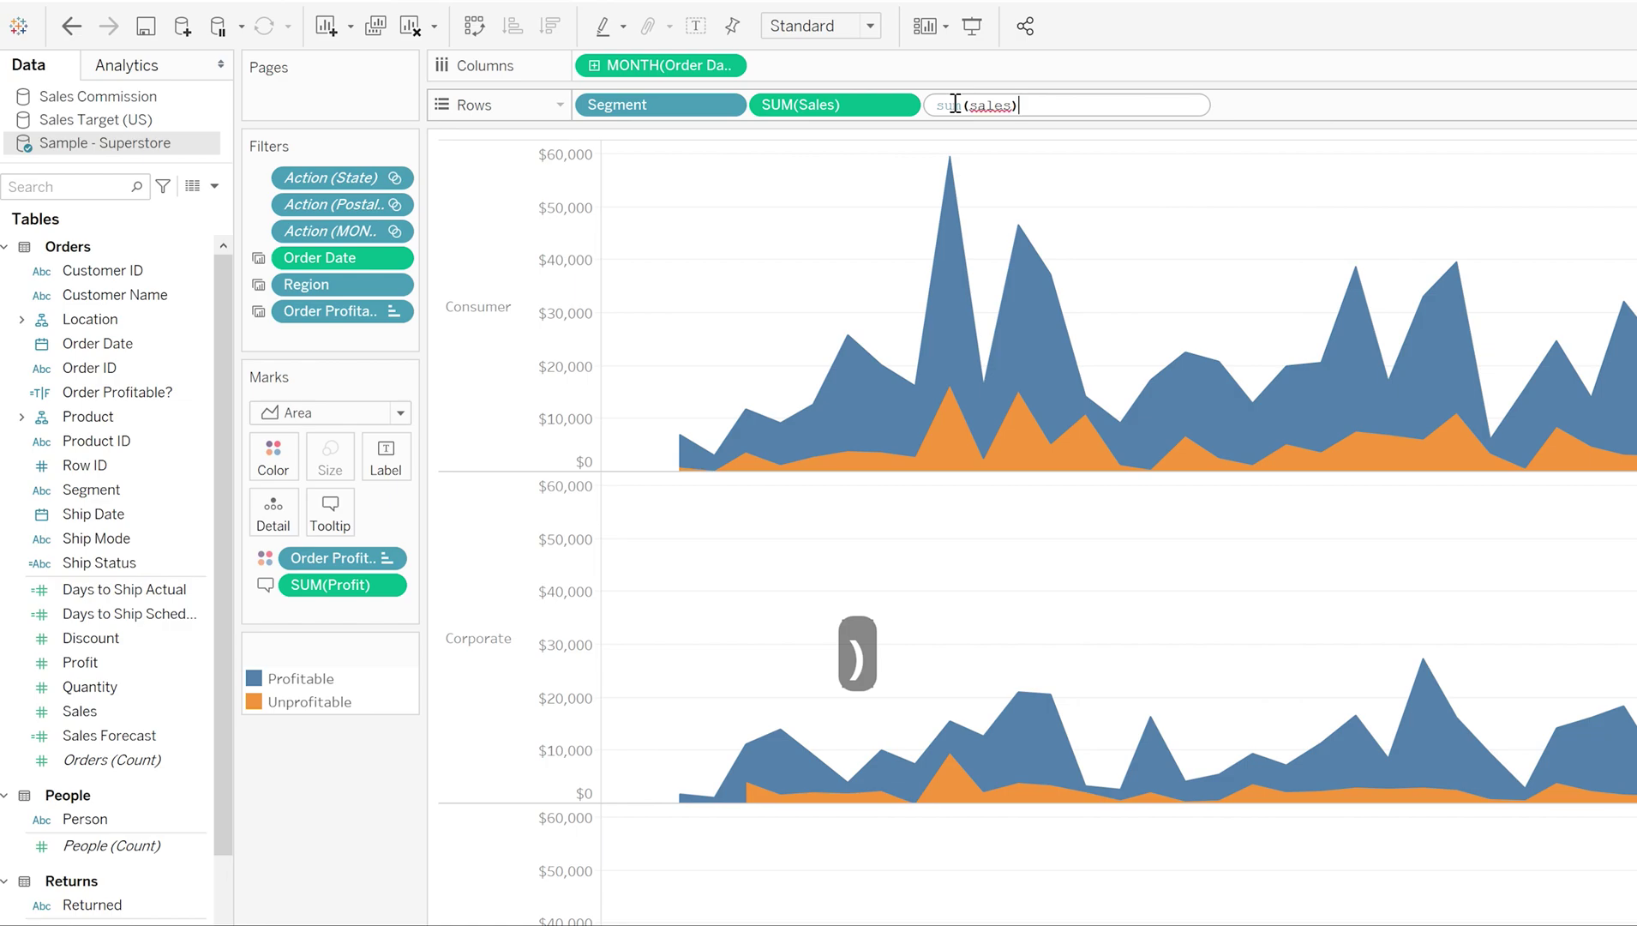
key(Left)
key(Left)
key(Left)
key(Left)
key(Left)
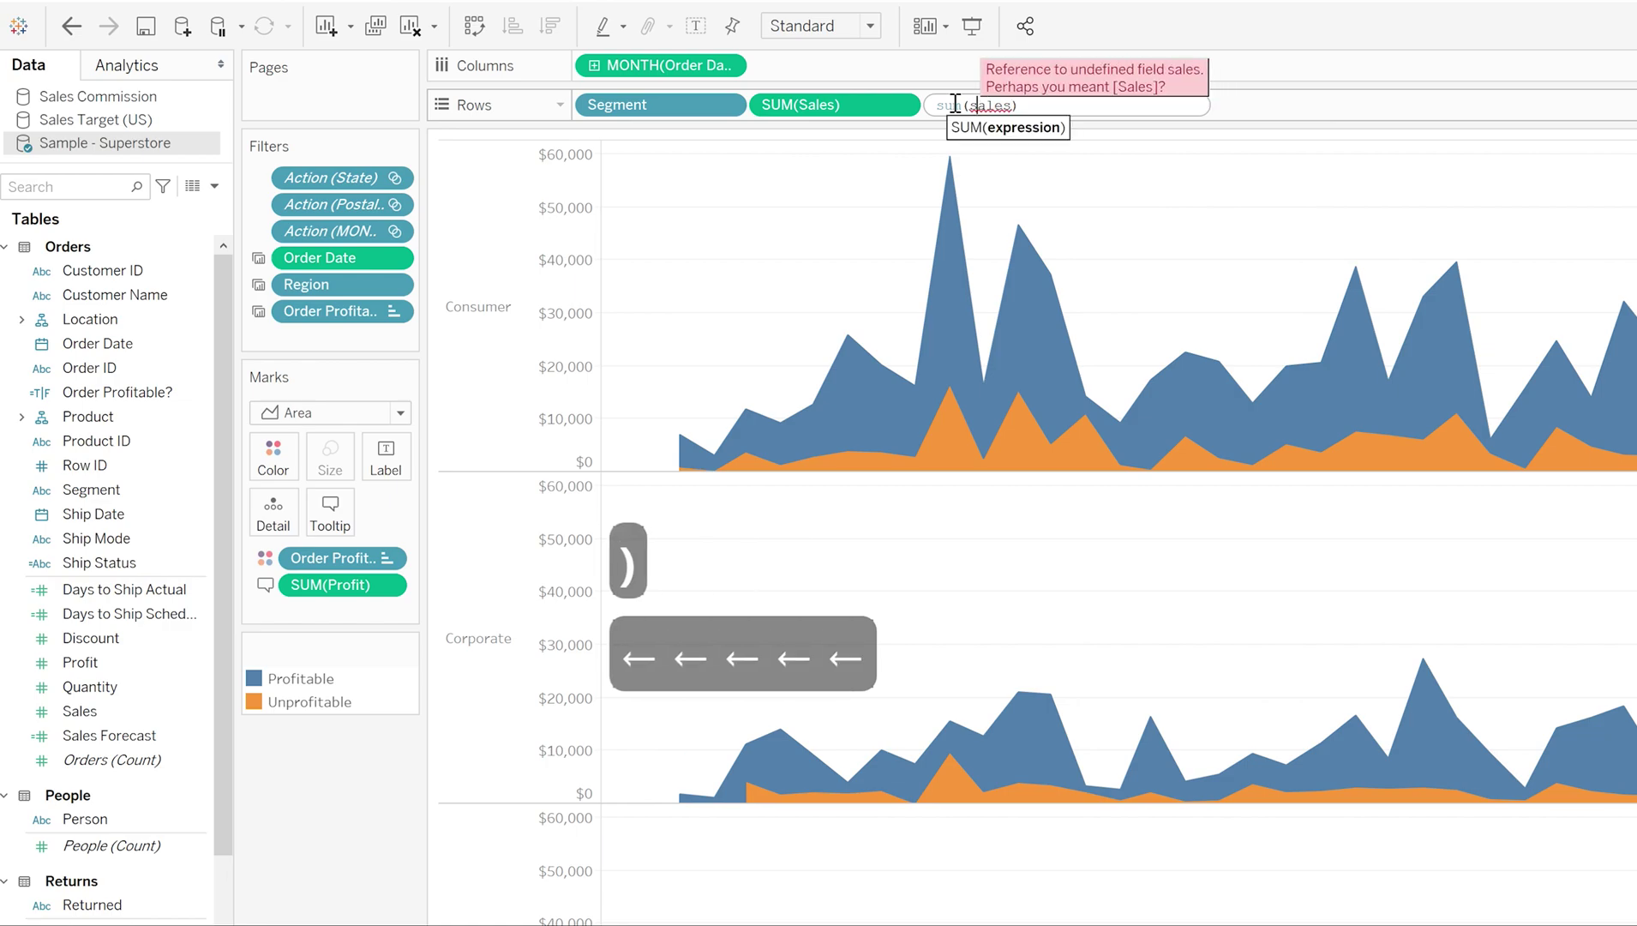
key(BackSpace)
text(s)
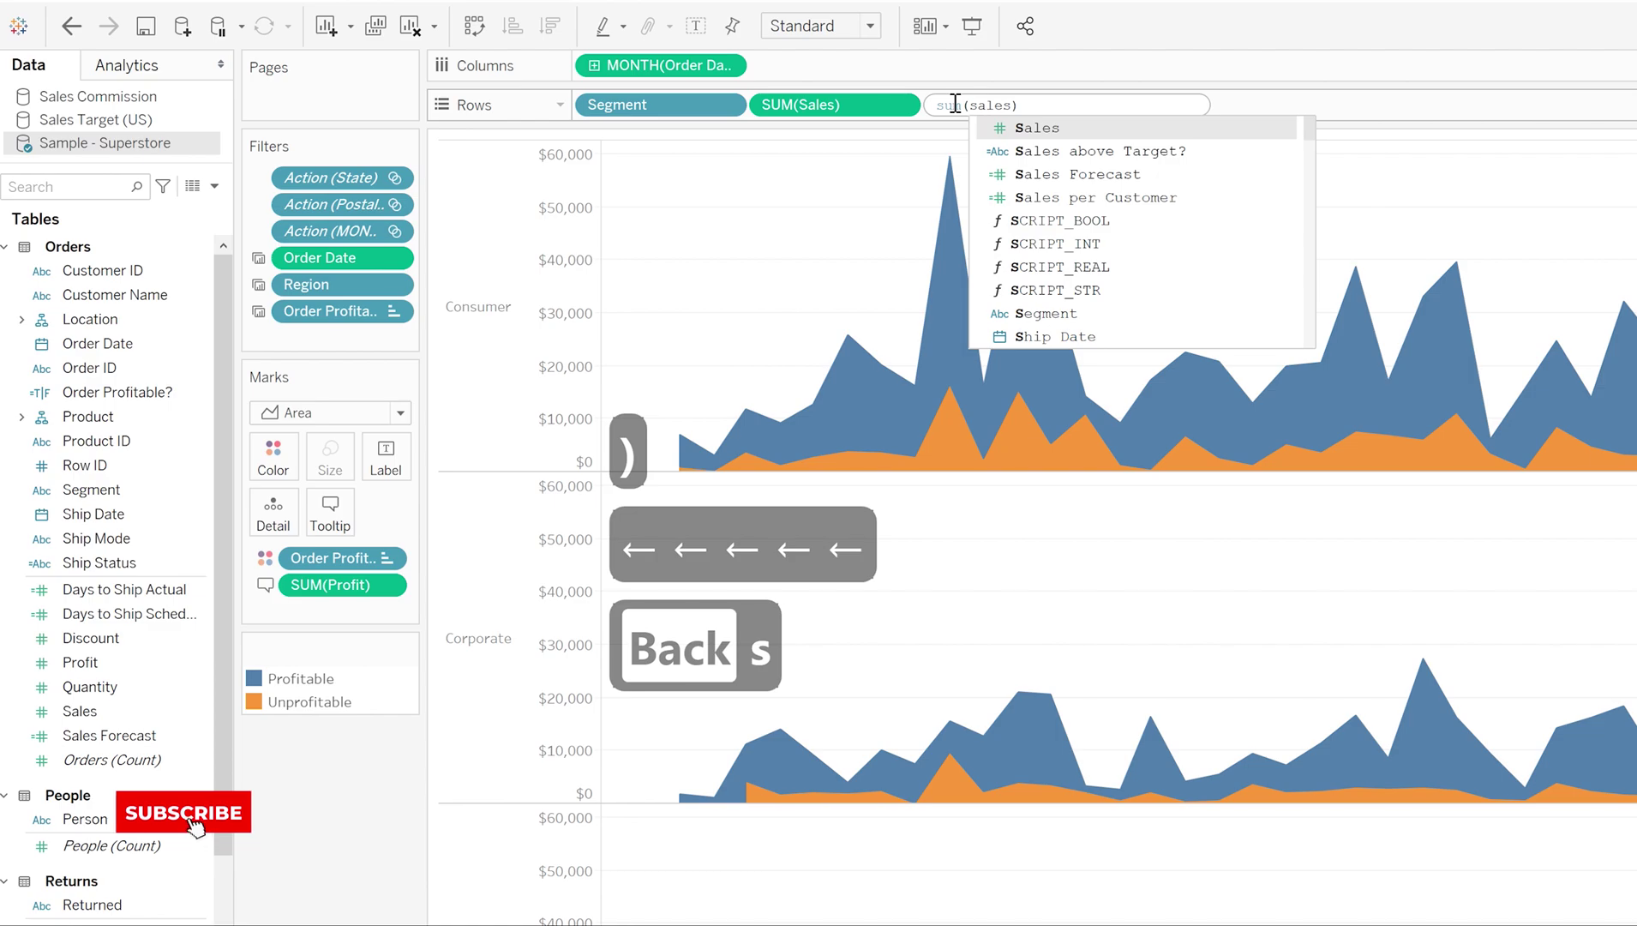
key(Return)
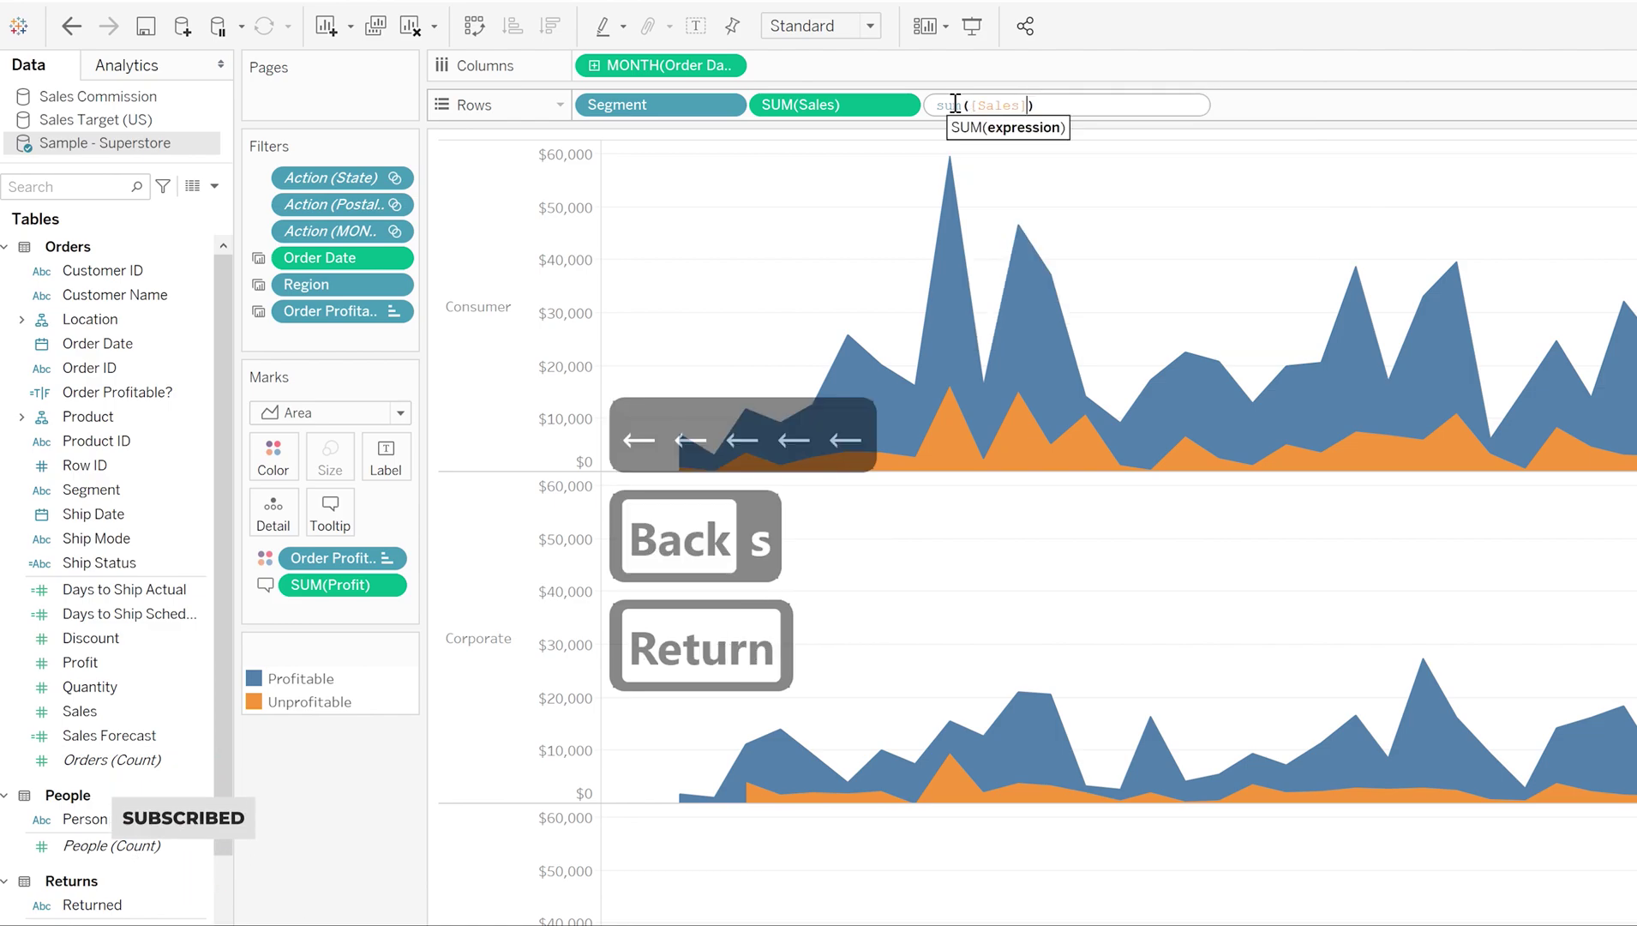
key(Right)
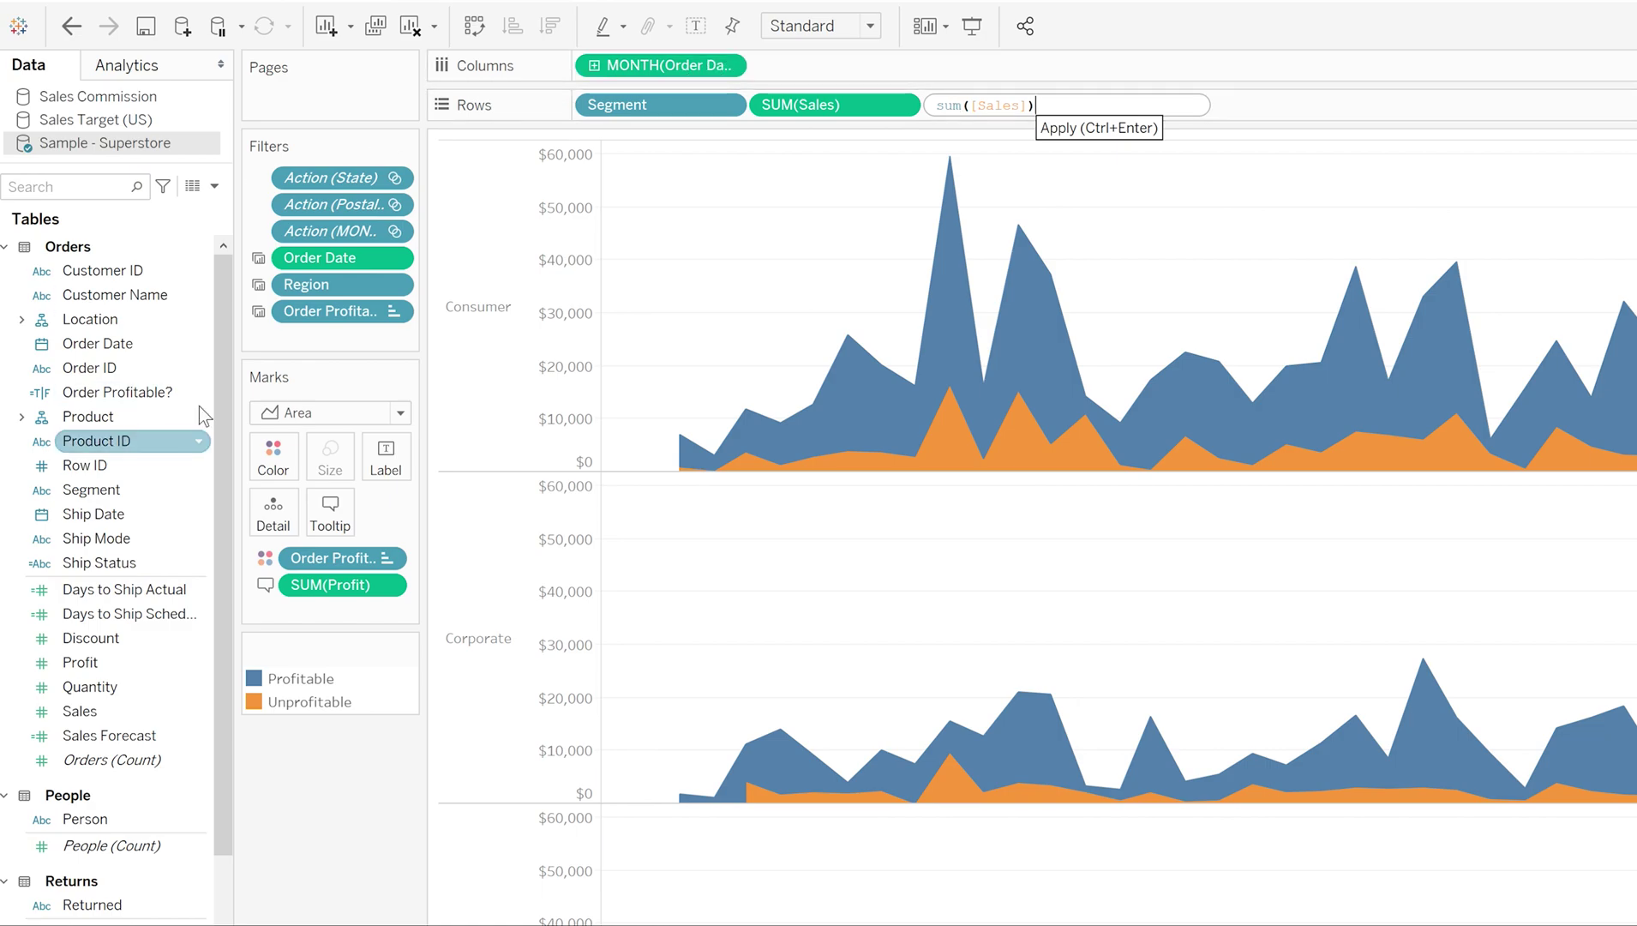
click(120, 418)
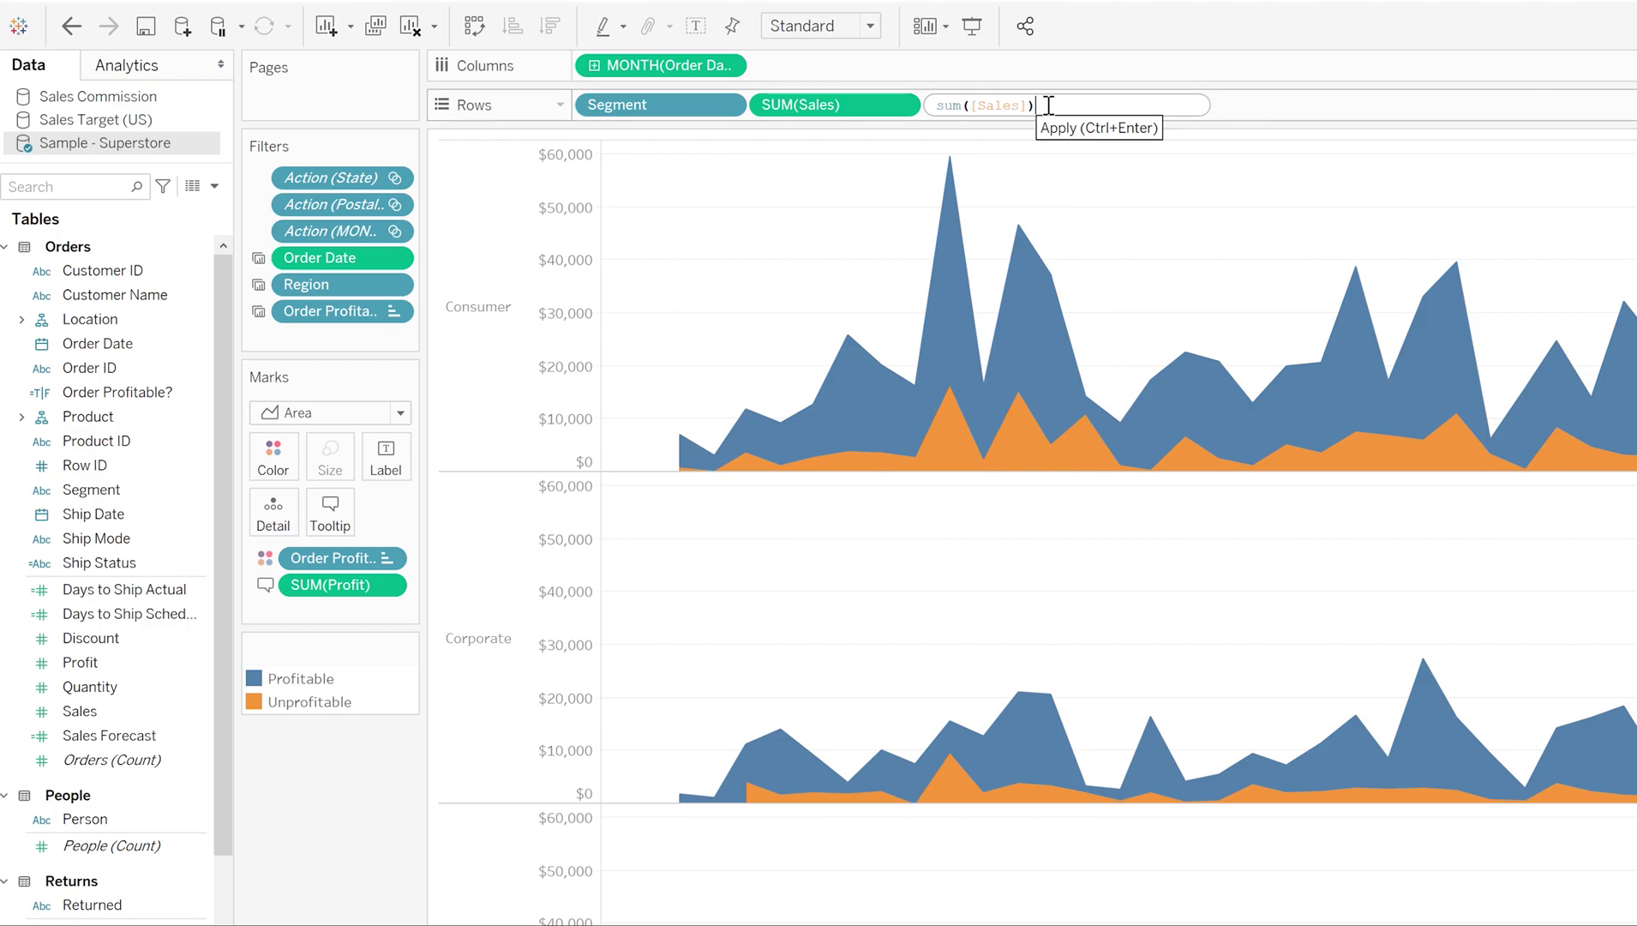
key(ctrl+f)
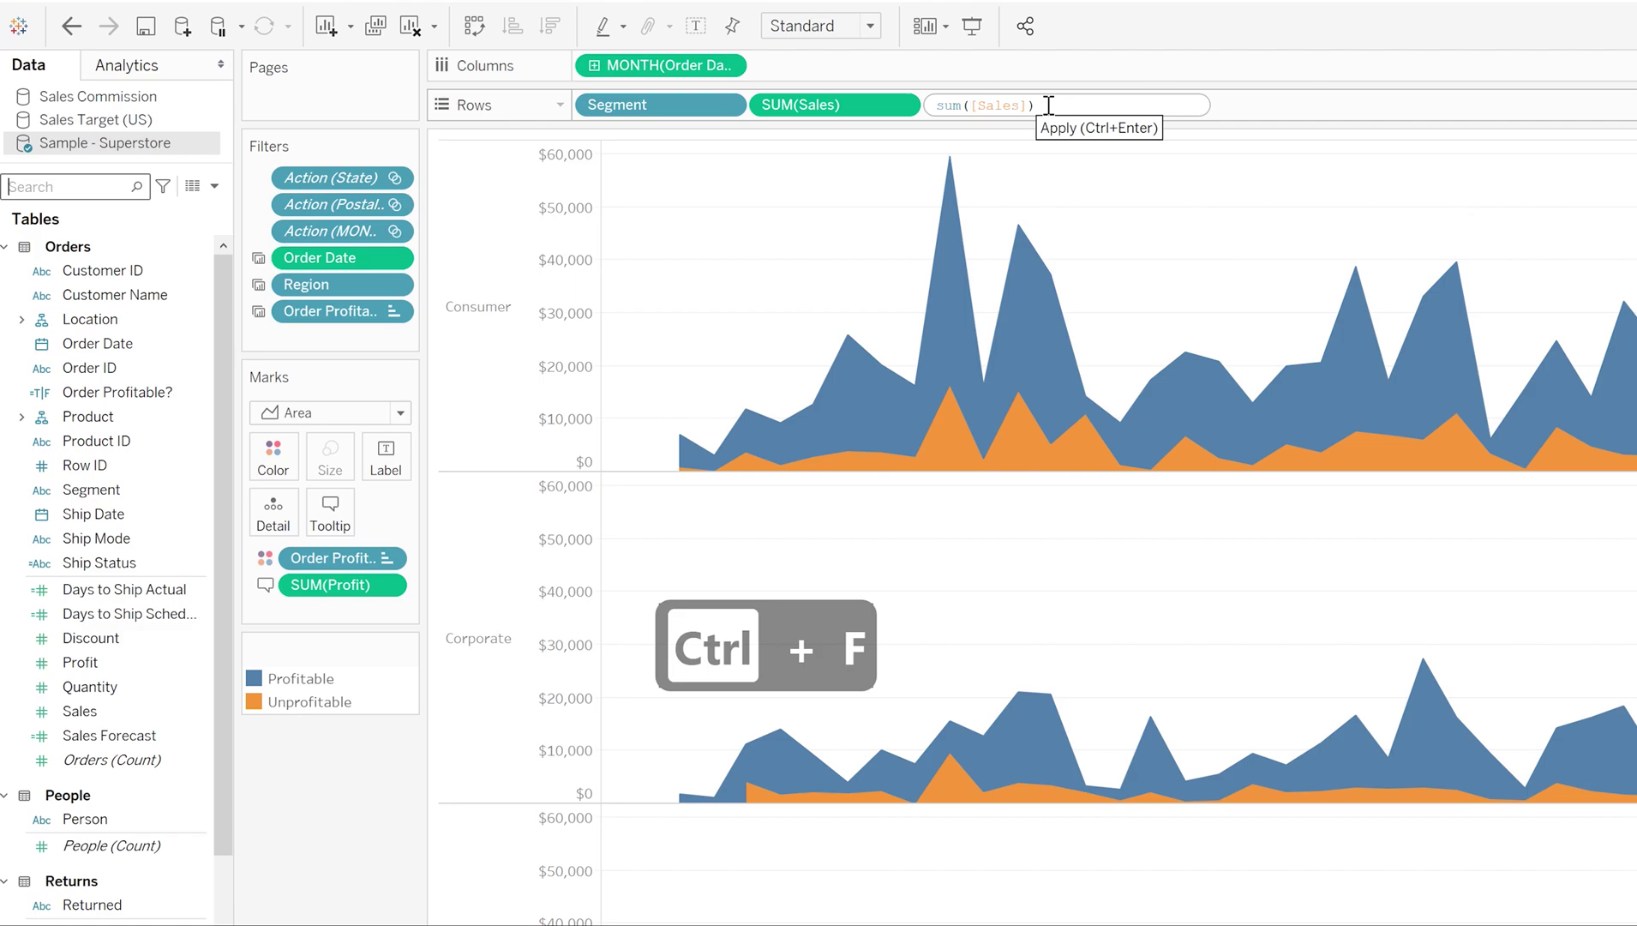
Filter the field list with 'm: profi' and drag Profit into the Rows calculation, making sum([Sales])[Profit]
text(m:)
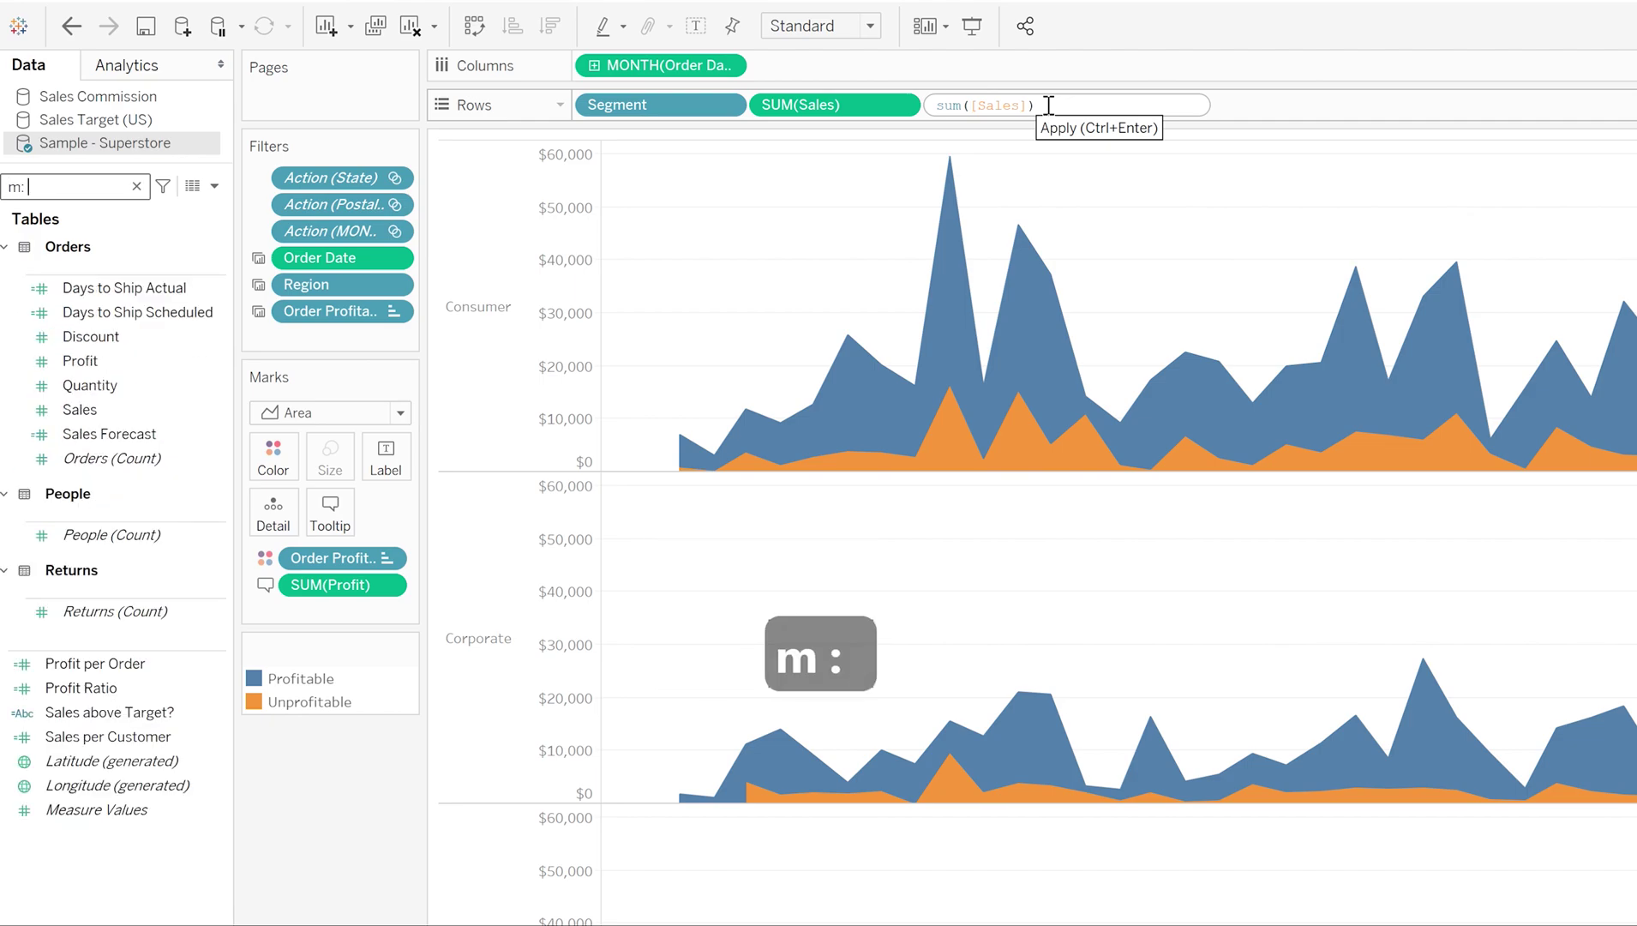
text( profi)
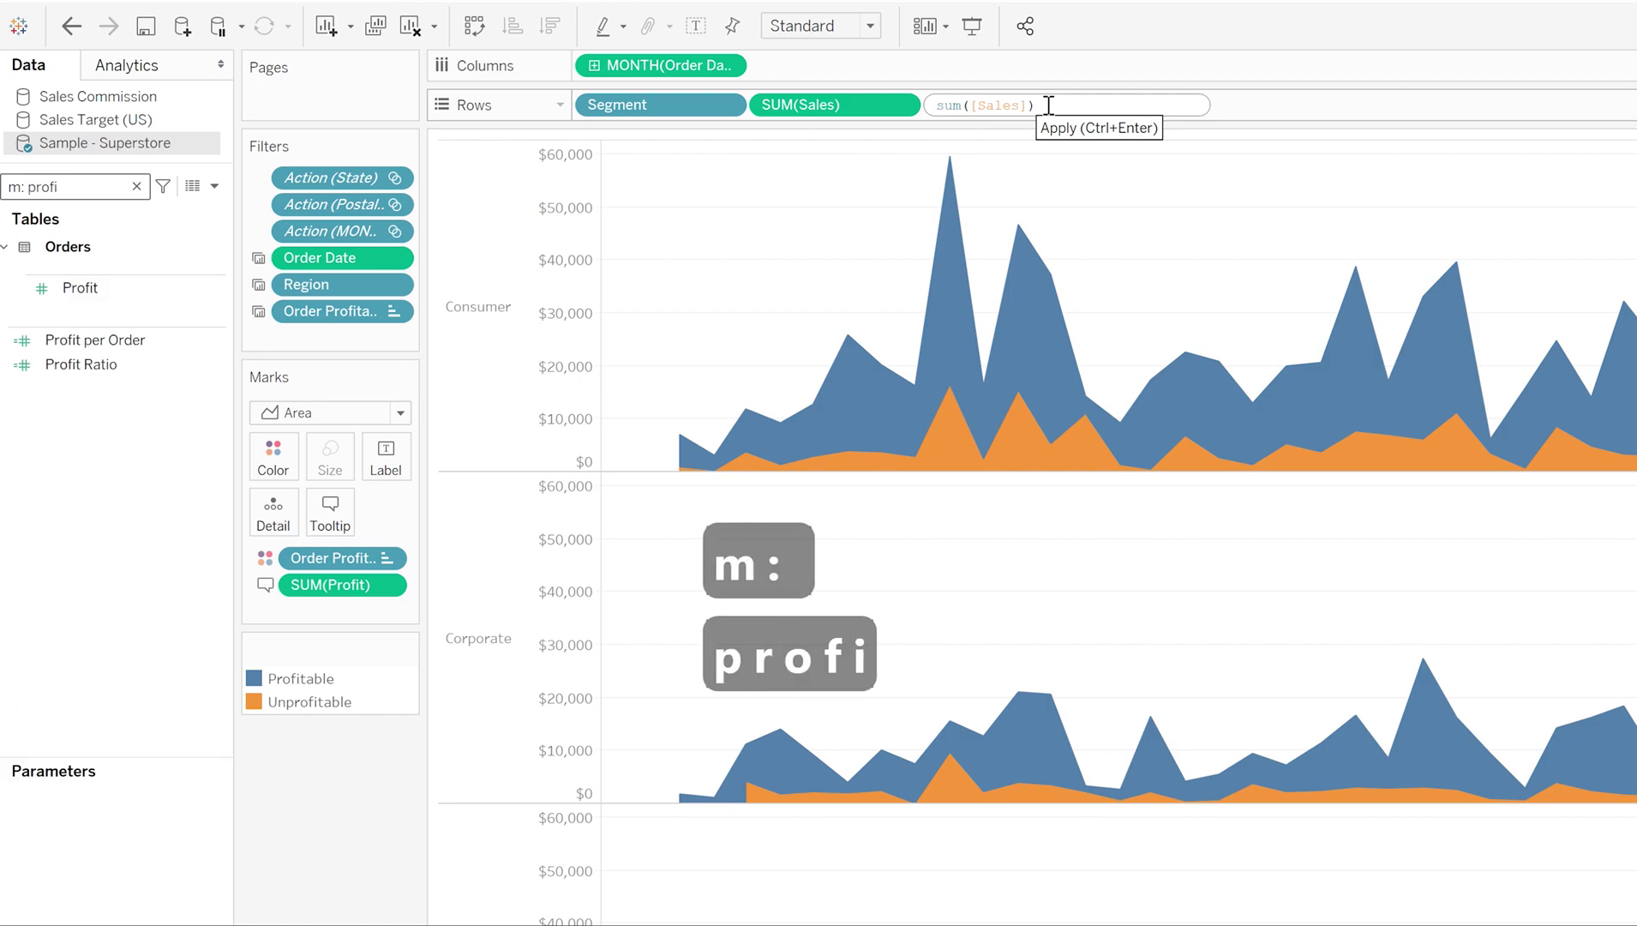
drag(99, 287, 1143, 110)
click(1035, 105)
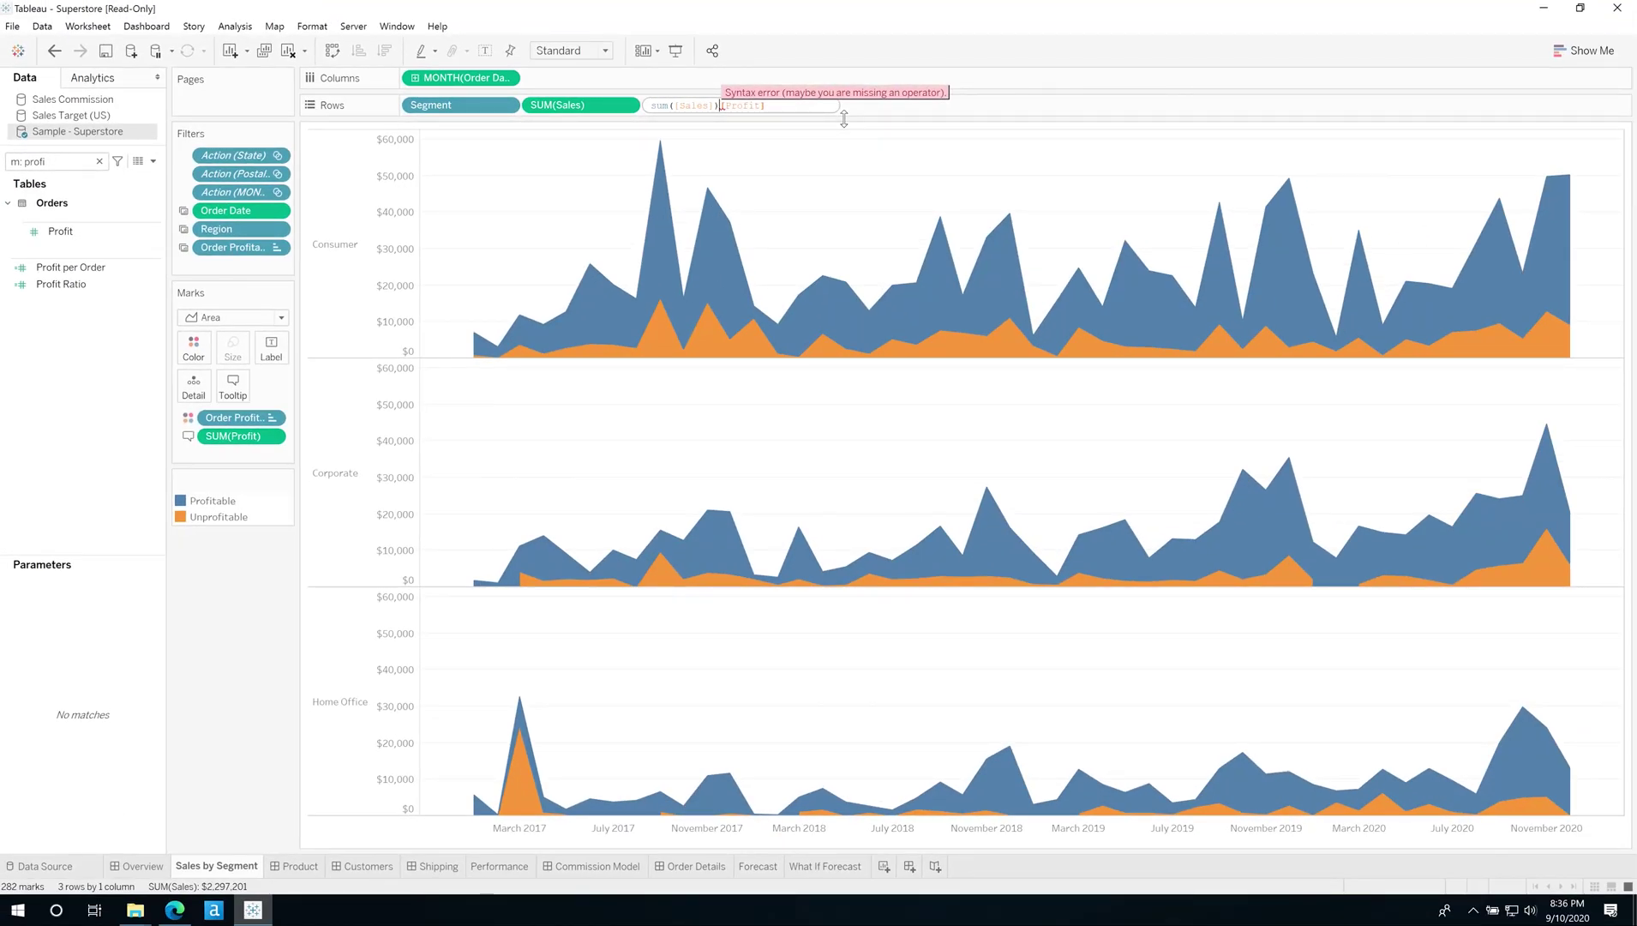
click(102, 398)
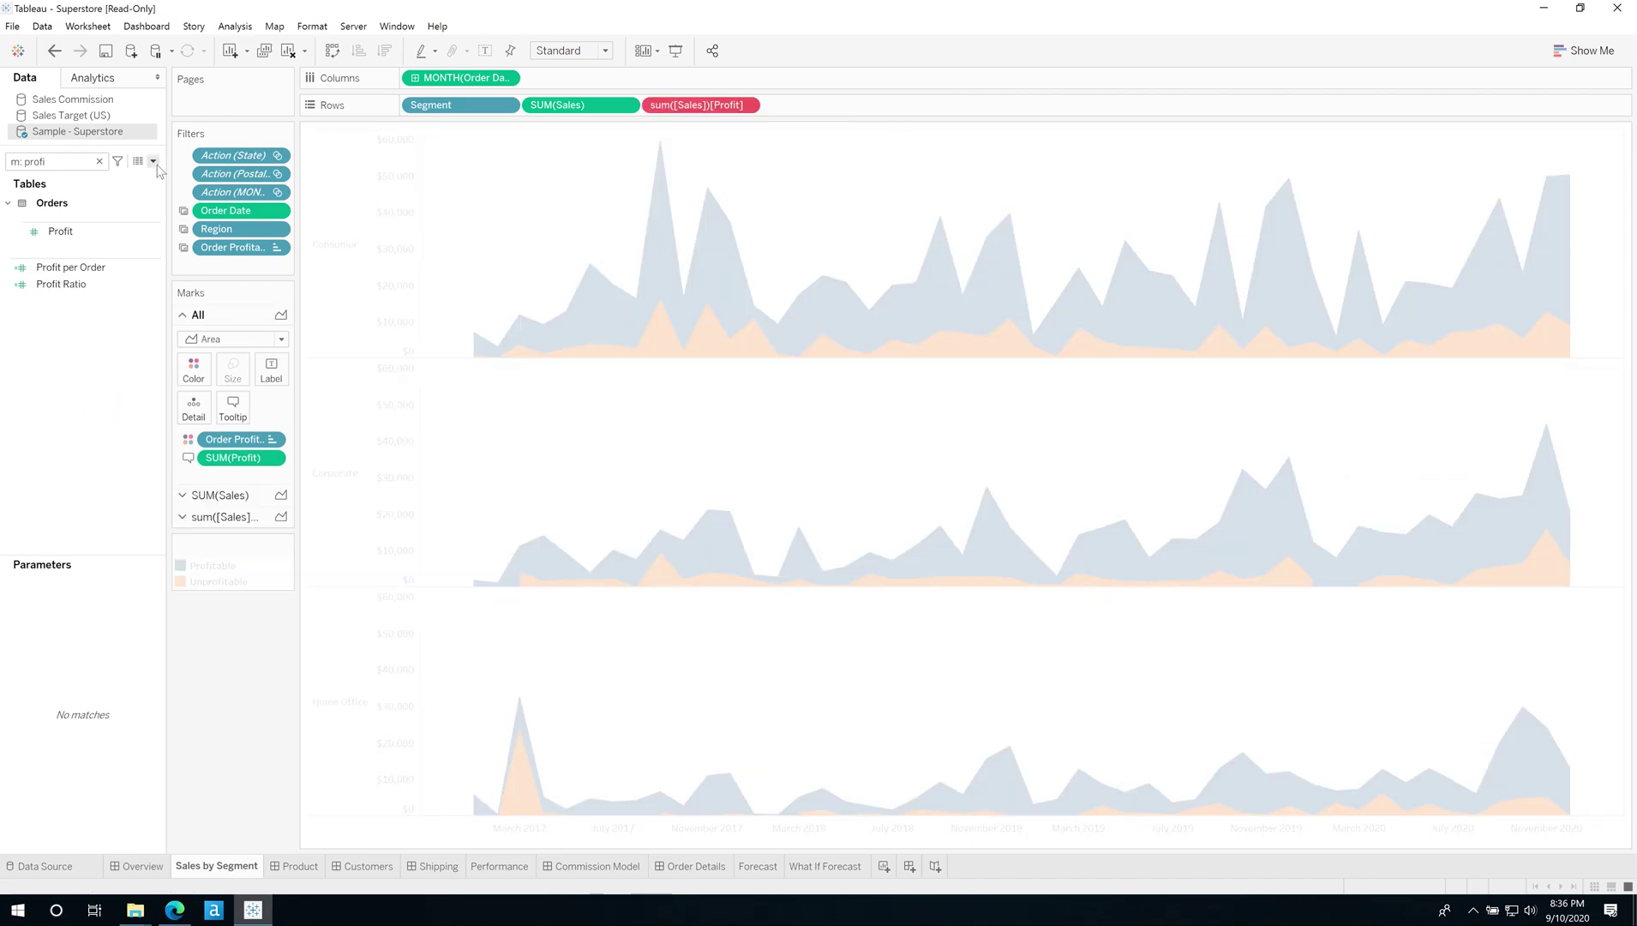
Create a new calculated field, Calculation1, from the Data pane menu and move its editor up-right
click(153, 161)
click(60, 177)
drag(923, 333, 1127, 262)
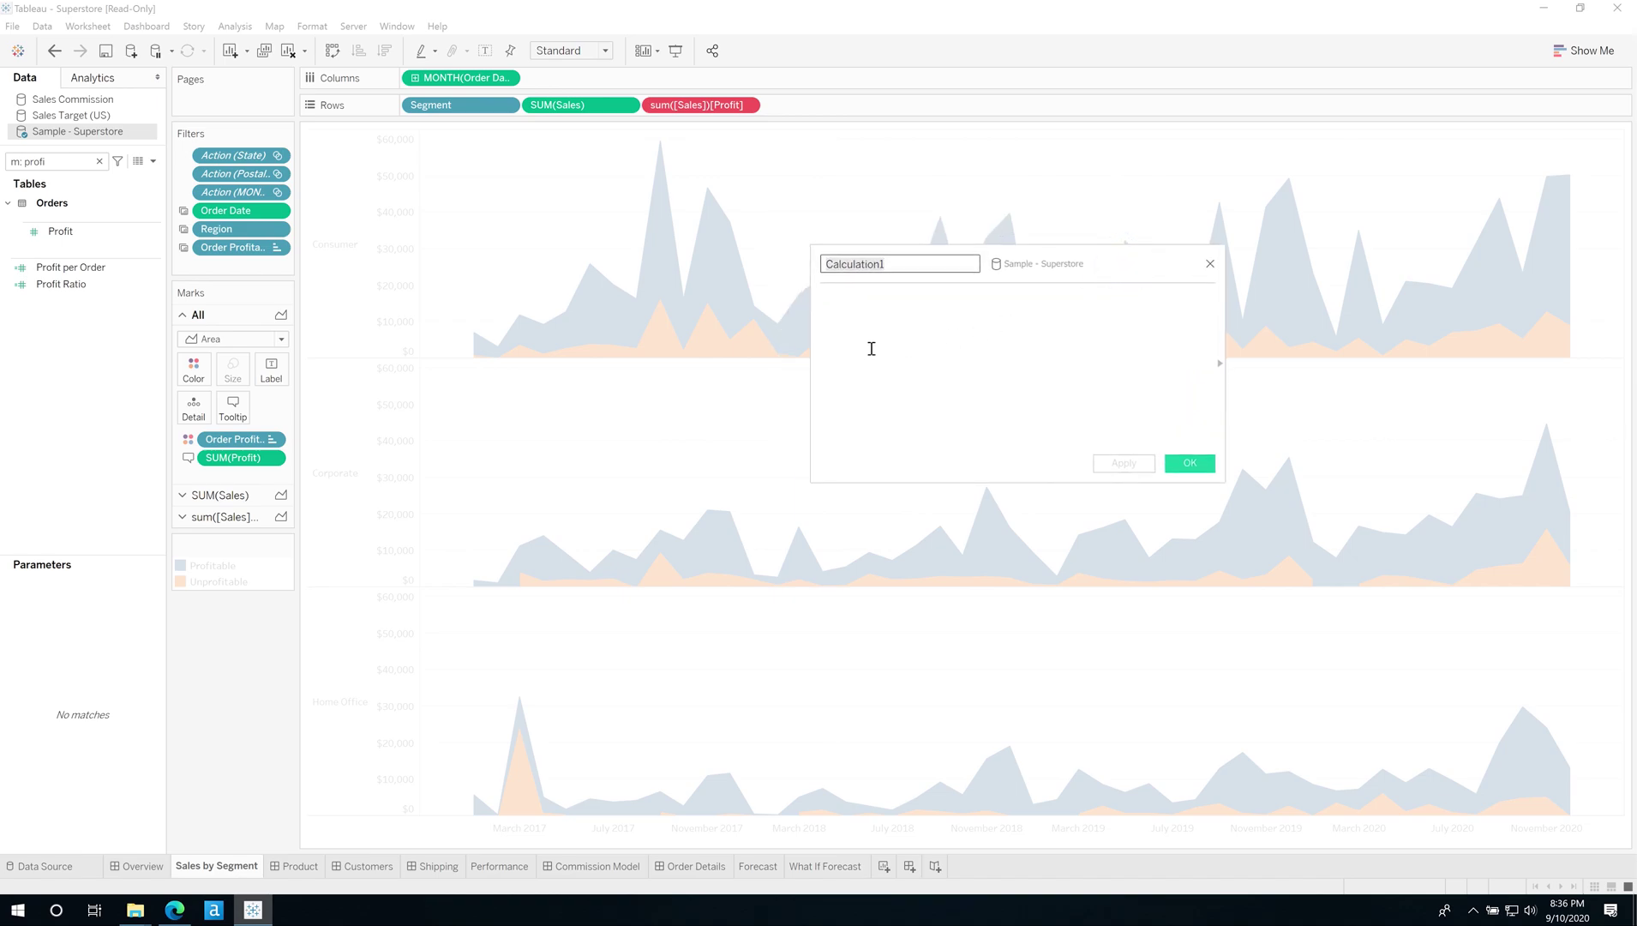
Type the test text 'cursor her inside' into the Calculation1 editor, trying Ctrl+F midway
click(880, 336)
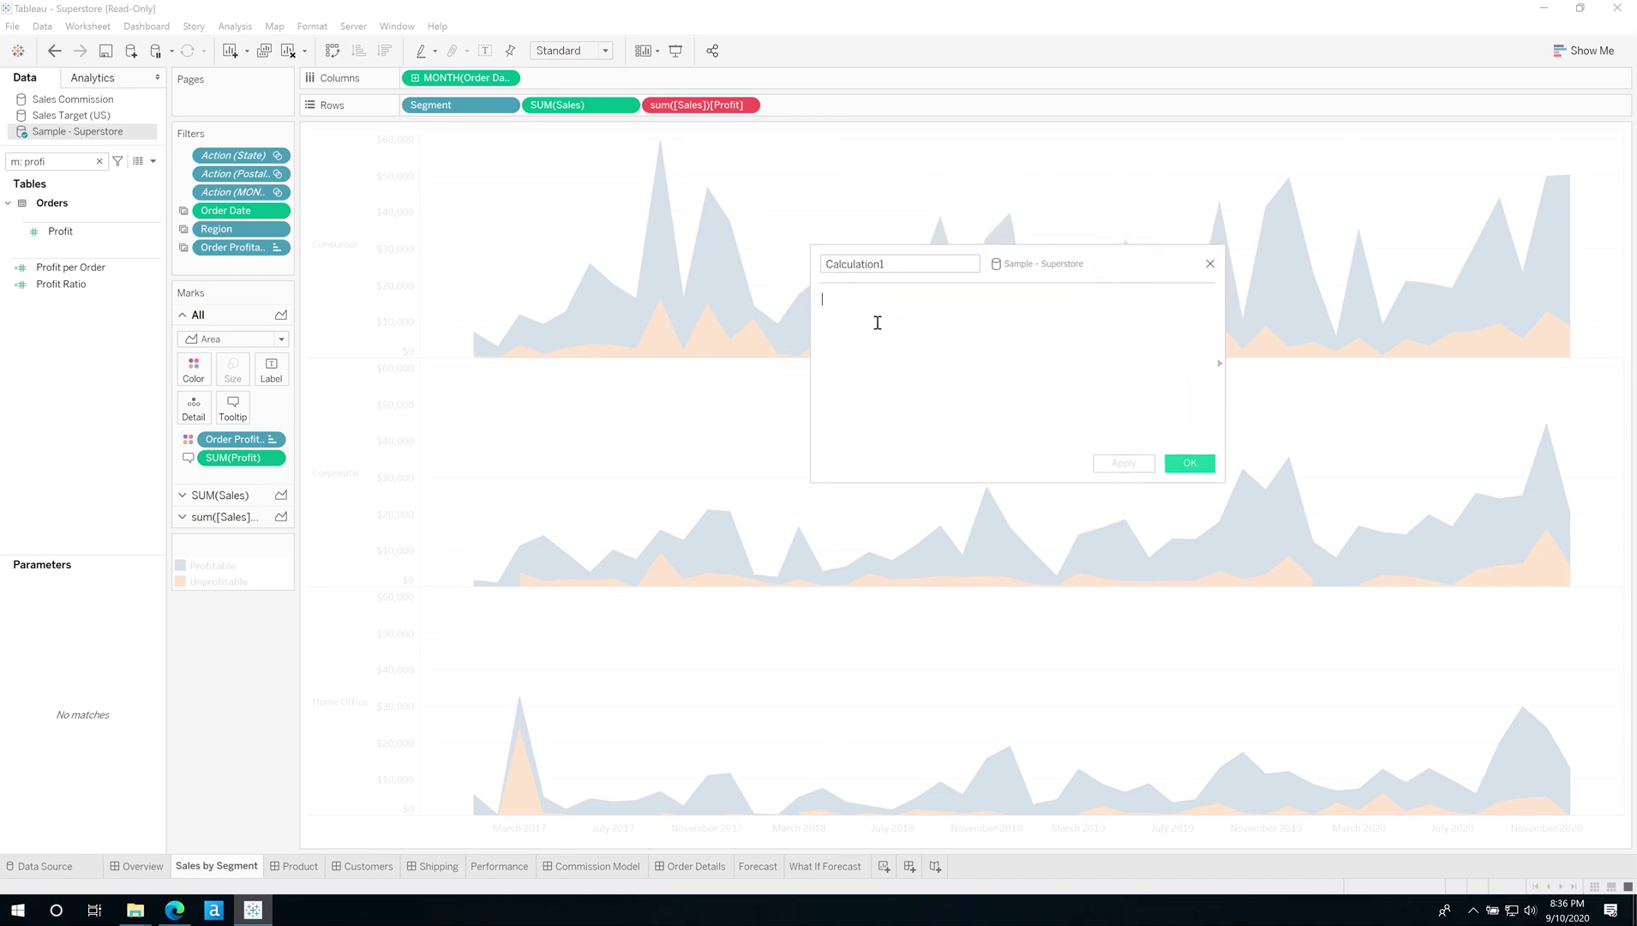
text(cursor h)
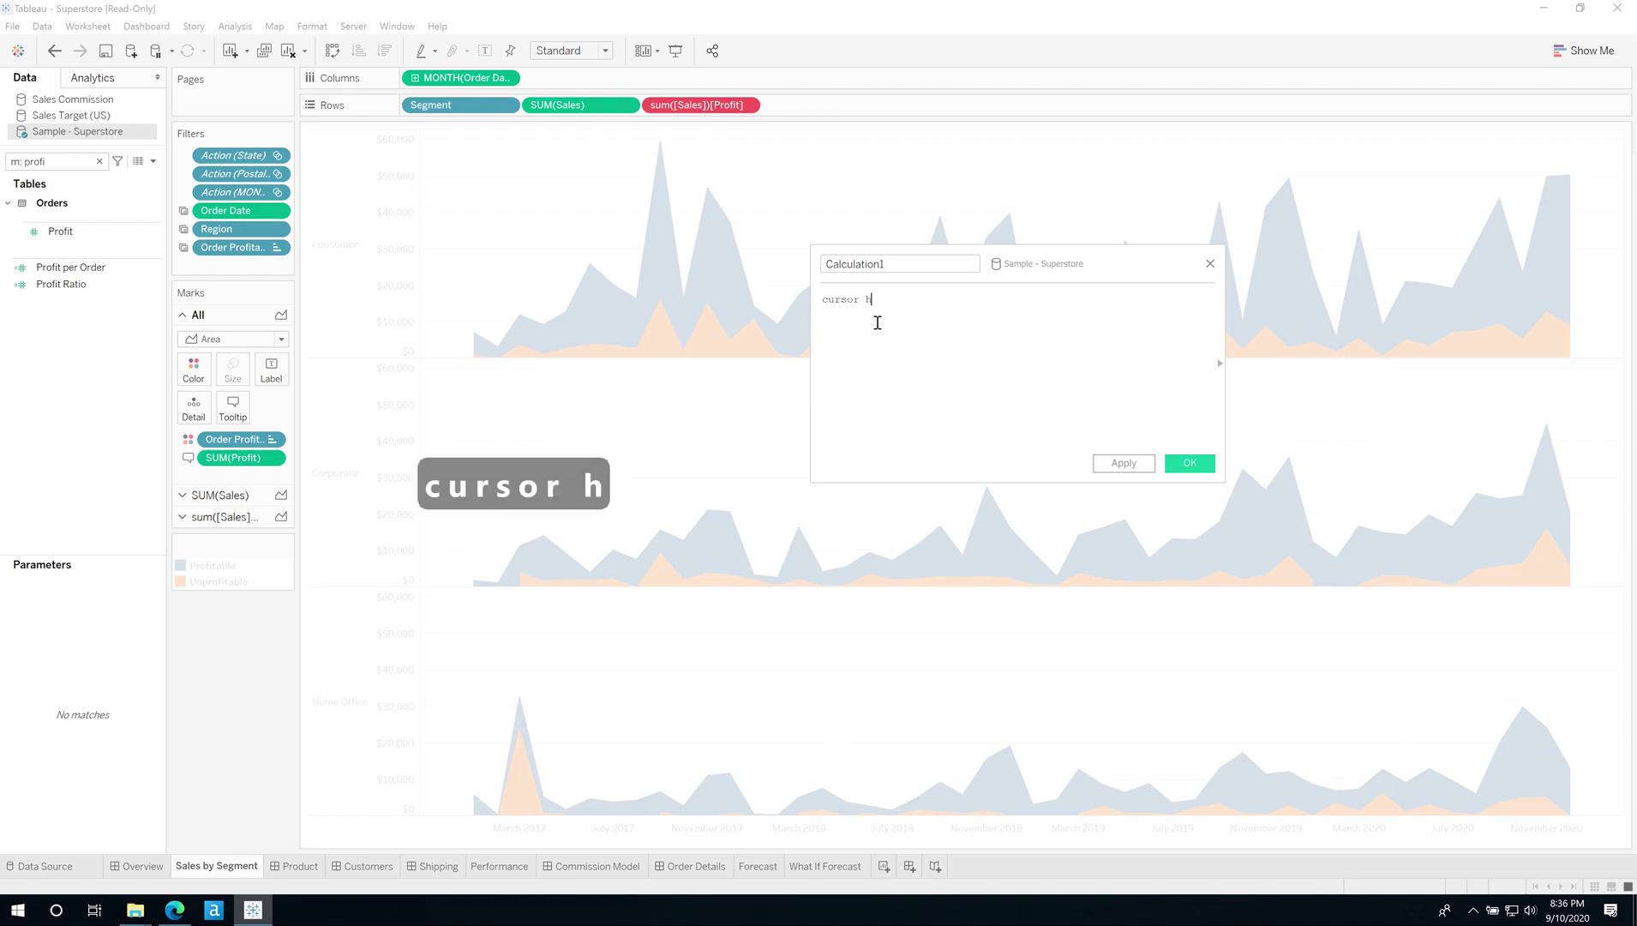
text(er)
key(ctrl+f)
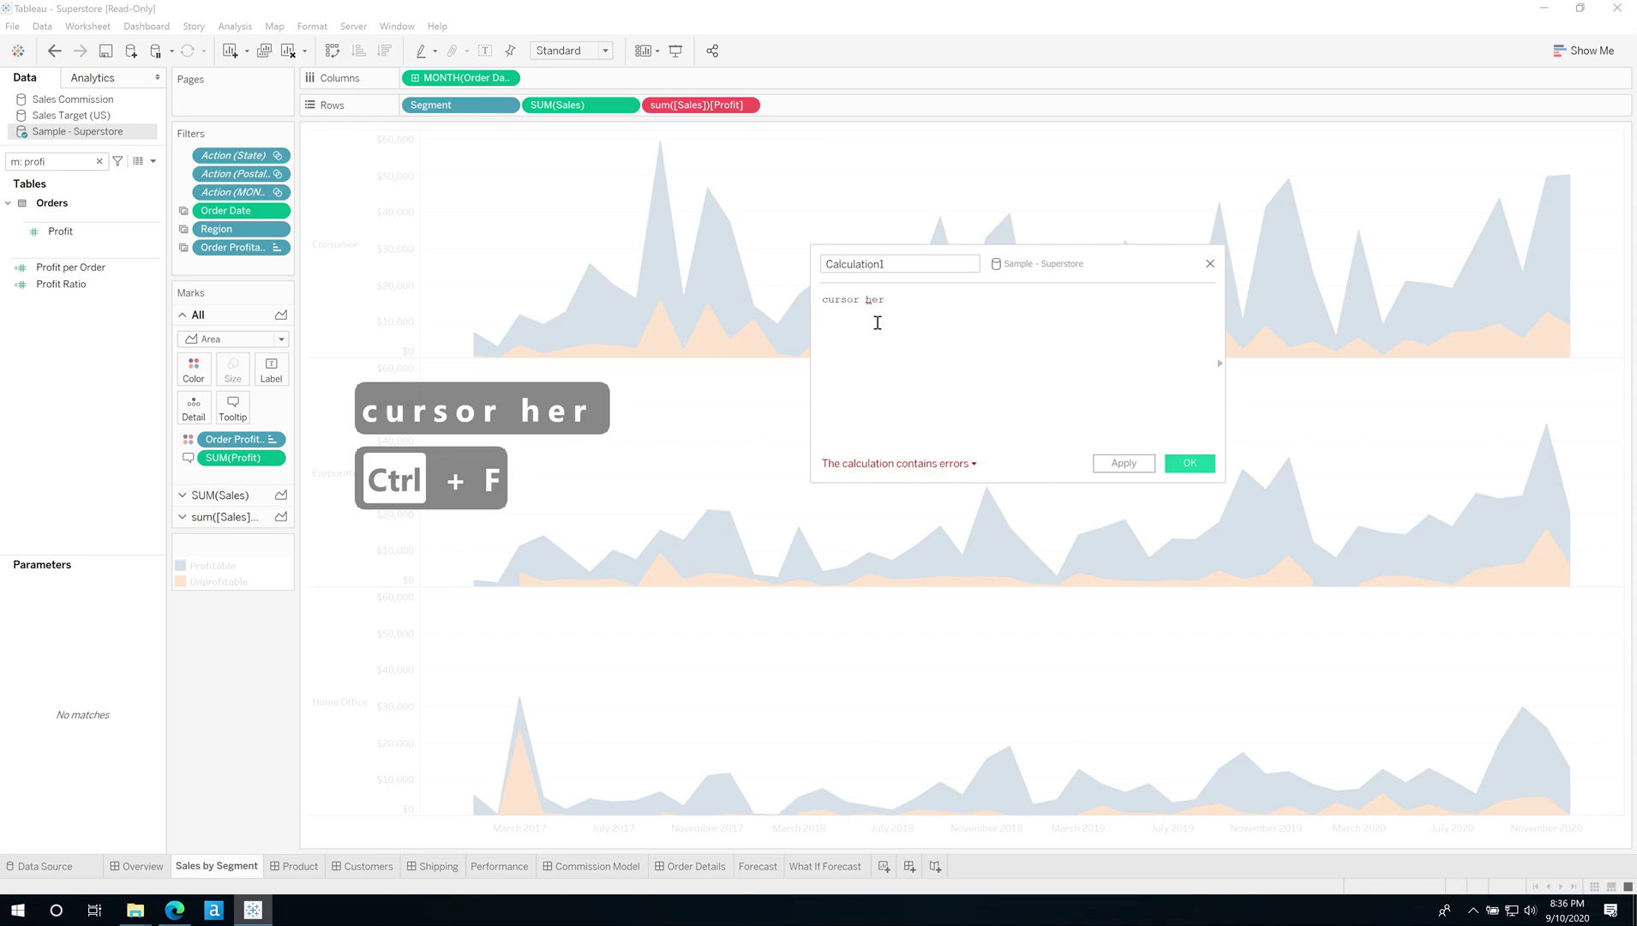
text(inside)
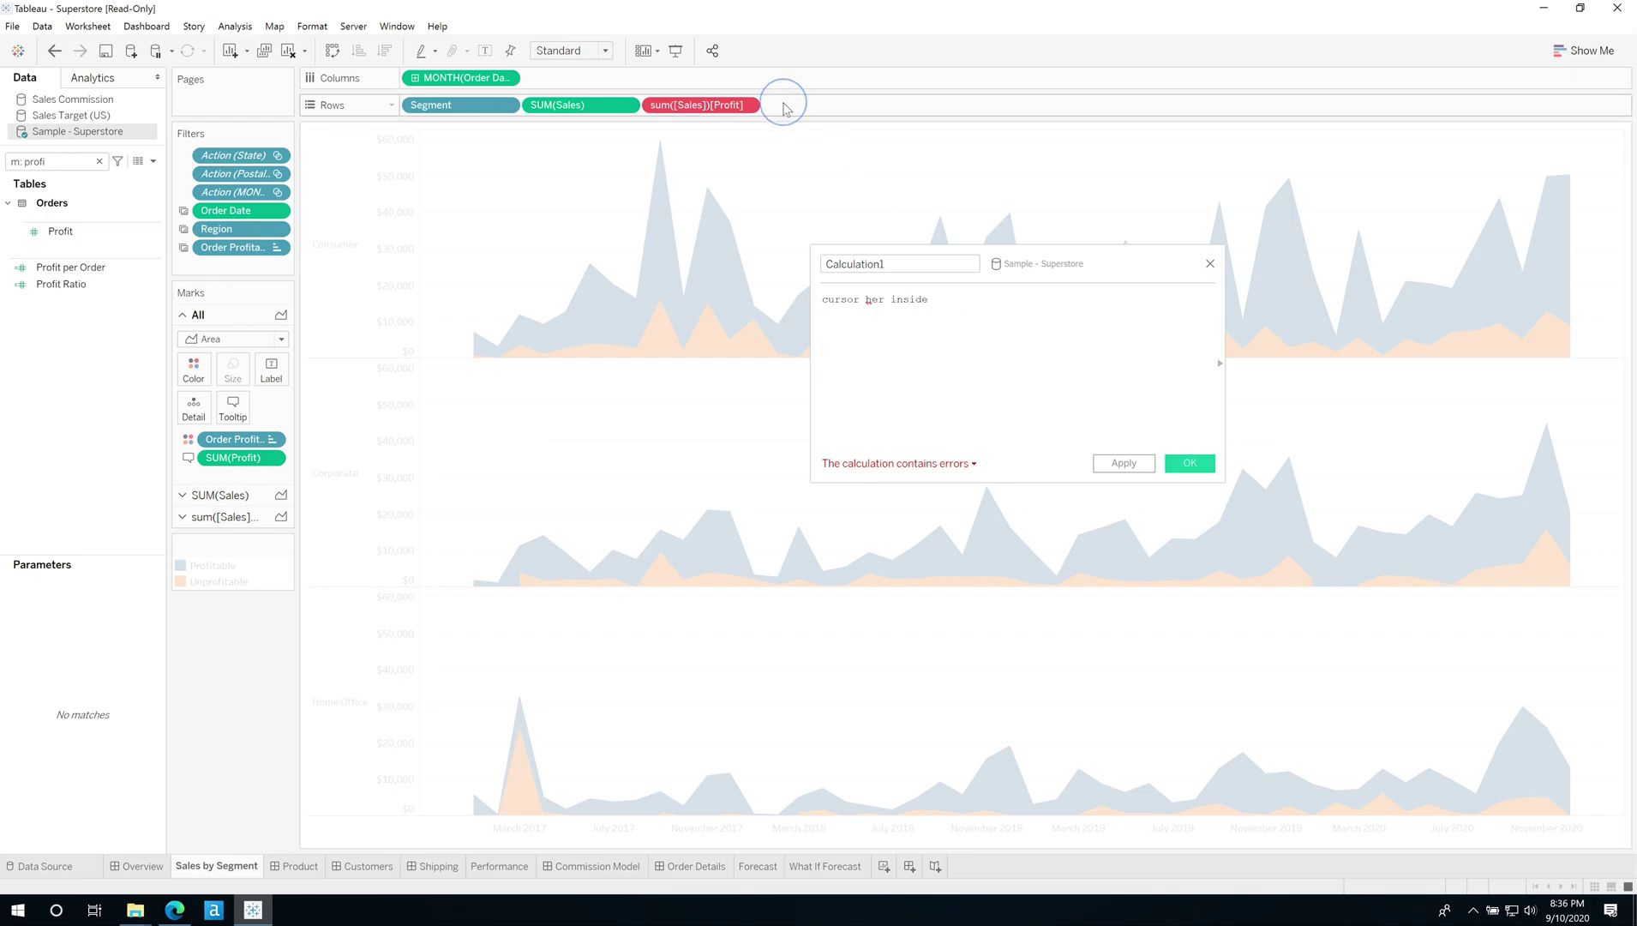
Browse the matching Profit fields in the Data pane with arrow keys, then close the editor unsaved
key(ctrl+f)
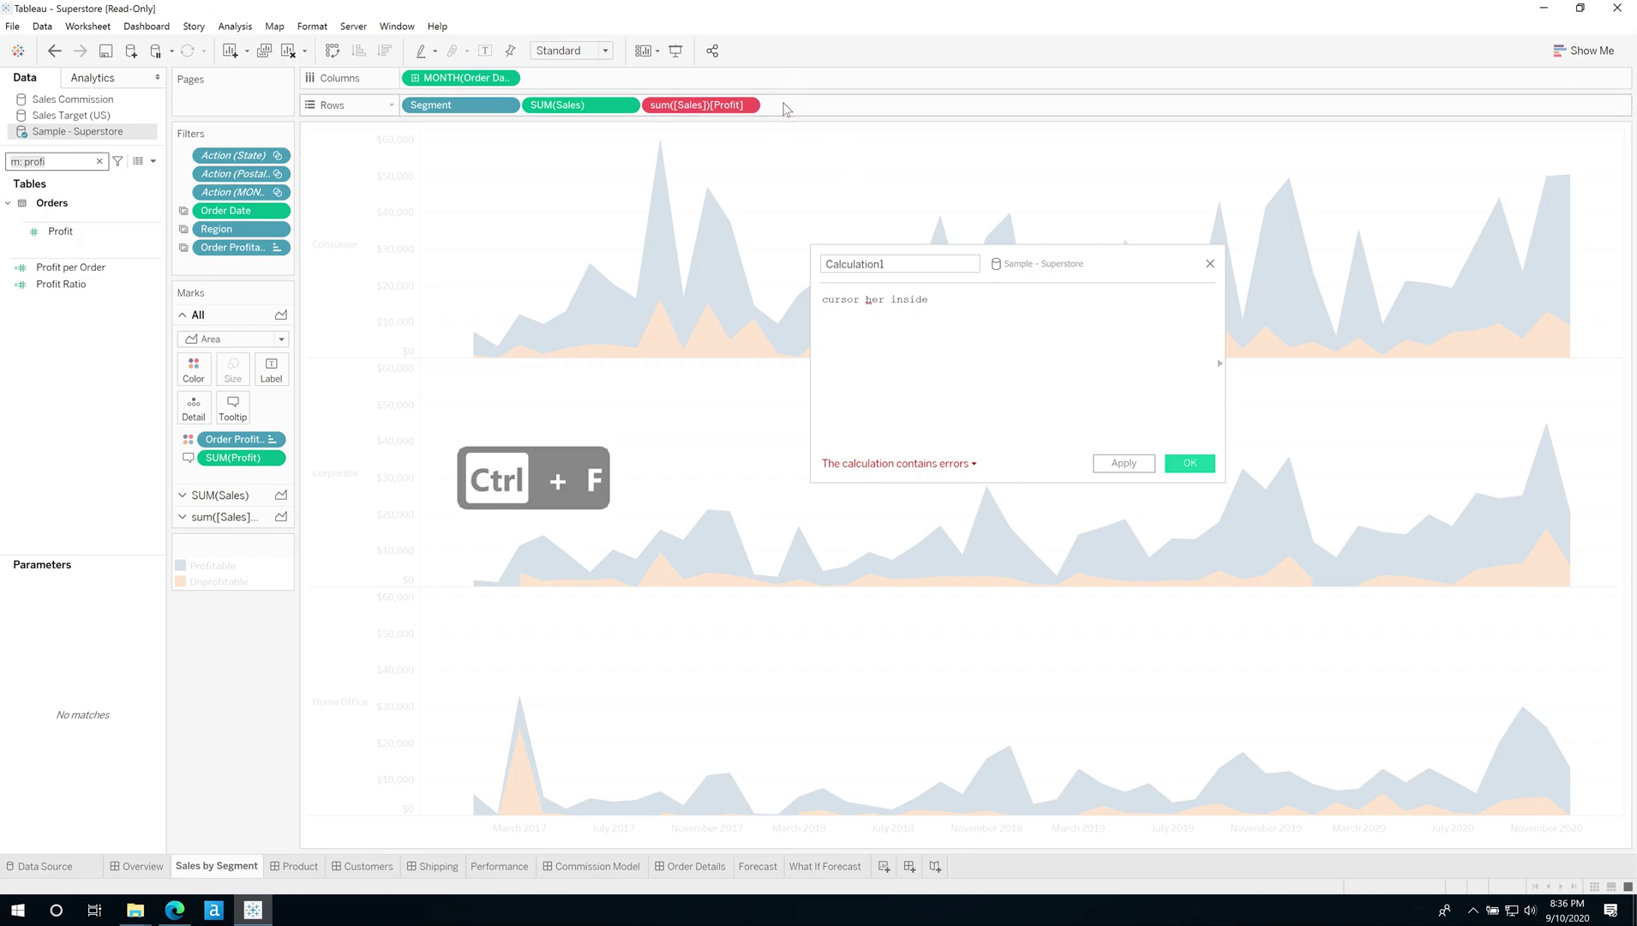
key(Right)
key(Down)
key(Right)
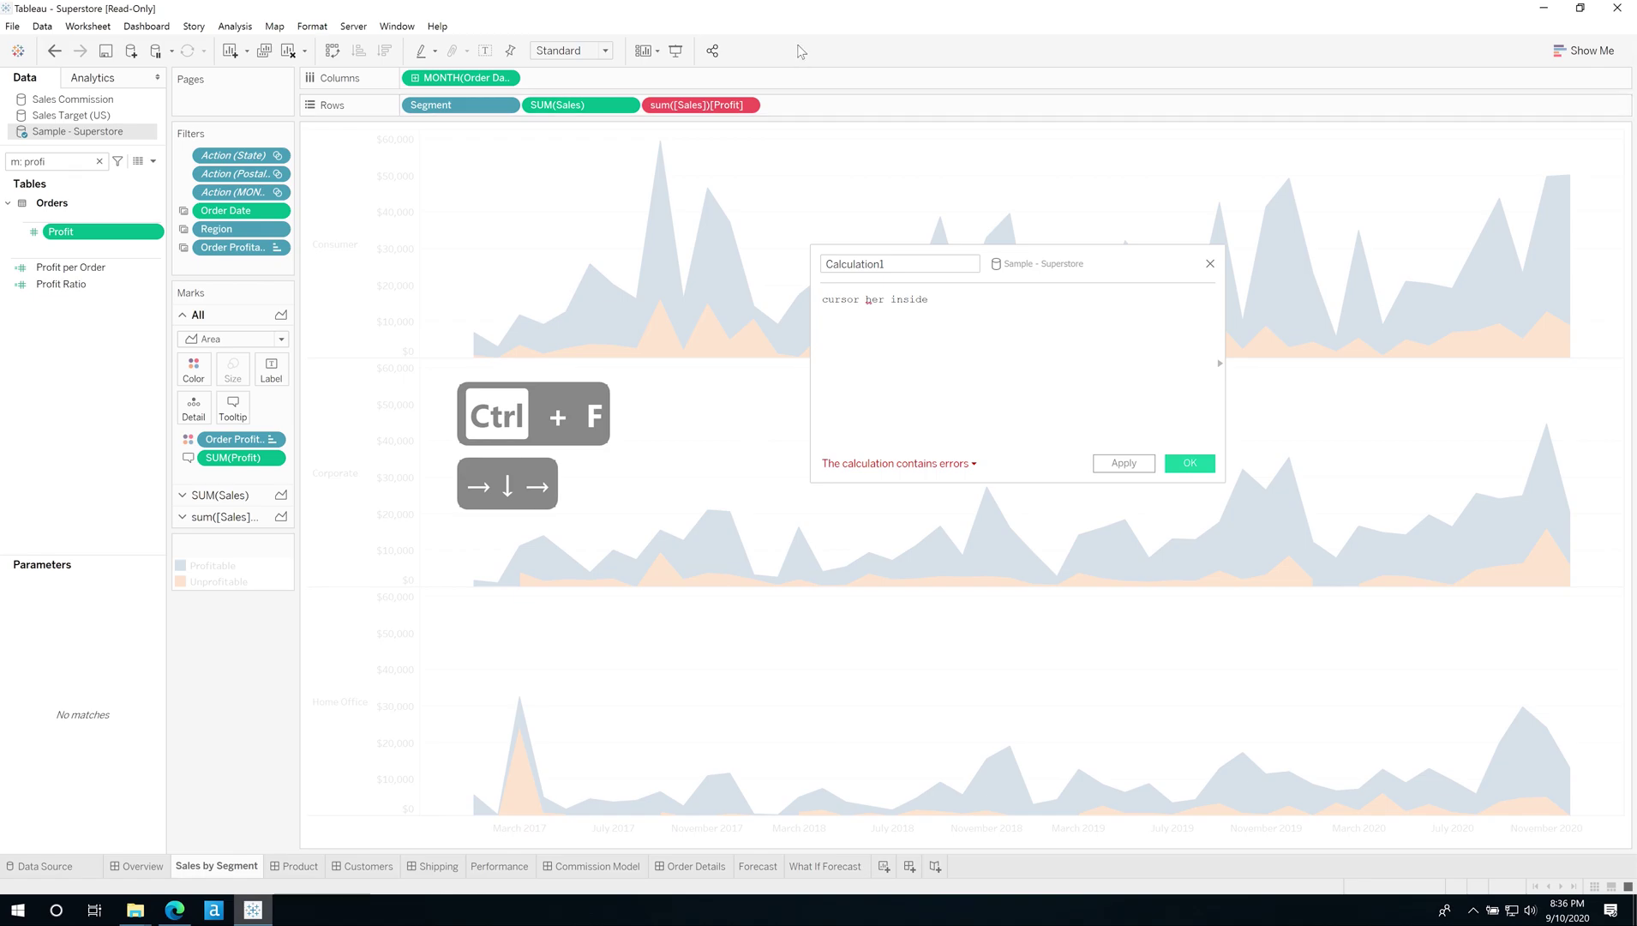
key(Down)
key(Down)
key(Up)
key(Up)
key(Up)
key(Down)
key(Down)
key(Down)
key(Up)
key(Up)
key(Up)
key(Down)
key(Return)
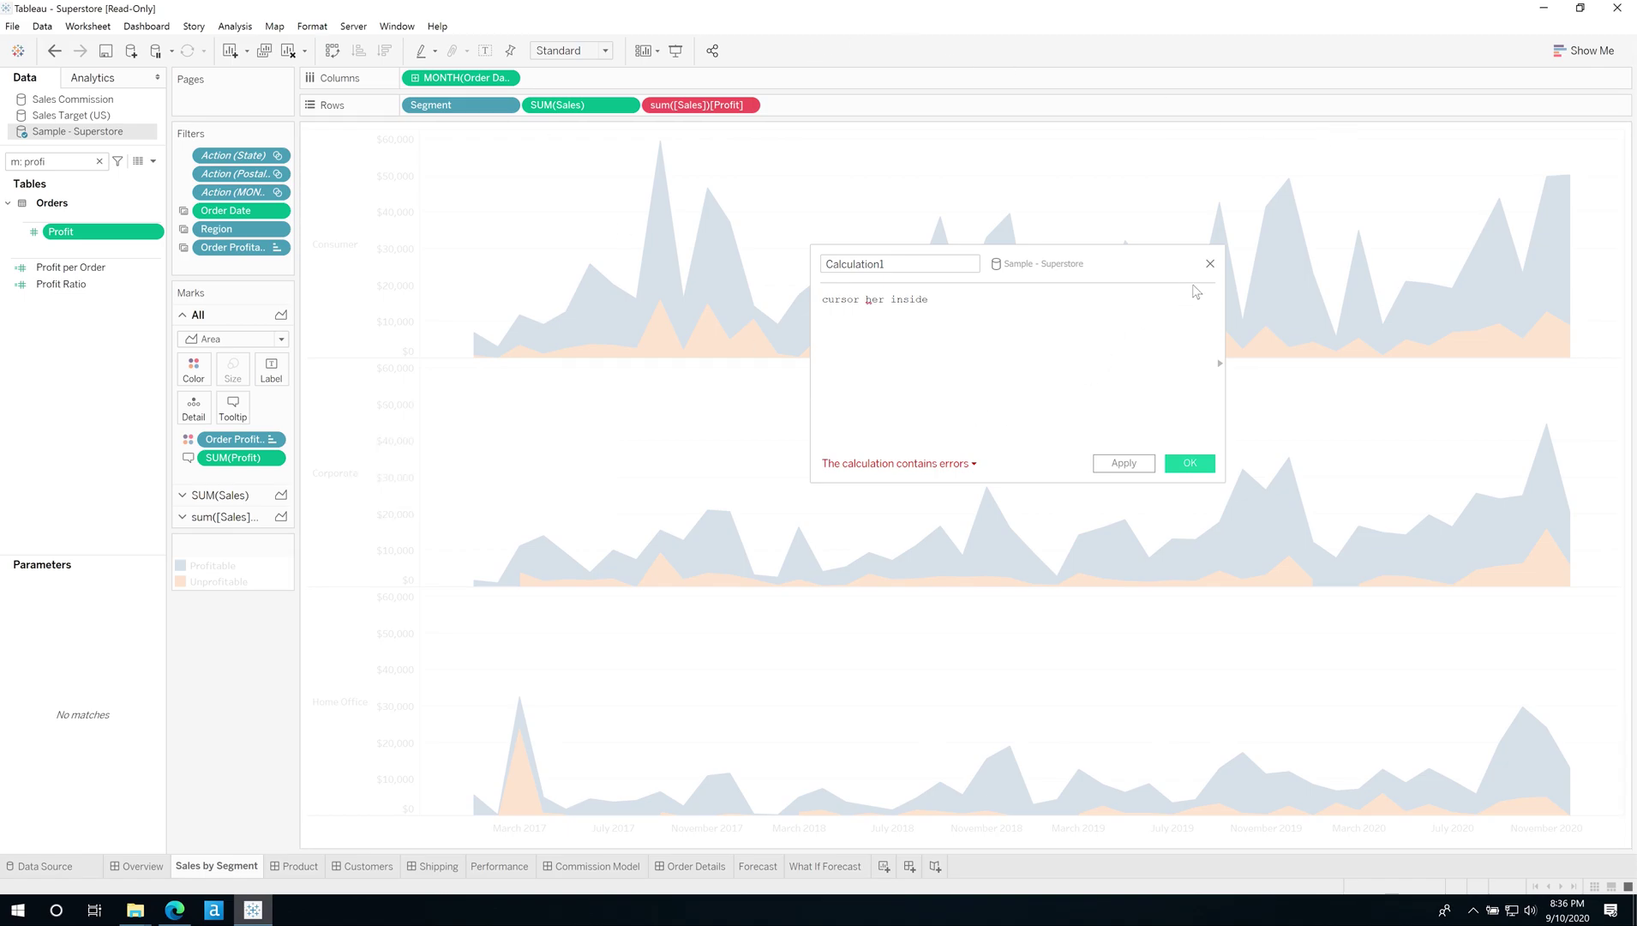
click(1210, 263)
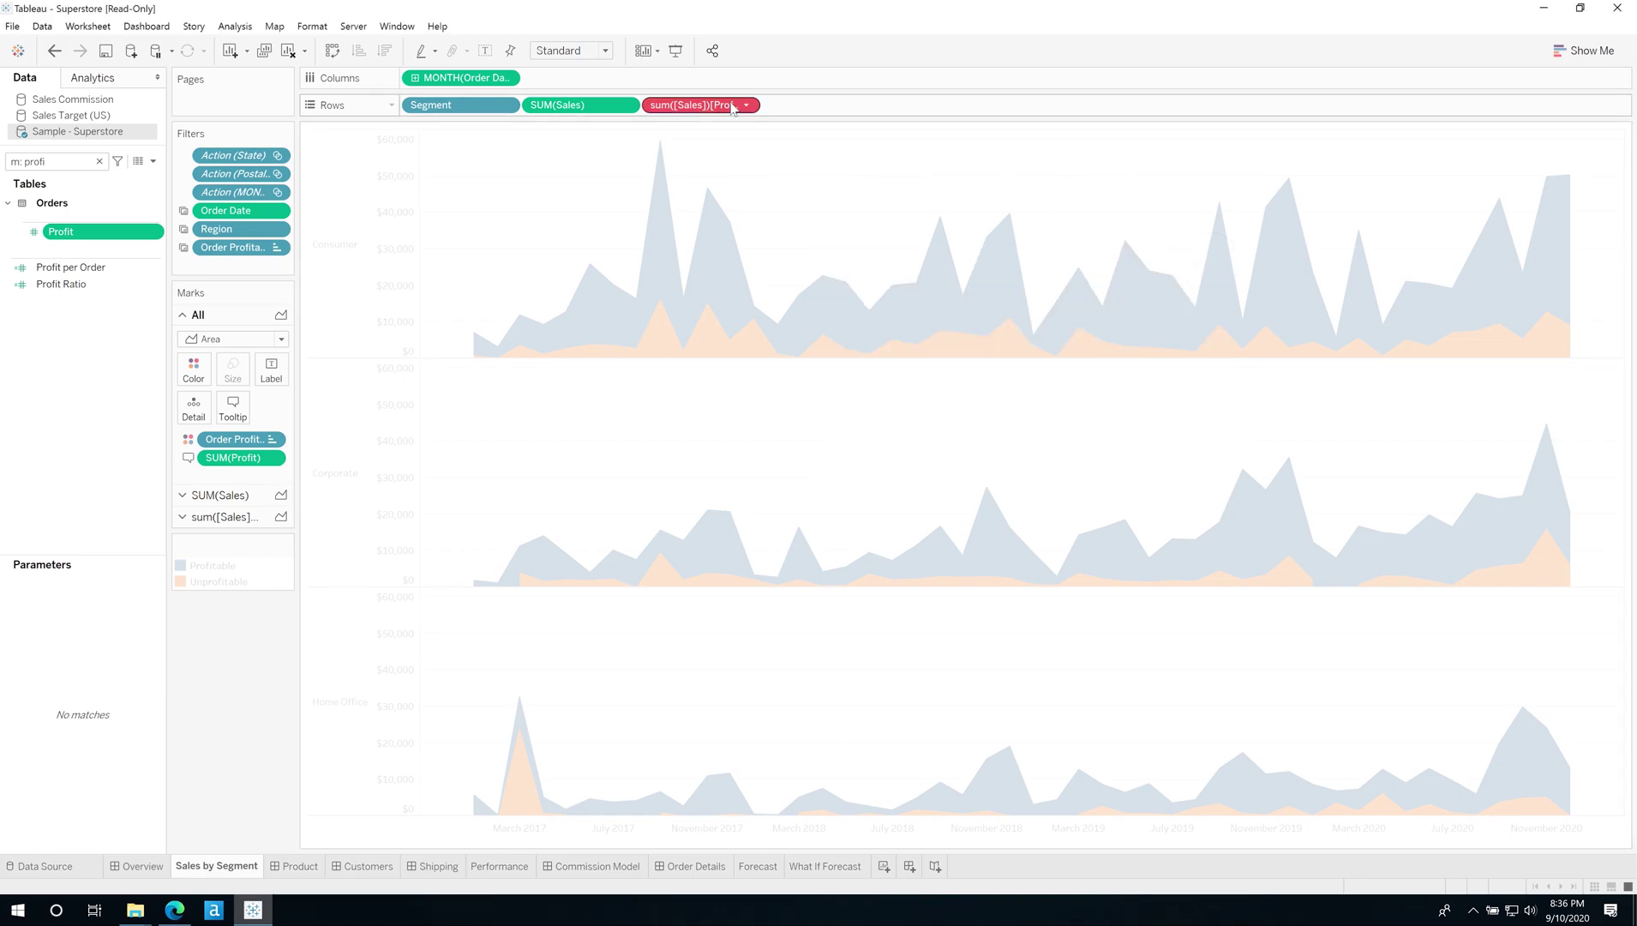
Remove the sum([Sales])[Profit] calculation from Rows and refresh the data source with Ctrl+R
click(744, 106)
click(706, 311)
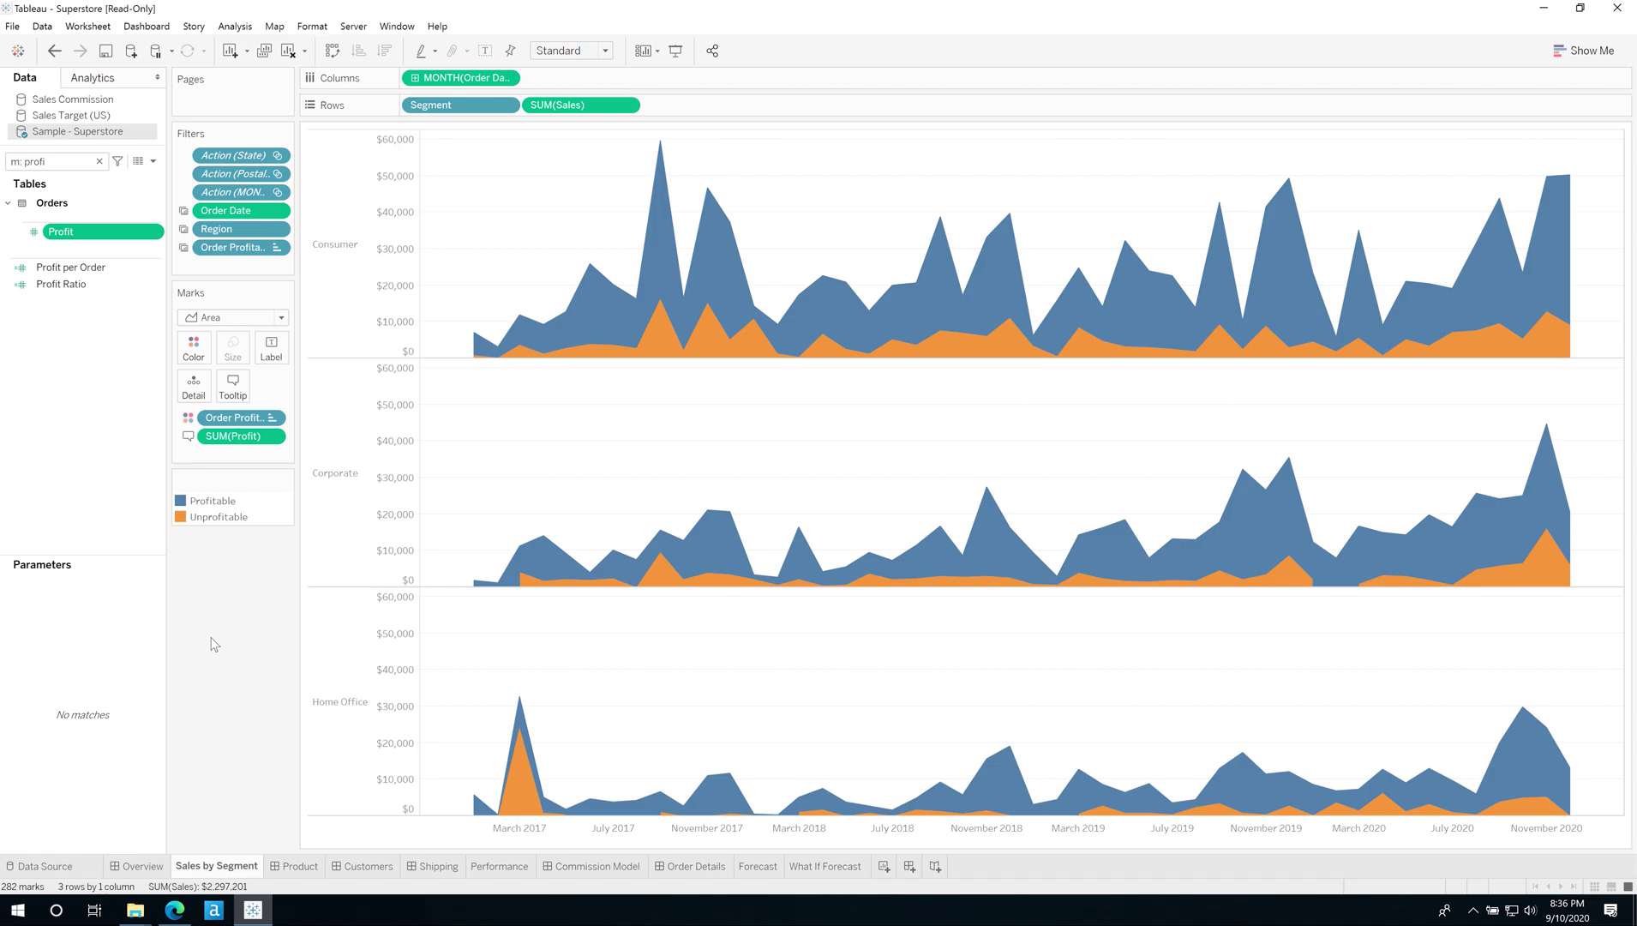
key(ctrl+r)
key(ctrl+r)
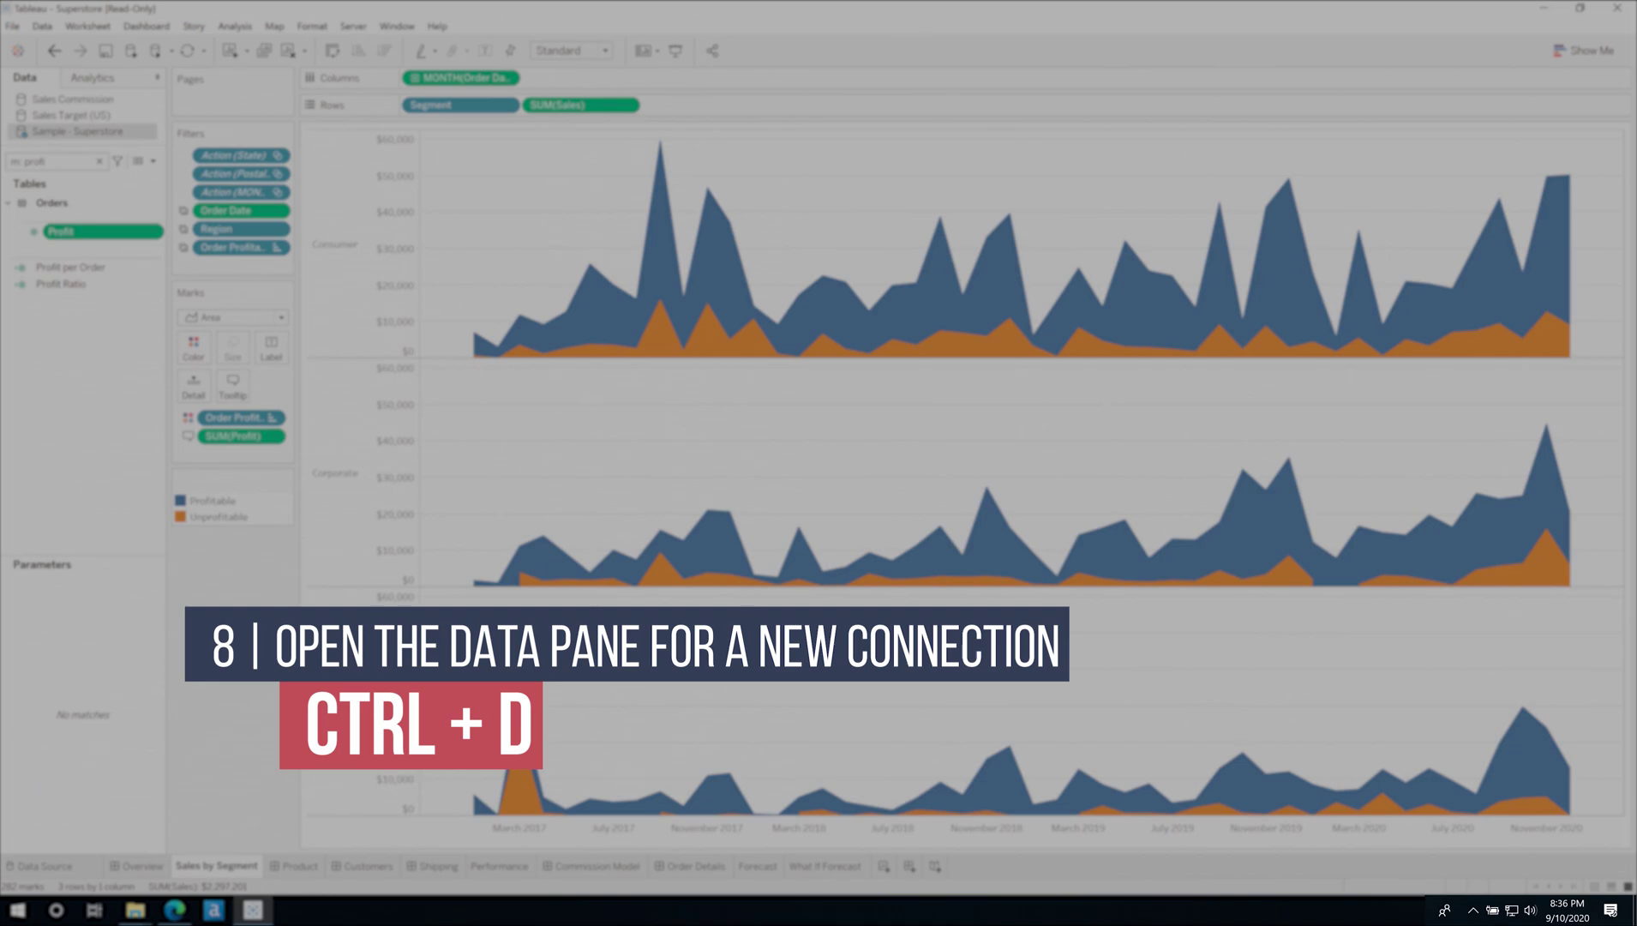
Open Connect to Data with Ctrl+D, then open and close the Microsoft Access connection settings
key(ctrl+d)
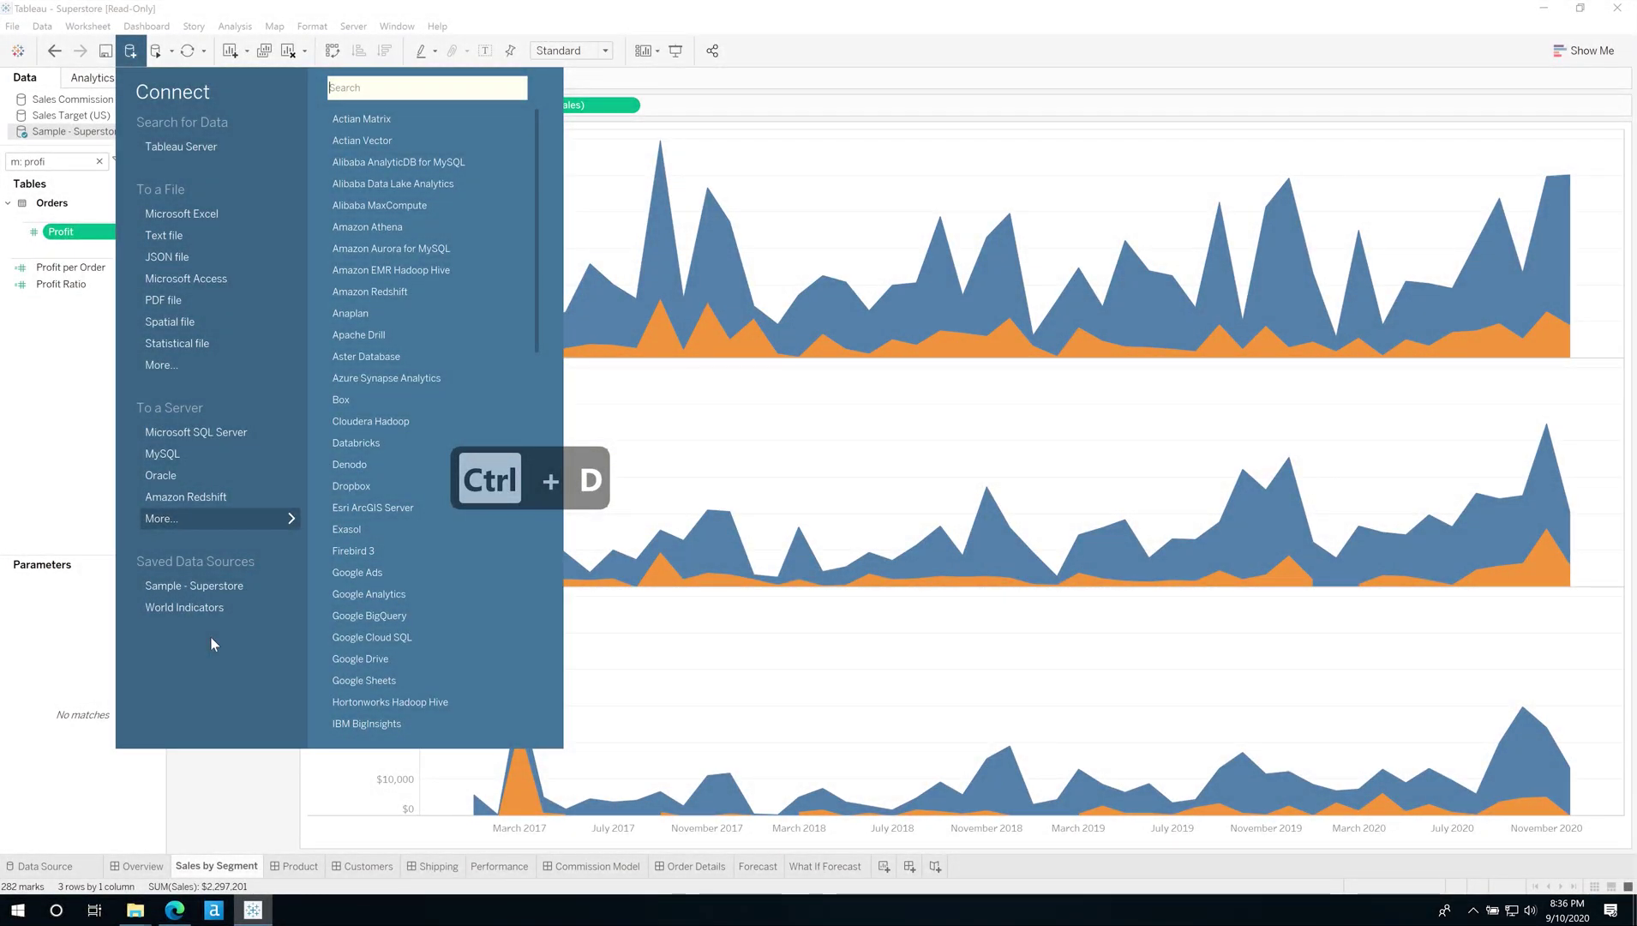
click(204, 278)
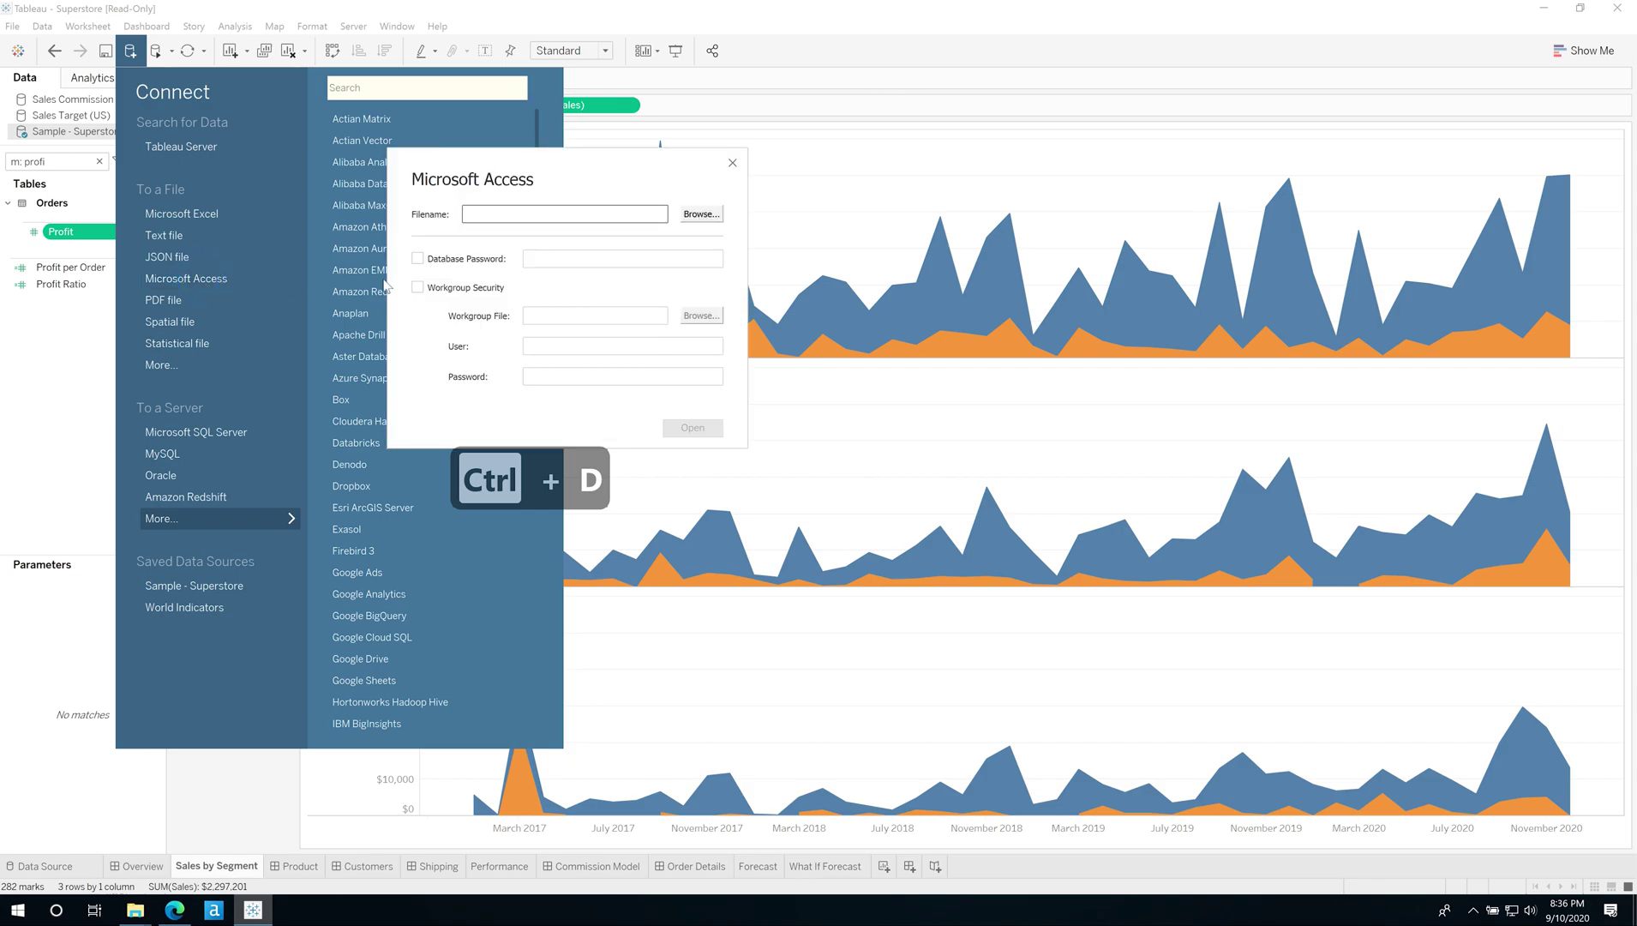
click(732, 163)
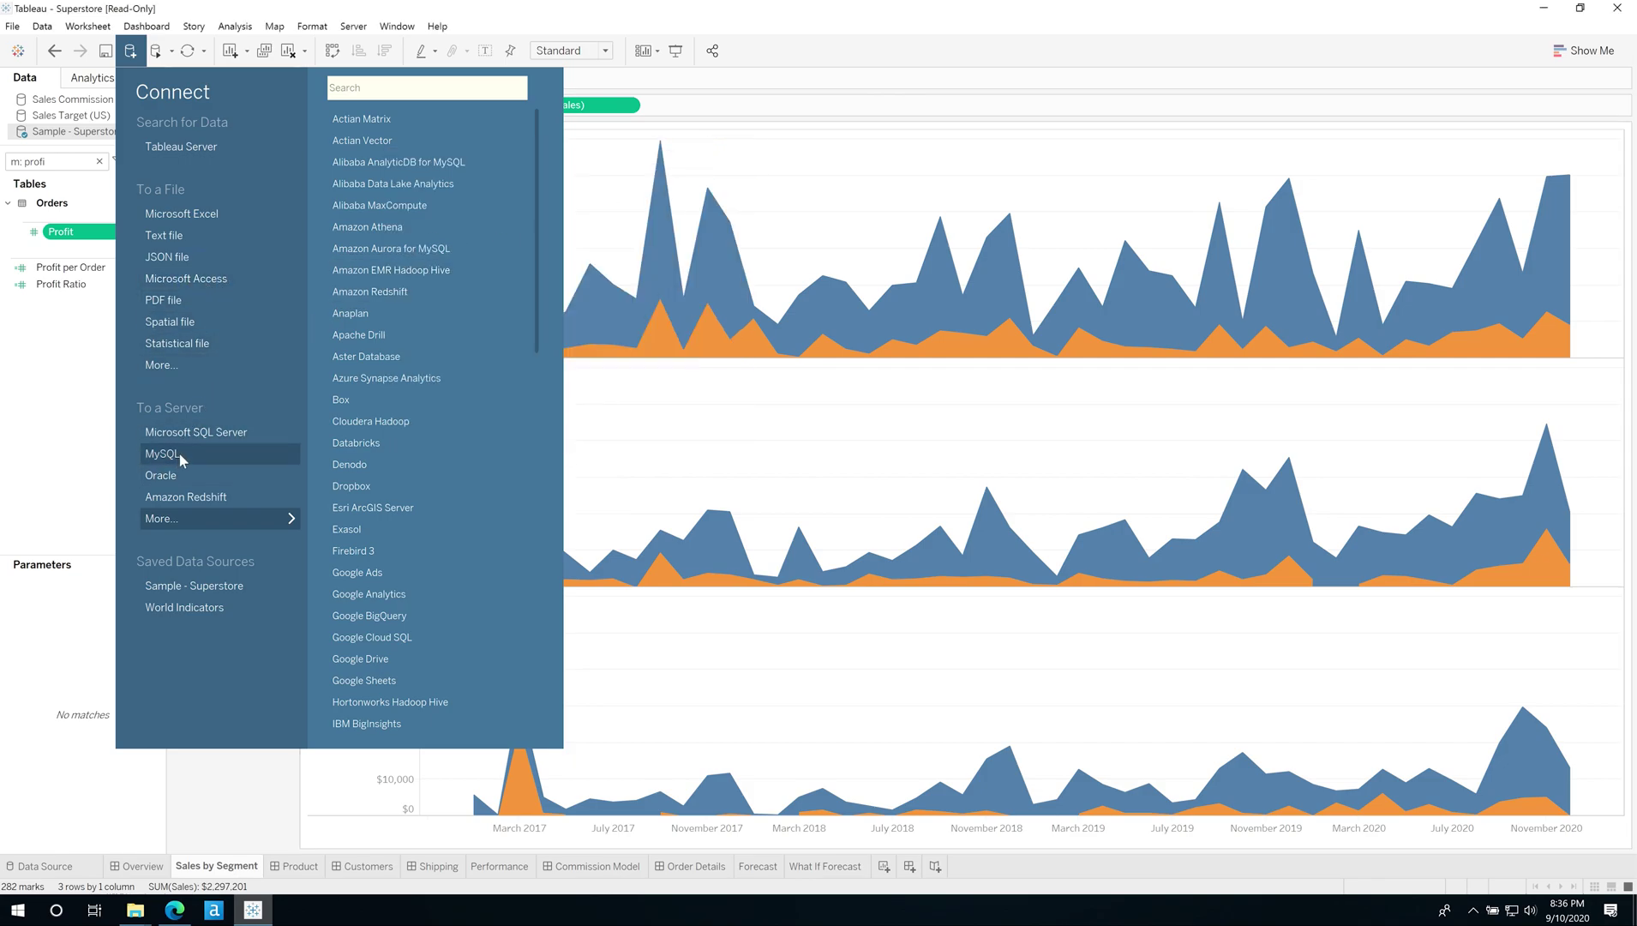
Browse the full server connector list, close the Connect pane, then reopen it with Ctrl+D
click(213, 513)
scroll(392, 419, down, 1)
scroll(426, 438, down, 13)
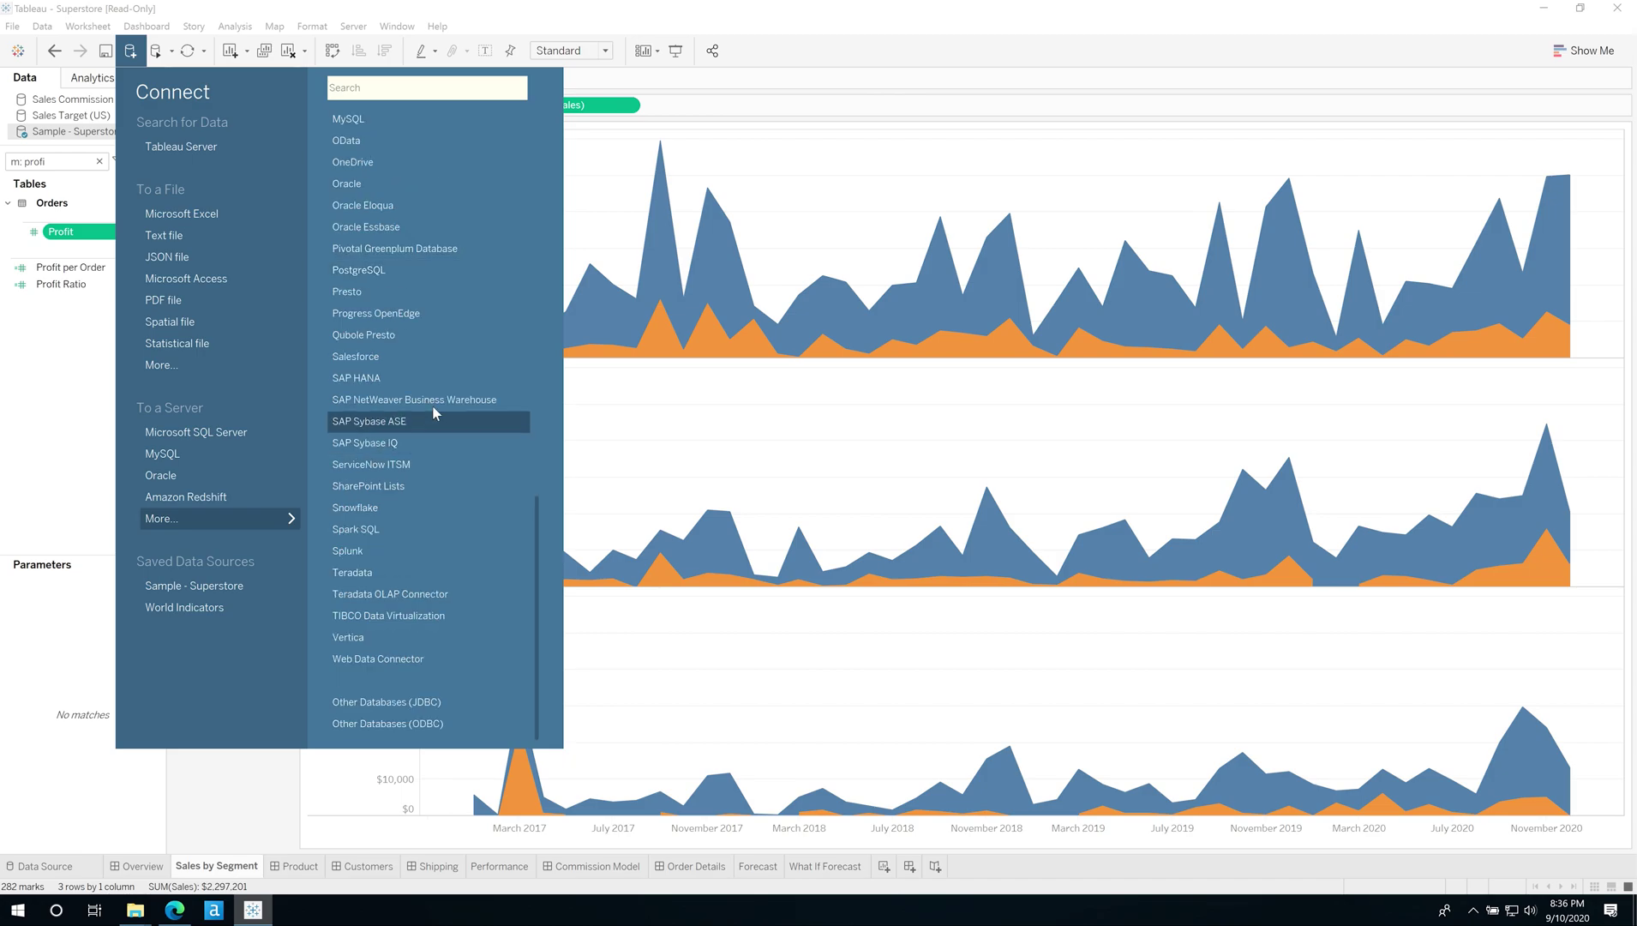
click(857, 128)
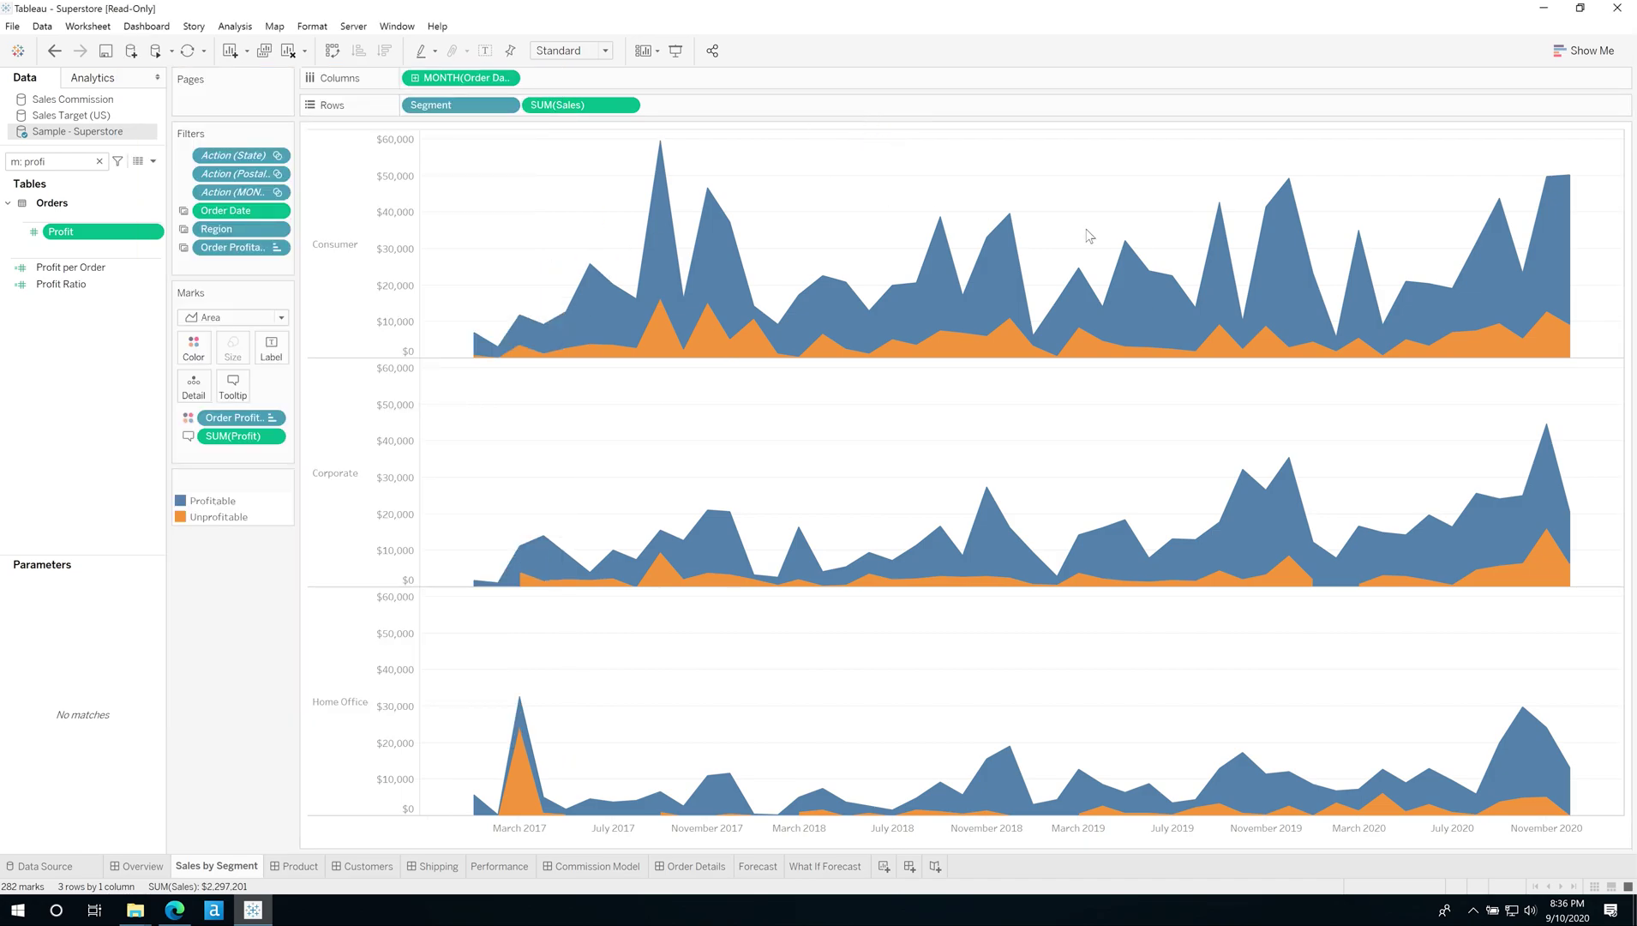
key(ctrl+d)
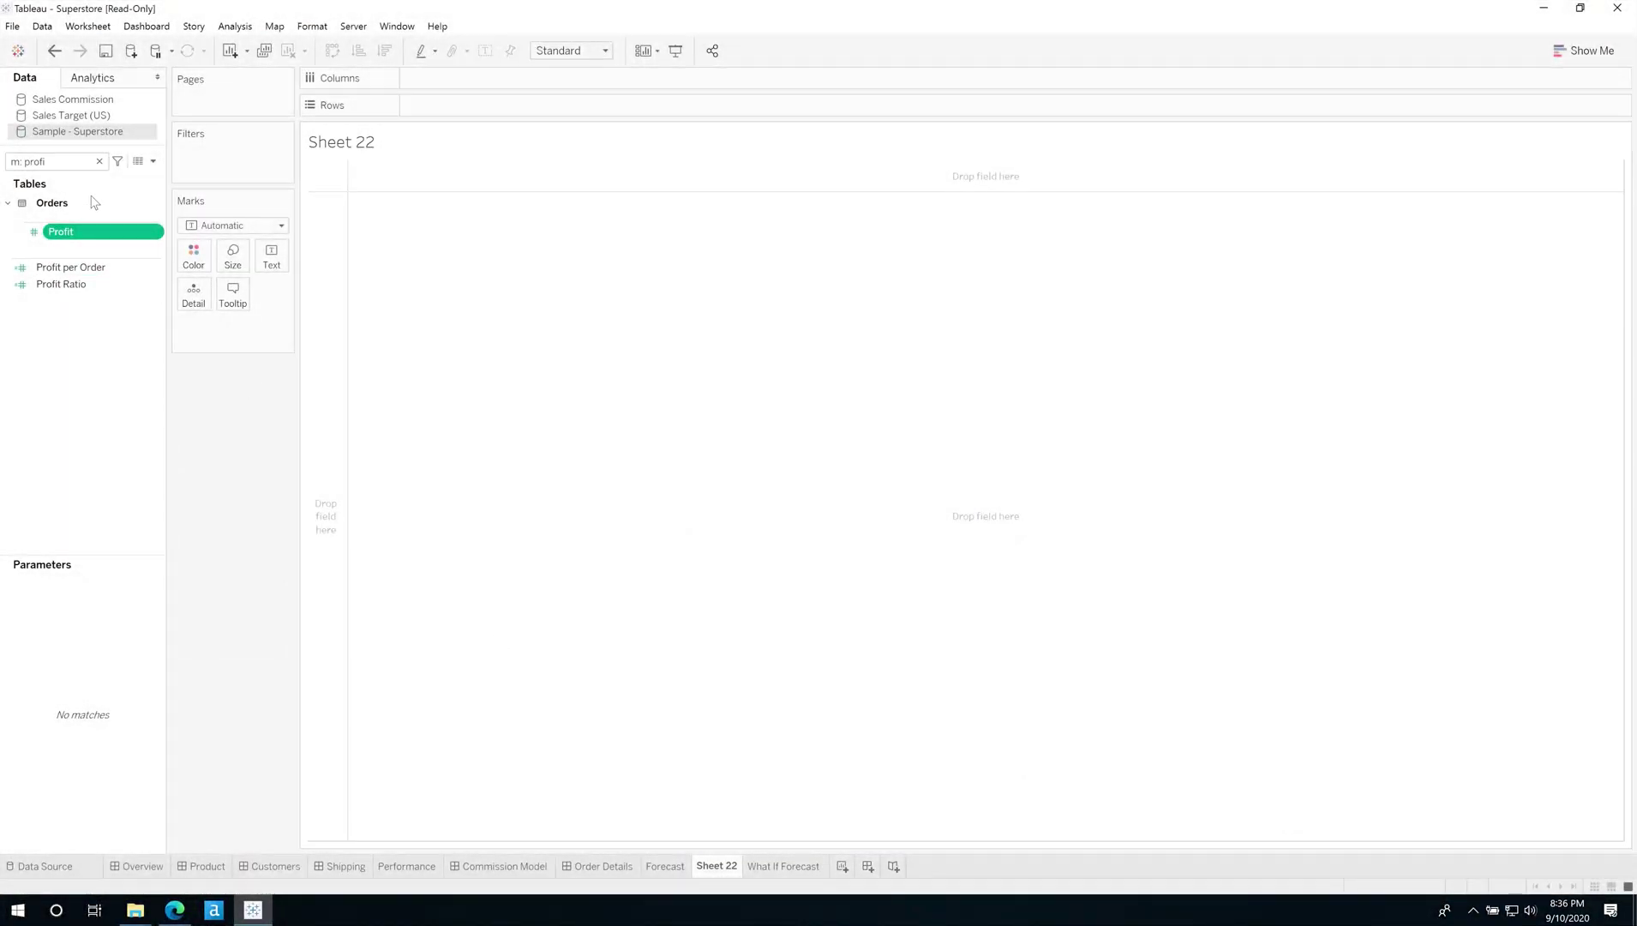
Chart SUM(Sales) by Category as horizontal bars on Sheet 22, then select the Sub-Category field
click(99, 162)
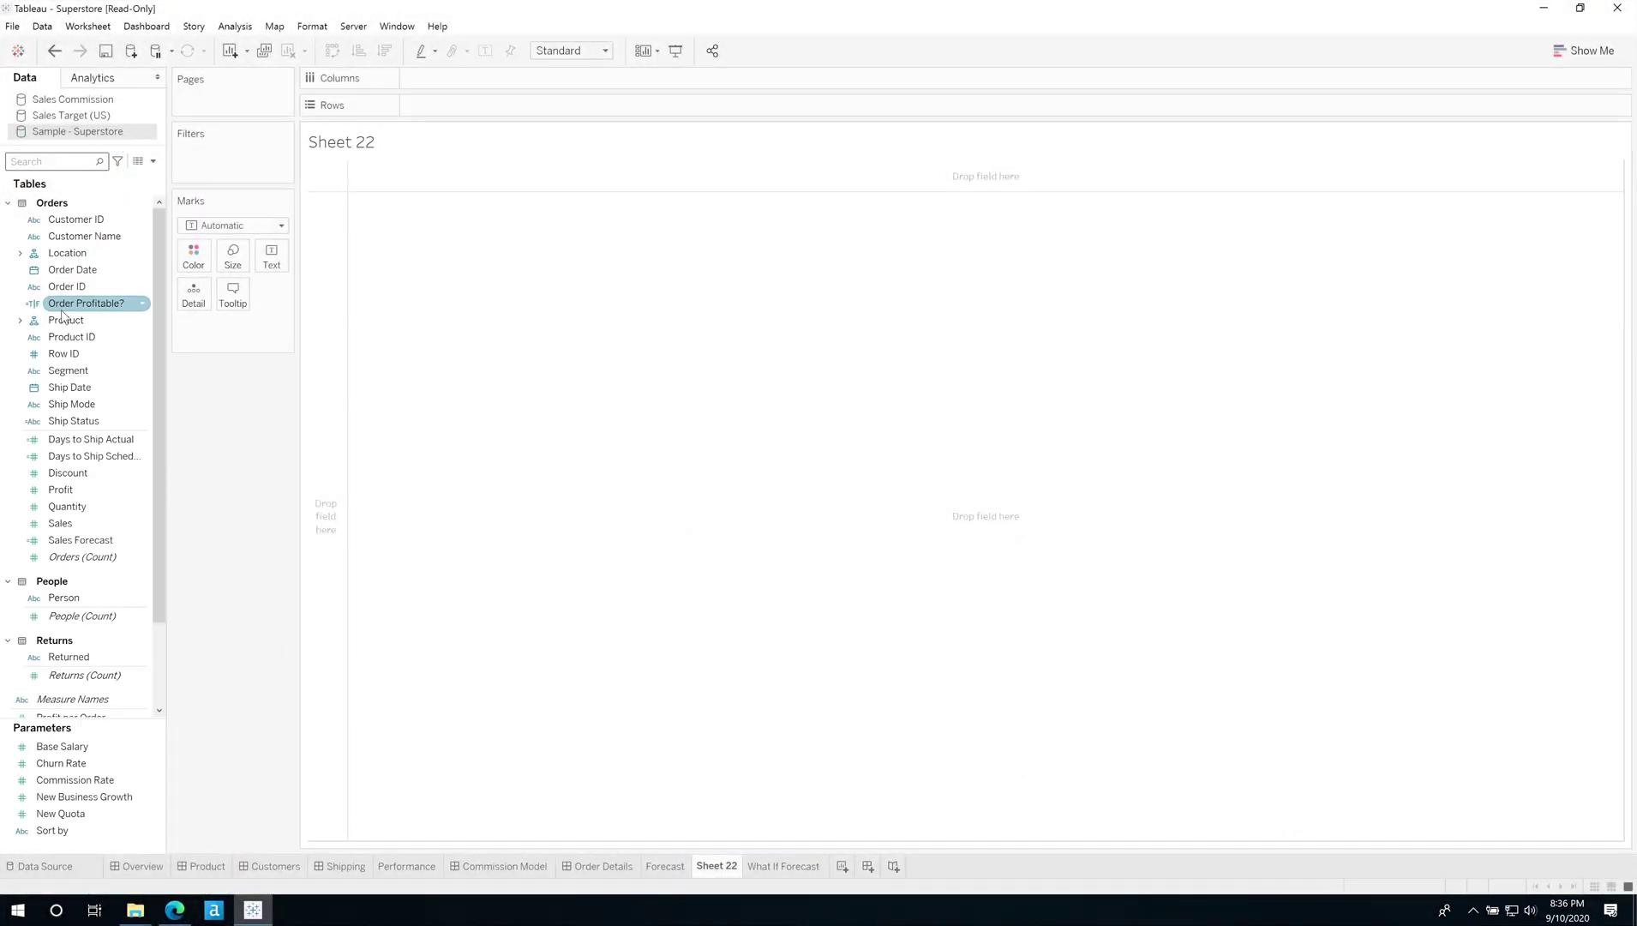
drag(60, 523, 438, 110)
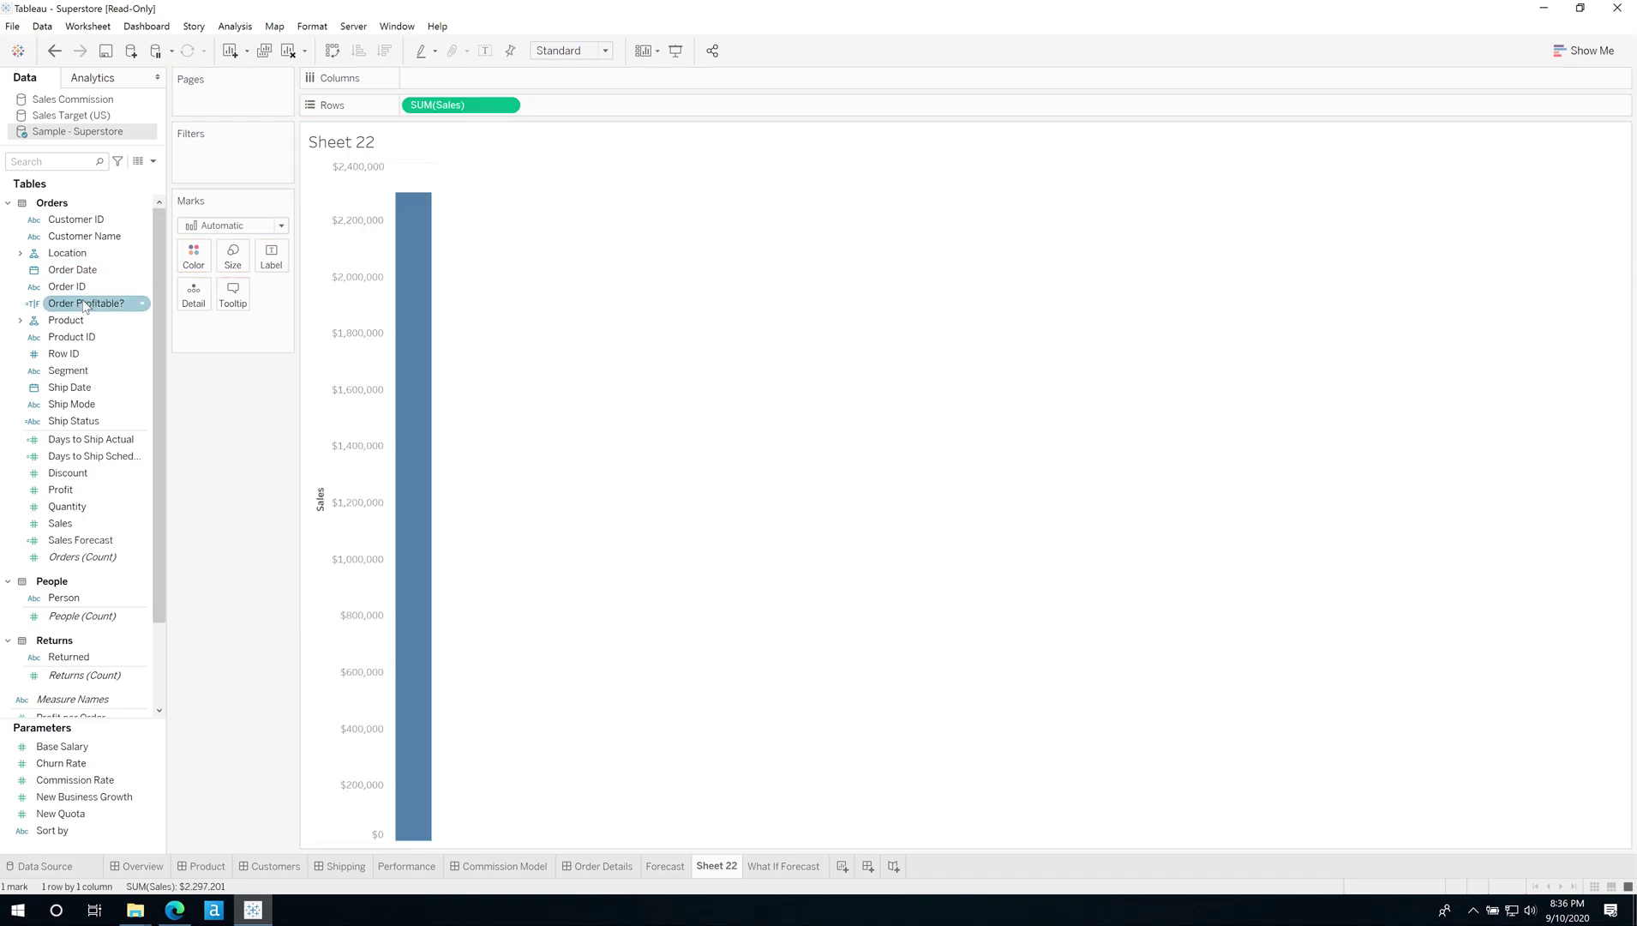
click(20, 321)
drag(80, 337, 454, 86)
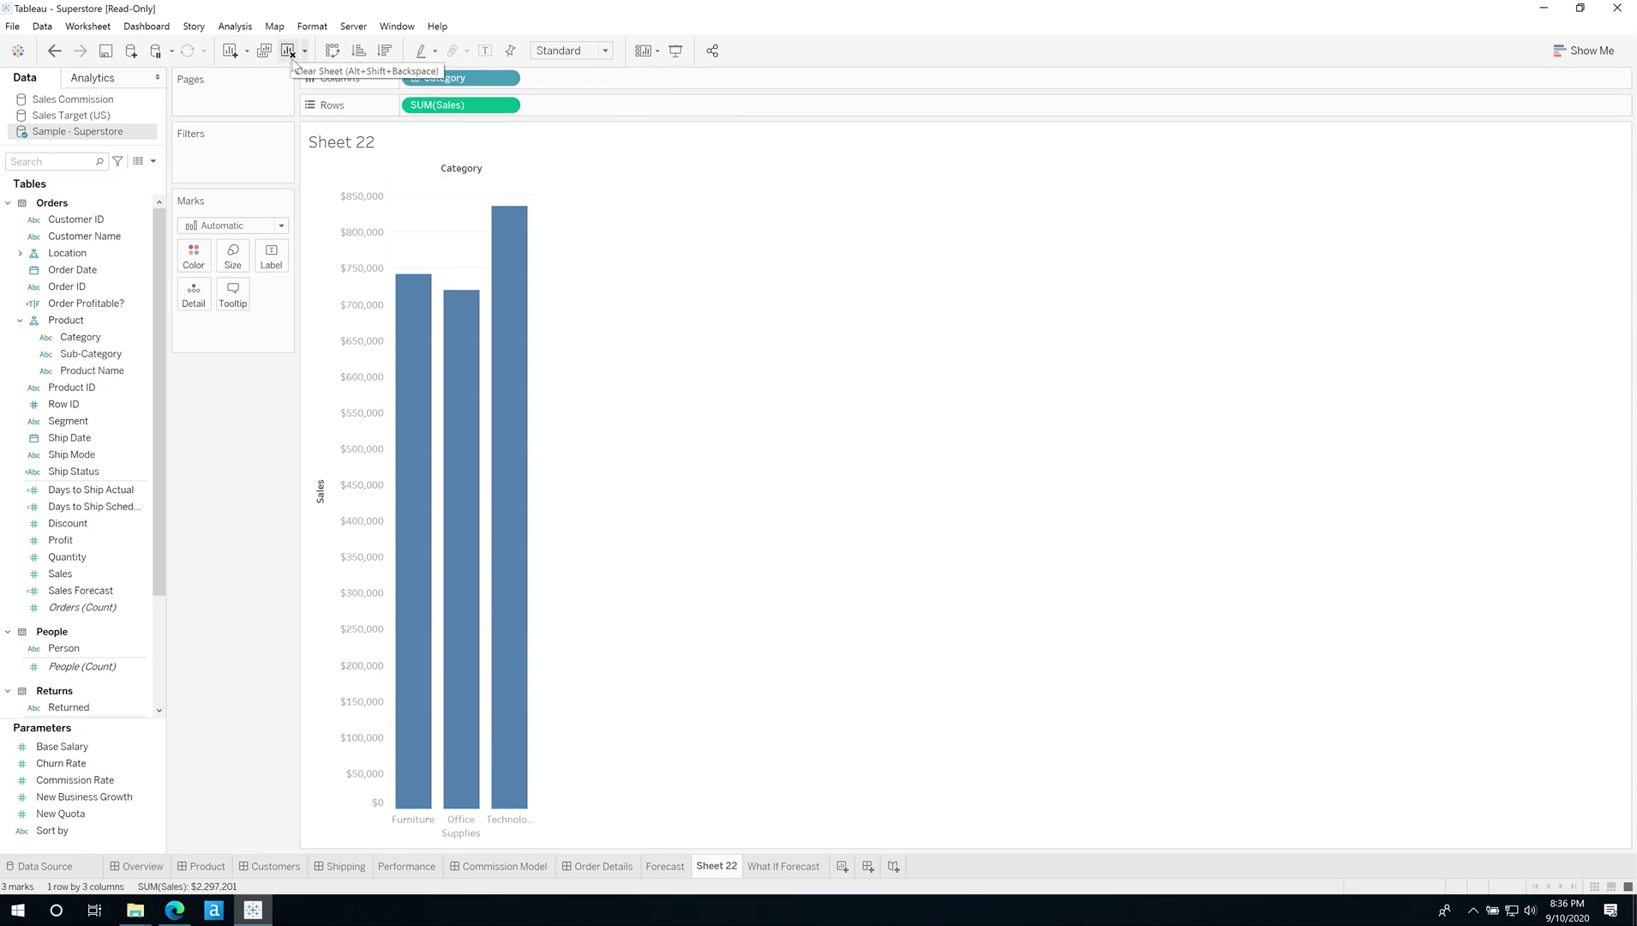
click(333, 51)
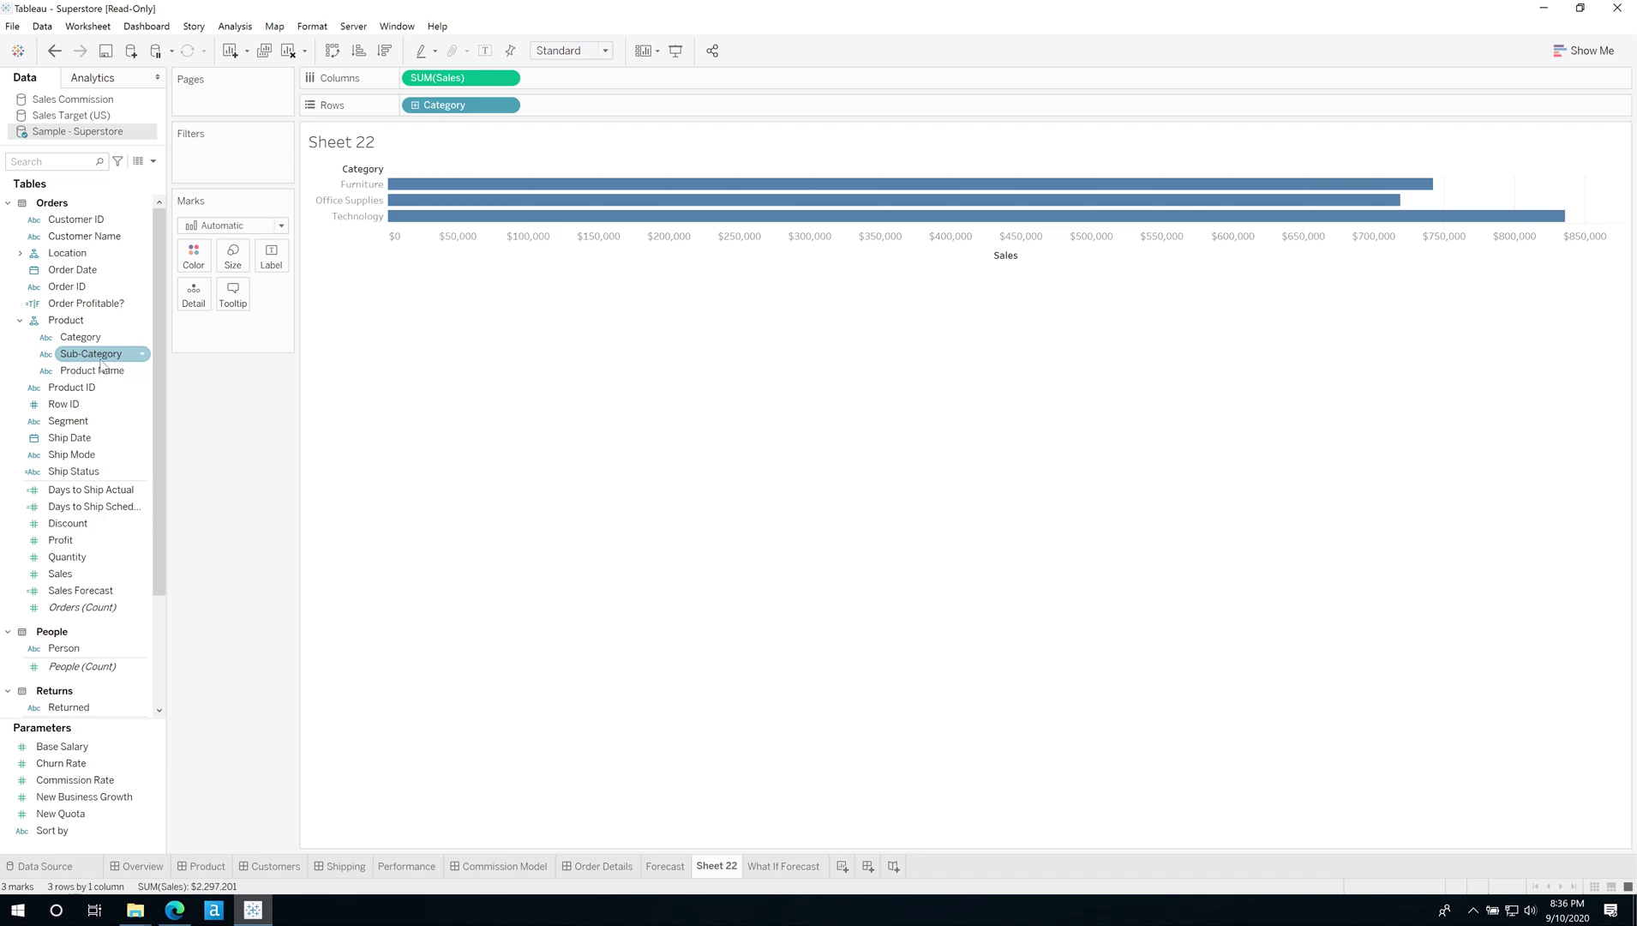
click(101, 362)
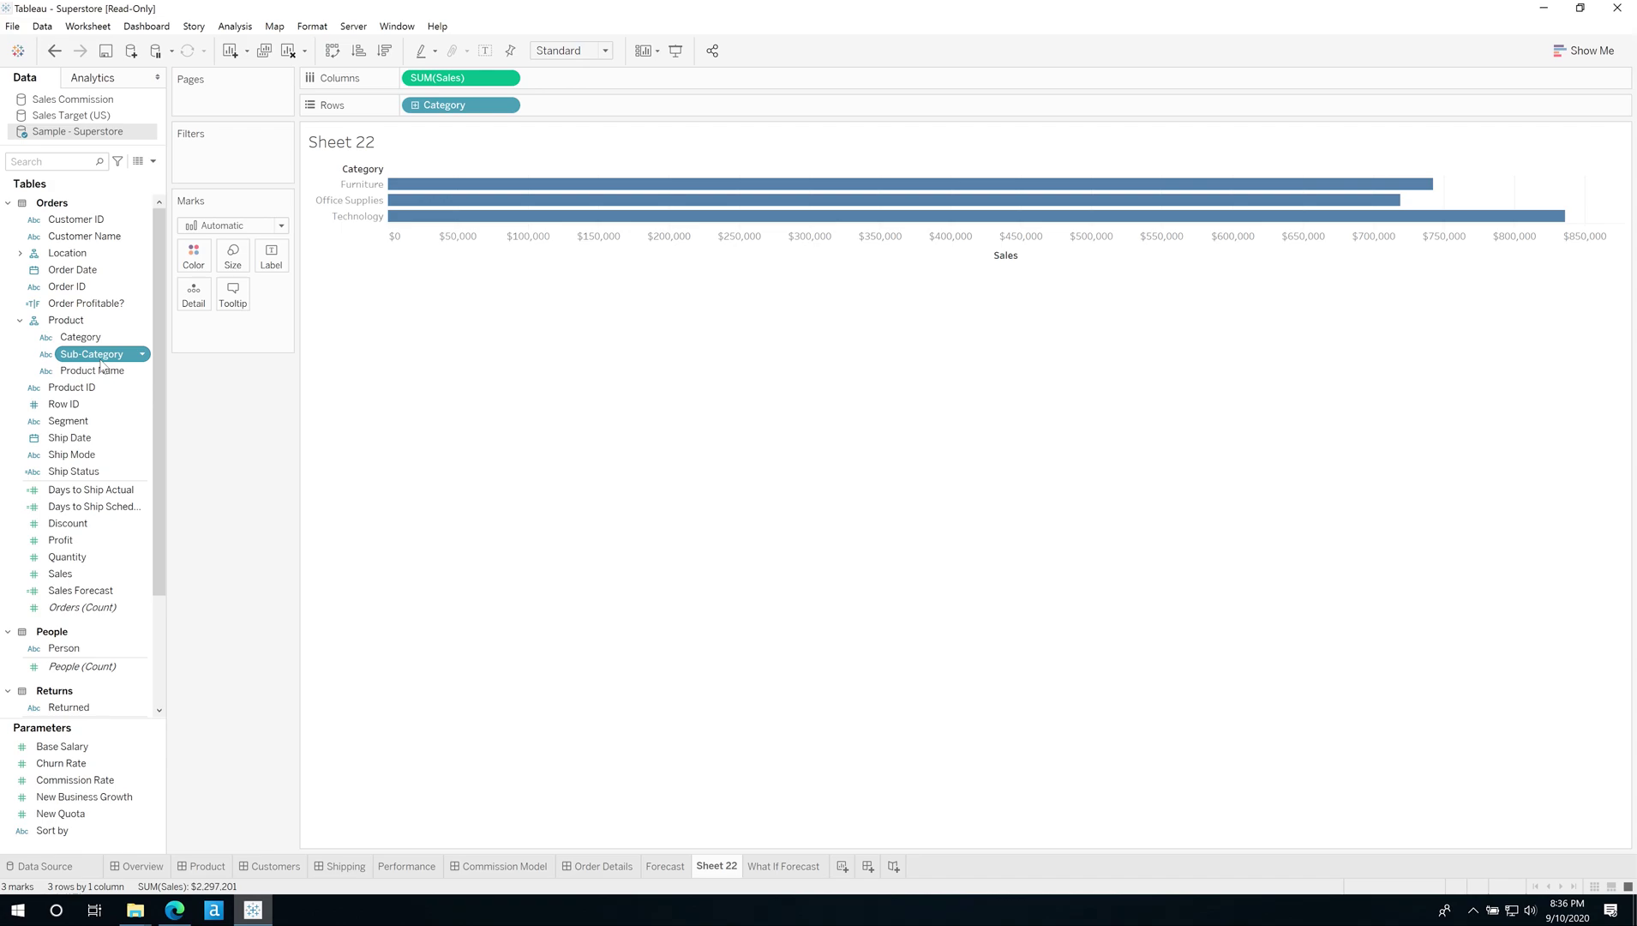
Put the selected Sub-Category on Color with Alt+Shift+O
key(alt+shift+o)
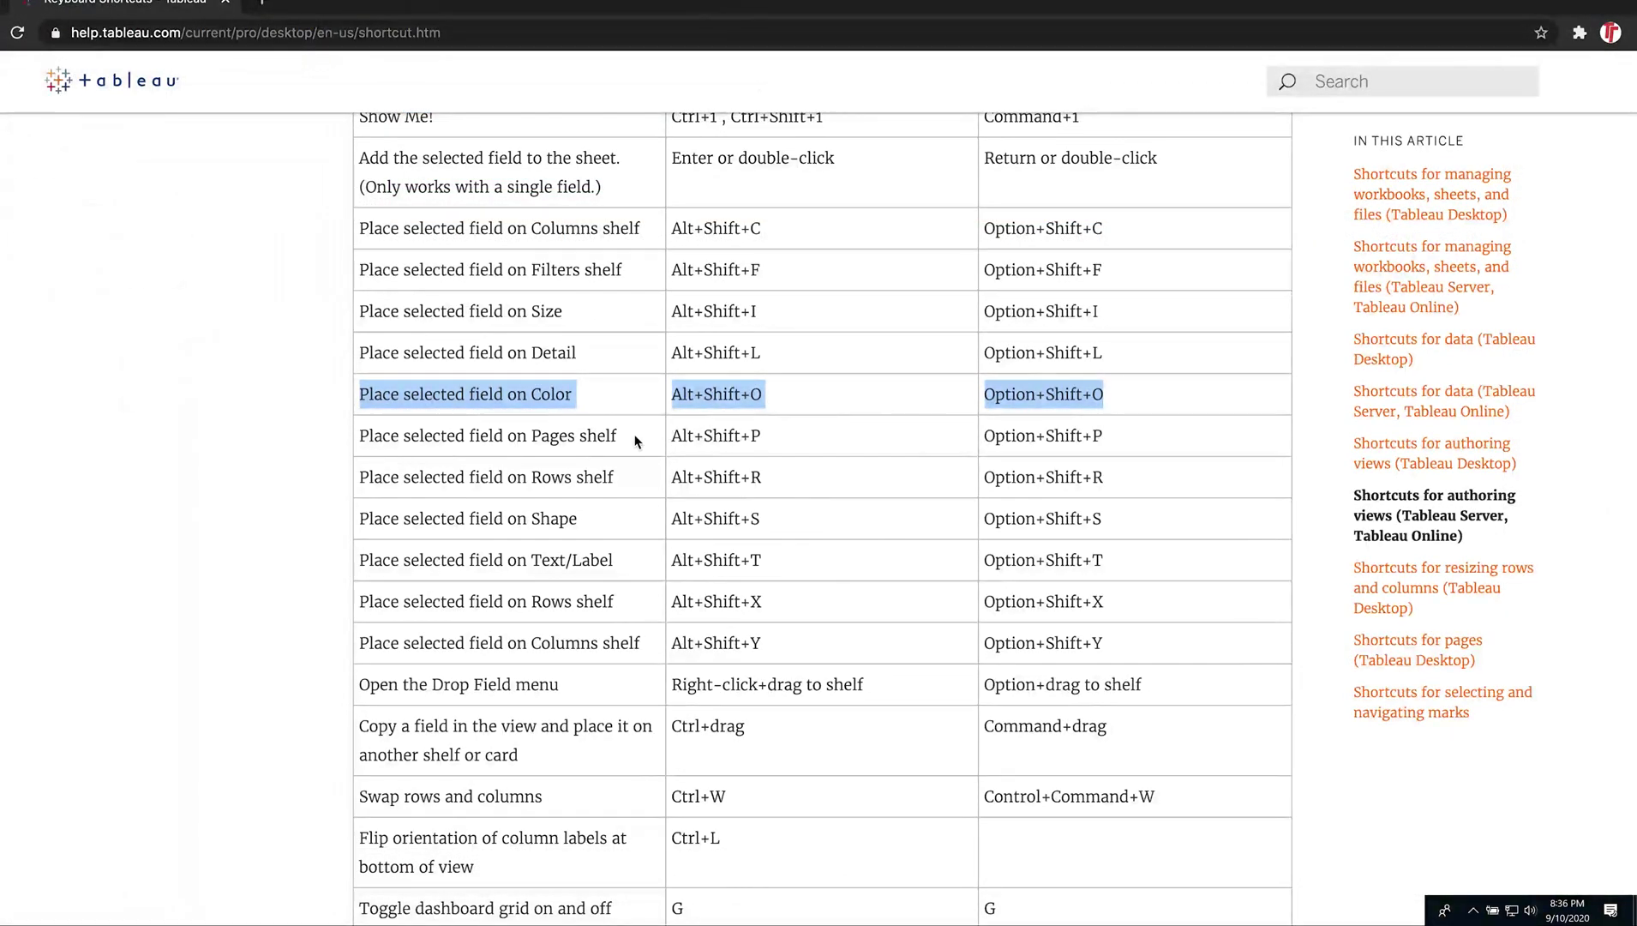
Clear the highlighted row on the Tableau keyboard shortcuts help page
click(511, 424)
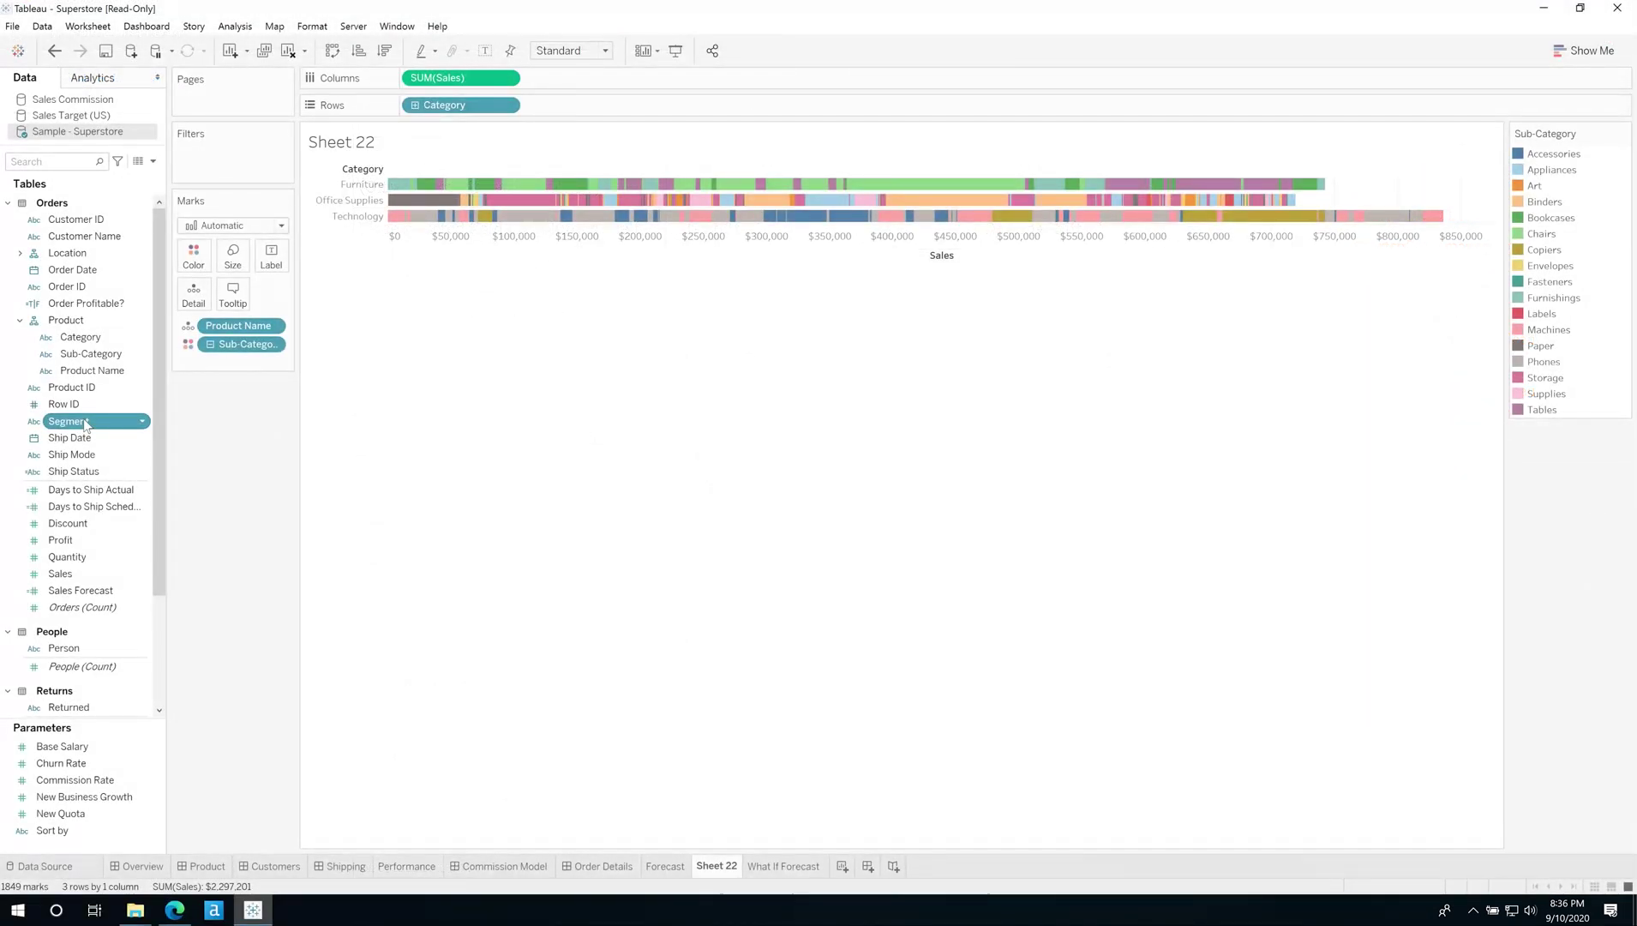
Filter Segment with Alt+Shift+F, keeping only the Consumer value
key(alt+shift+f)
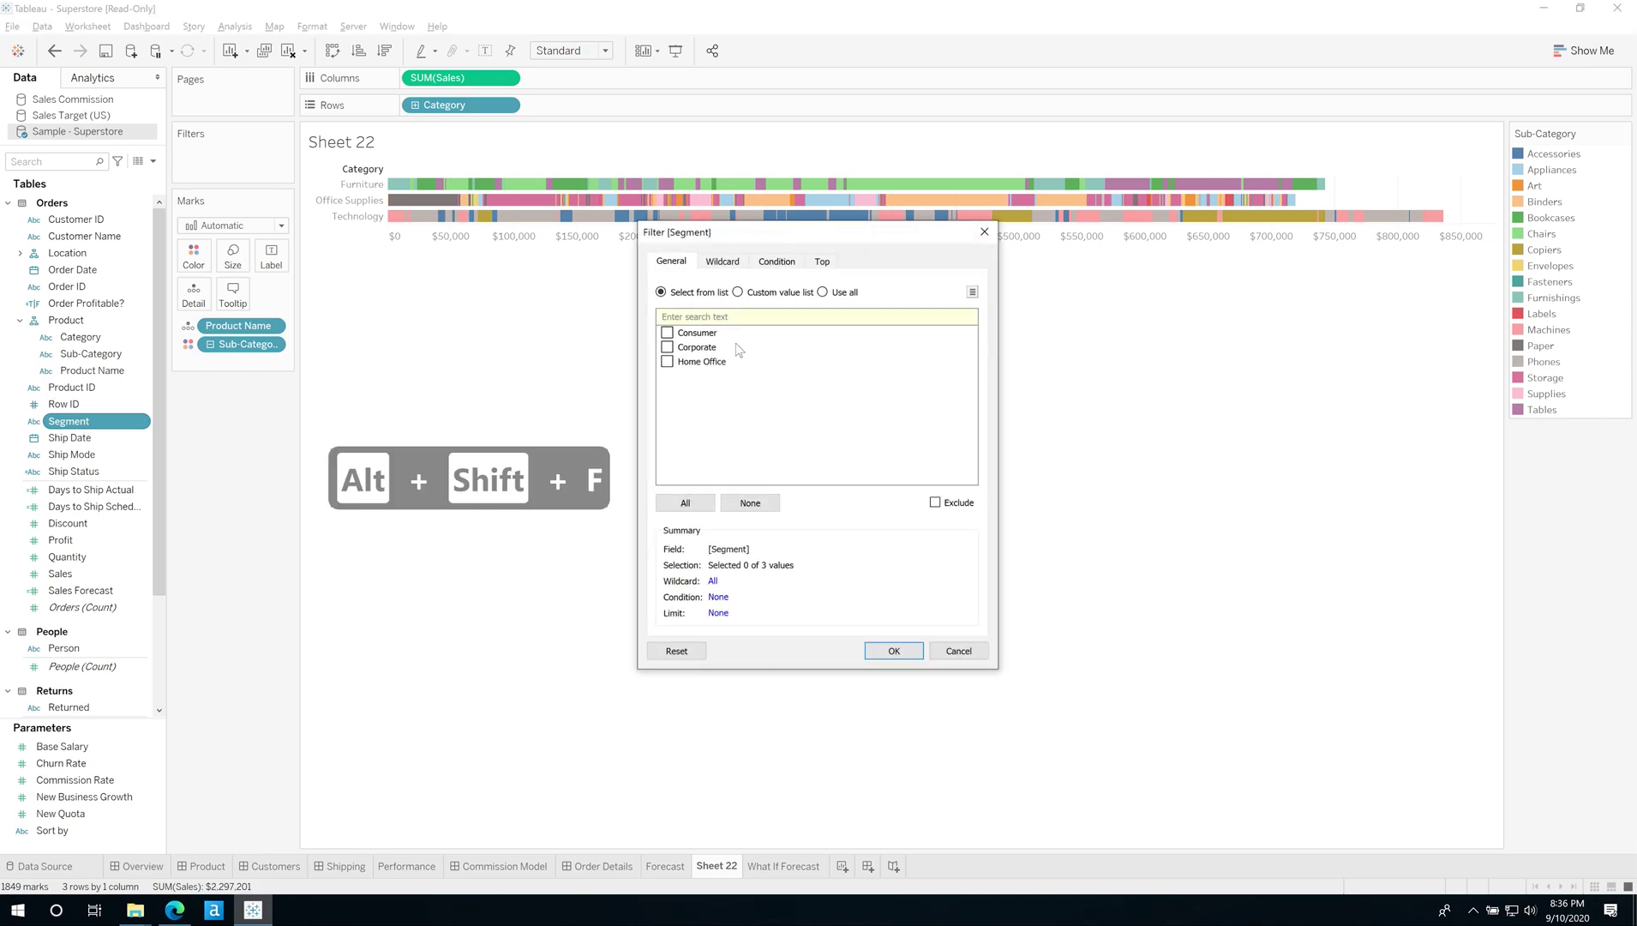
click(693, 334)
click(667, 334)
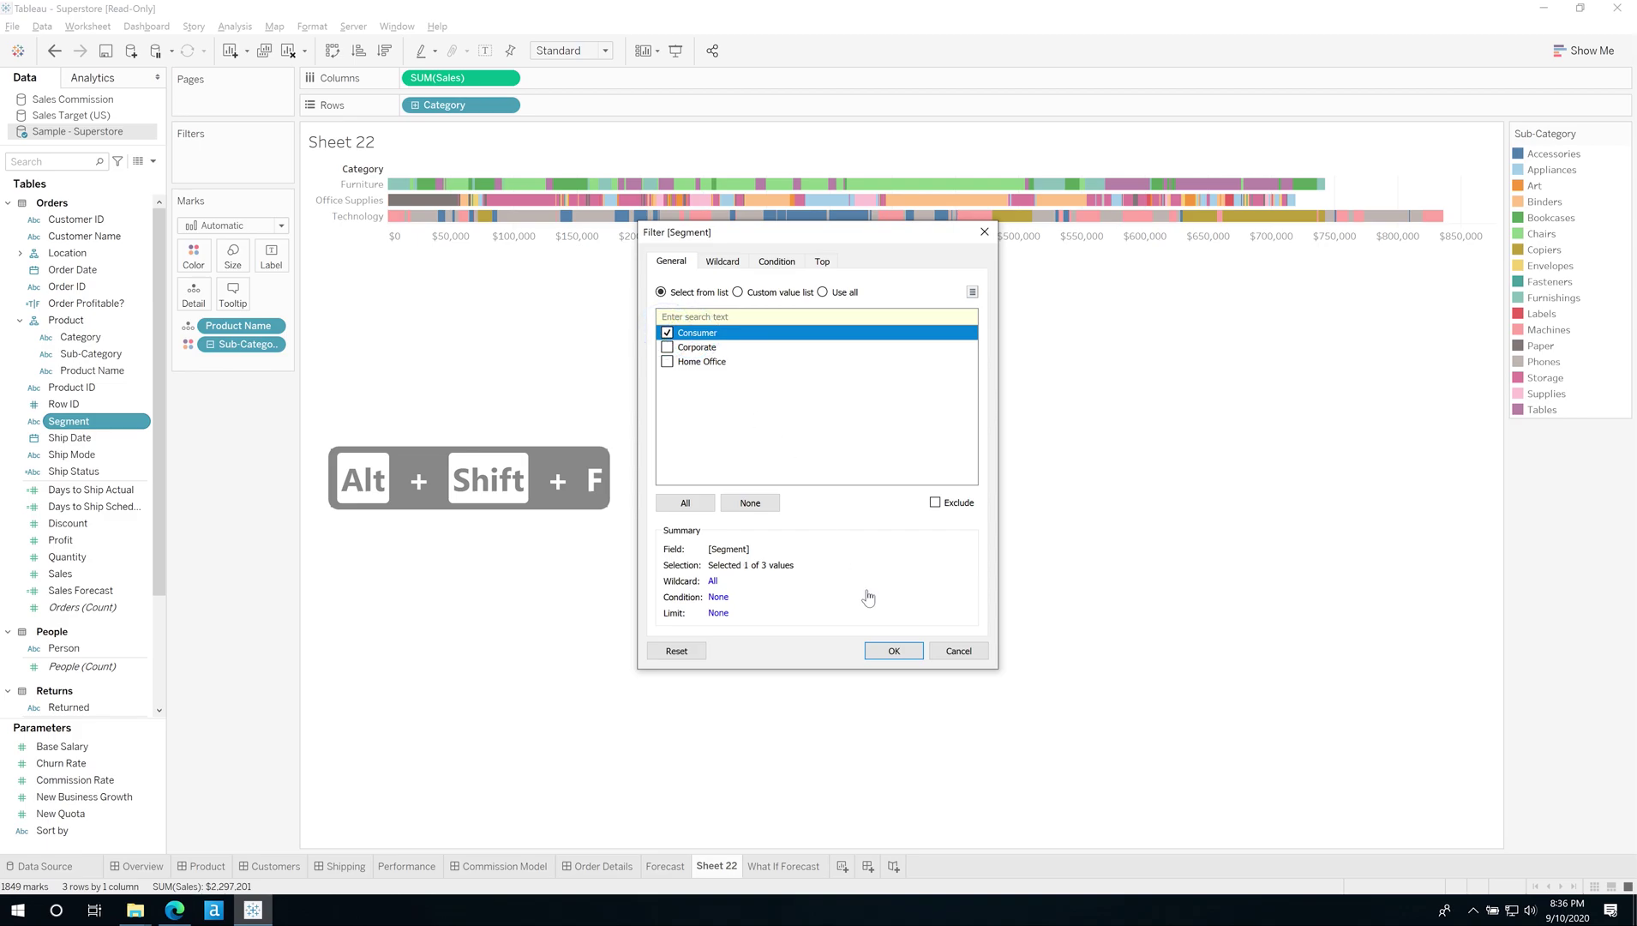
click(897, 652)
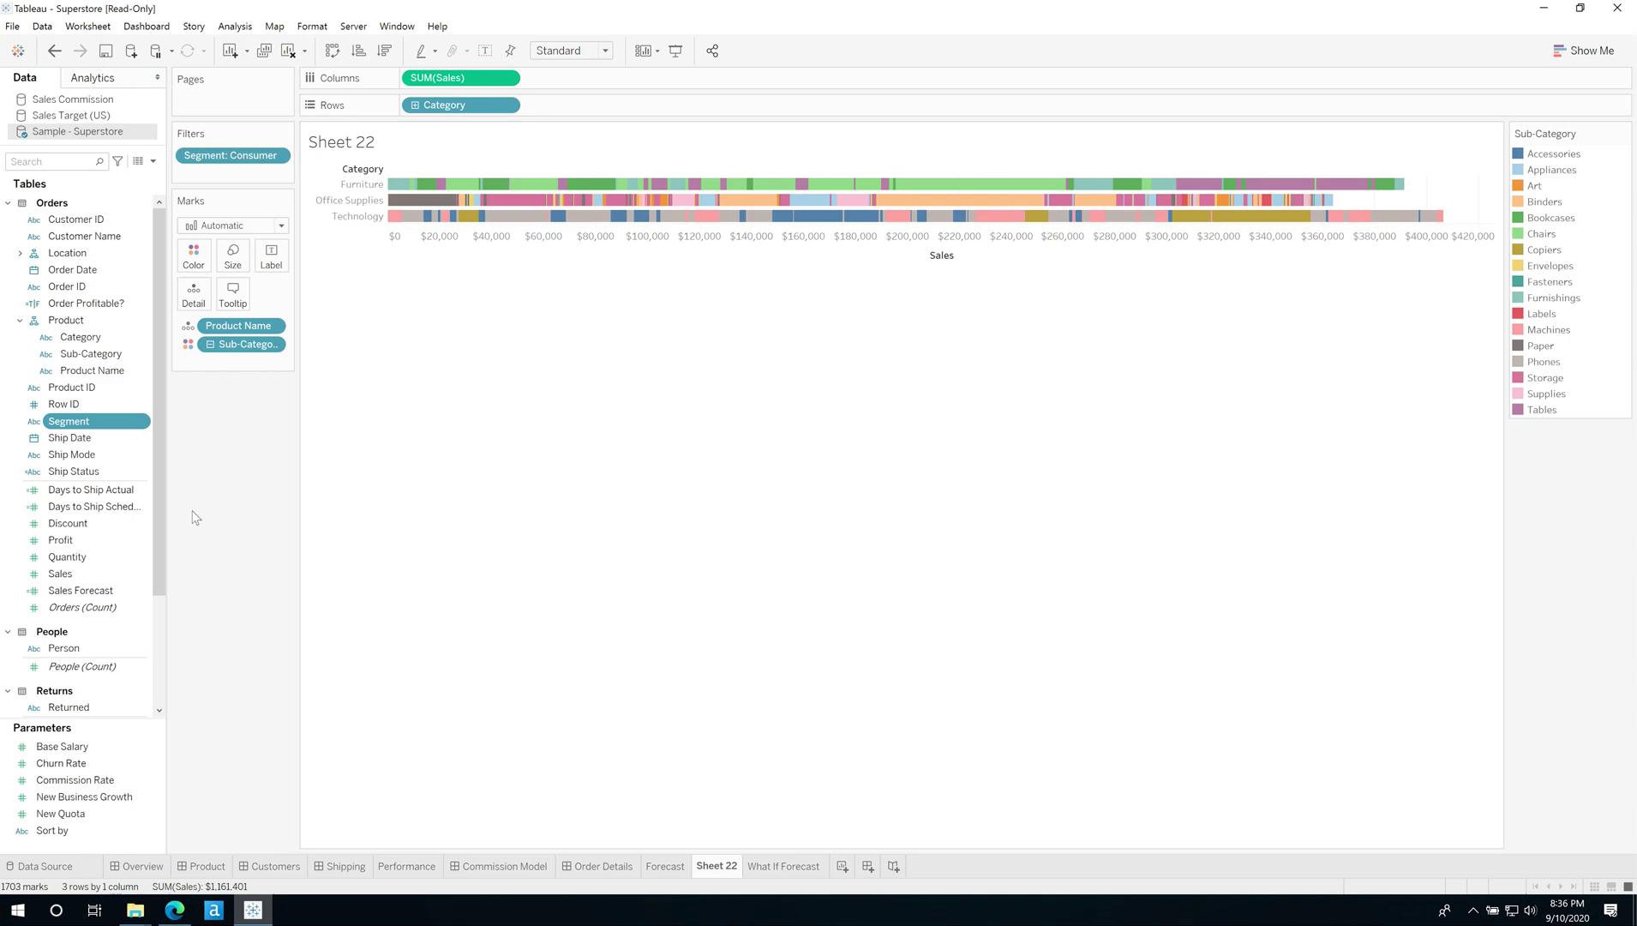
click(79, 542)
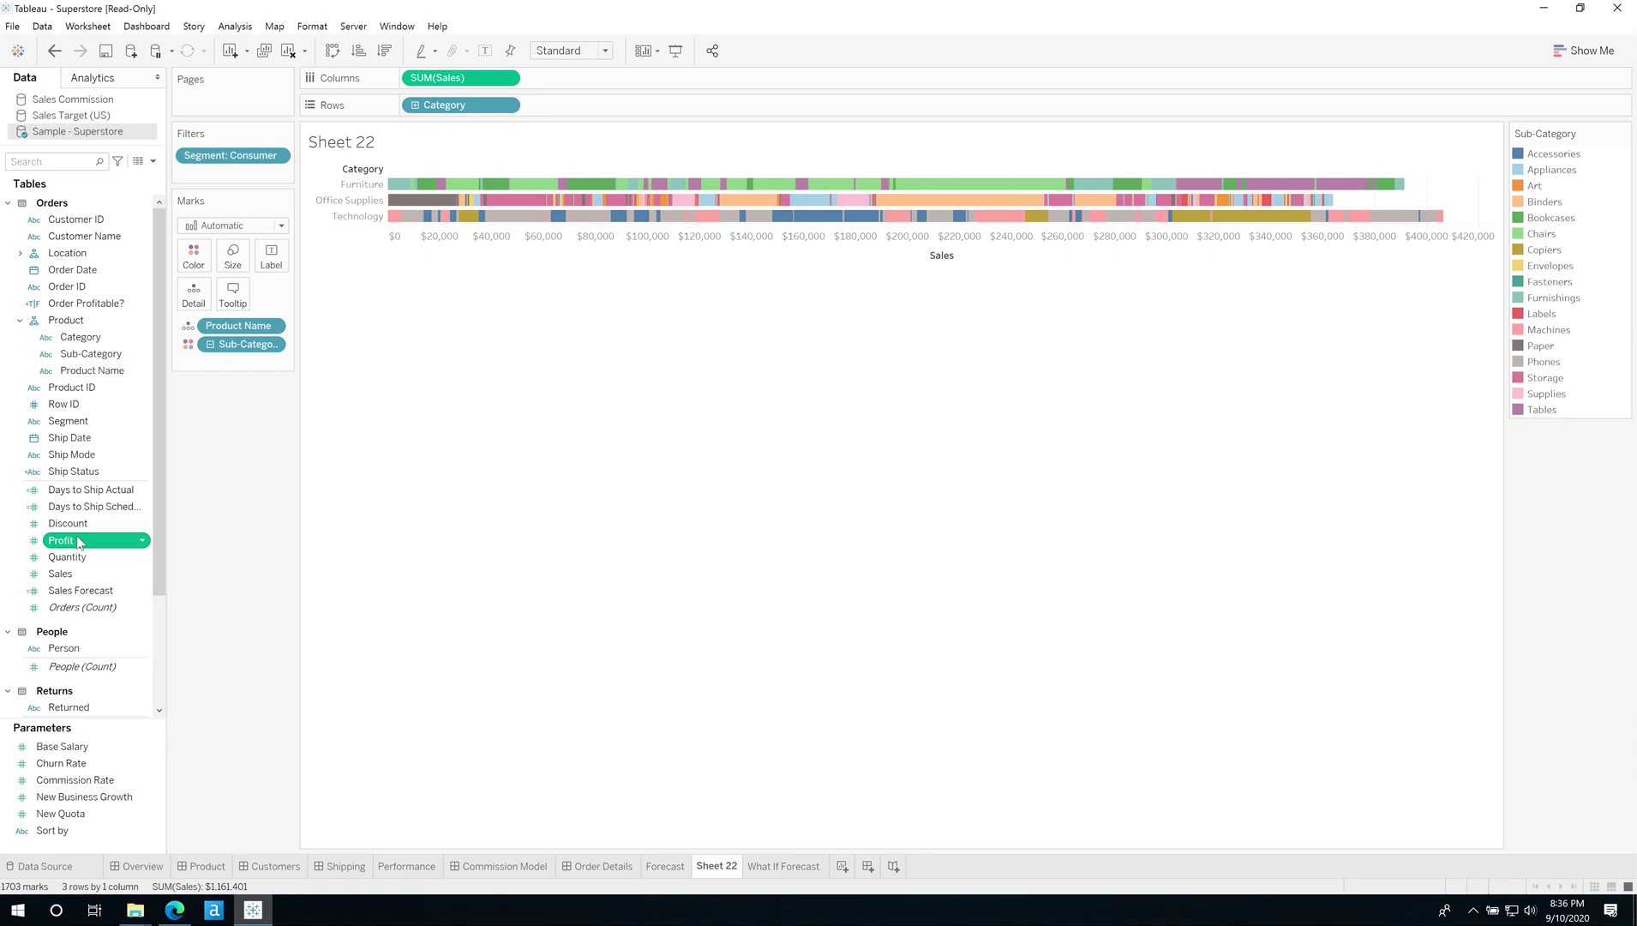
key(alt+shift+y)
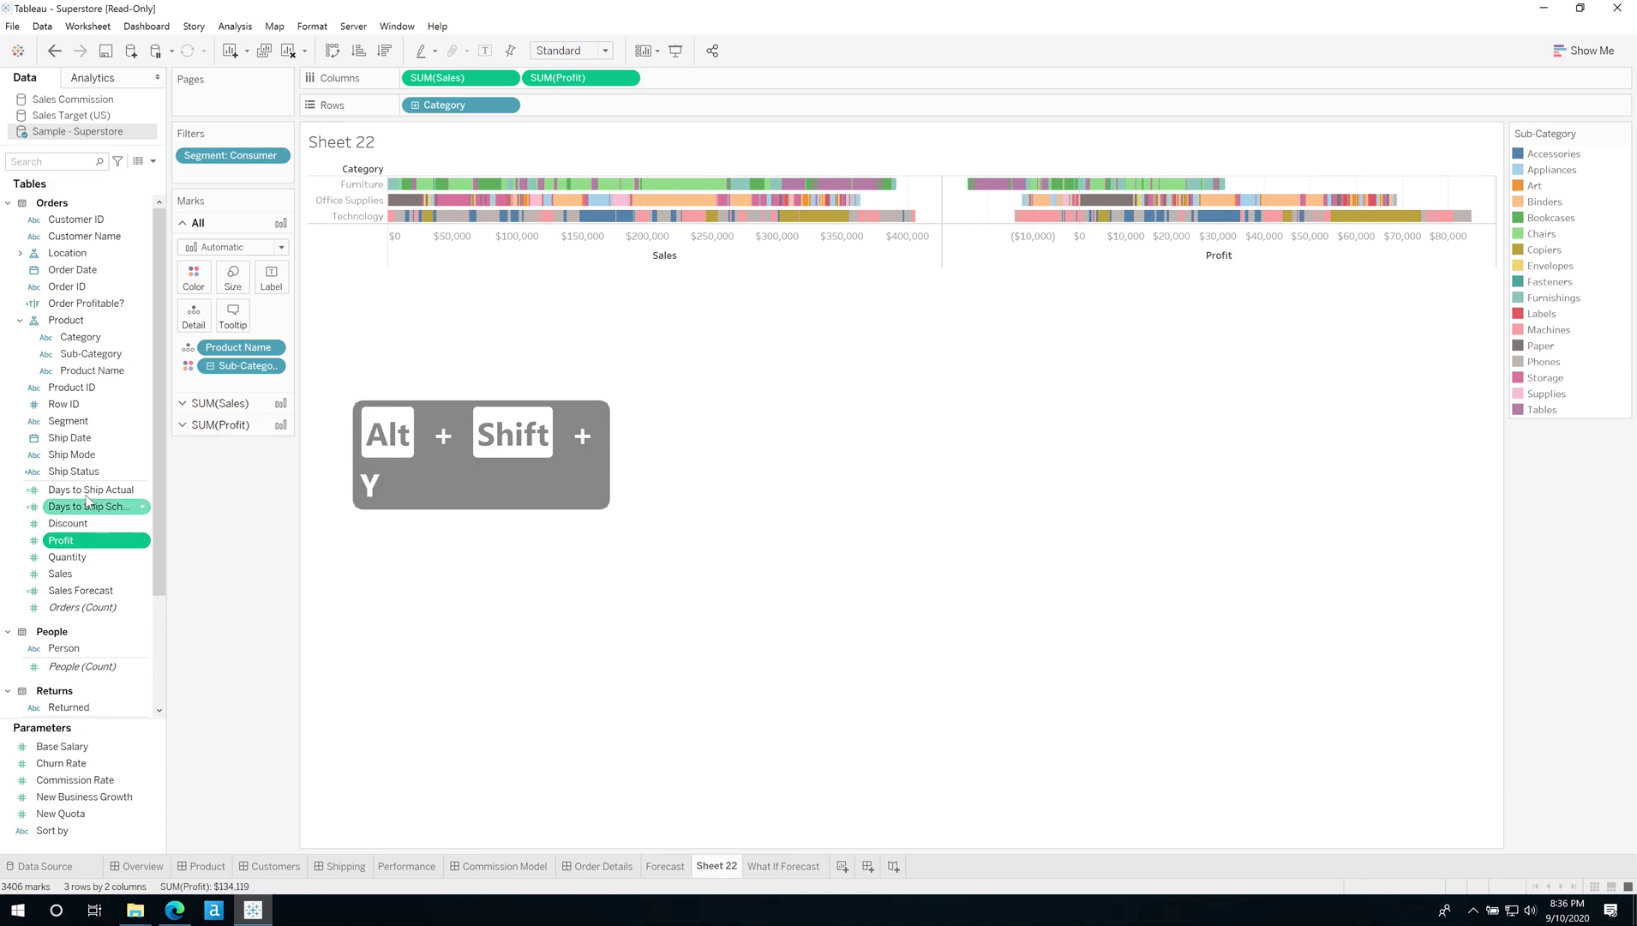
click(85, 429)
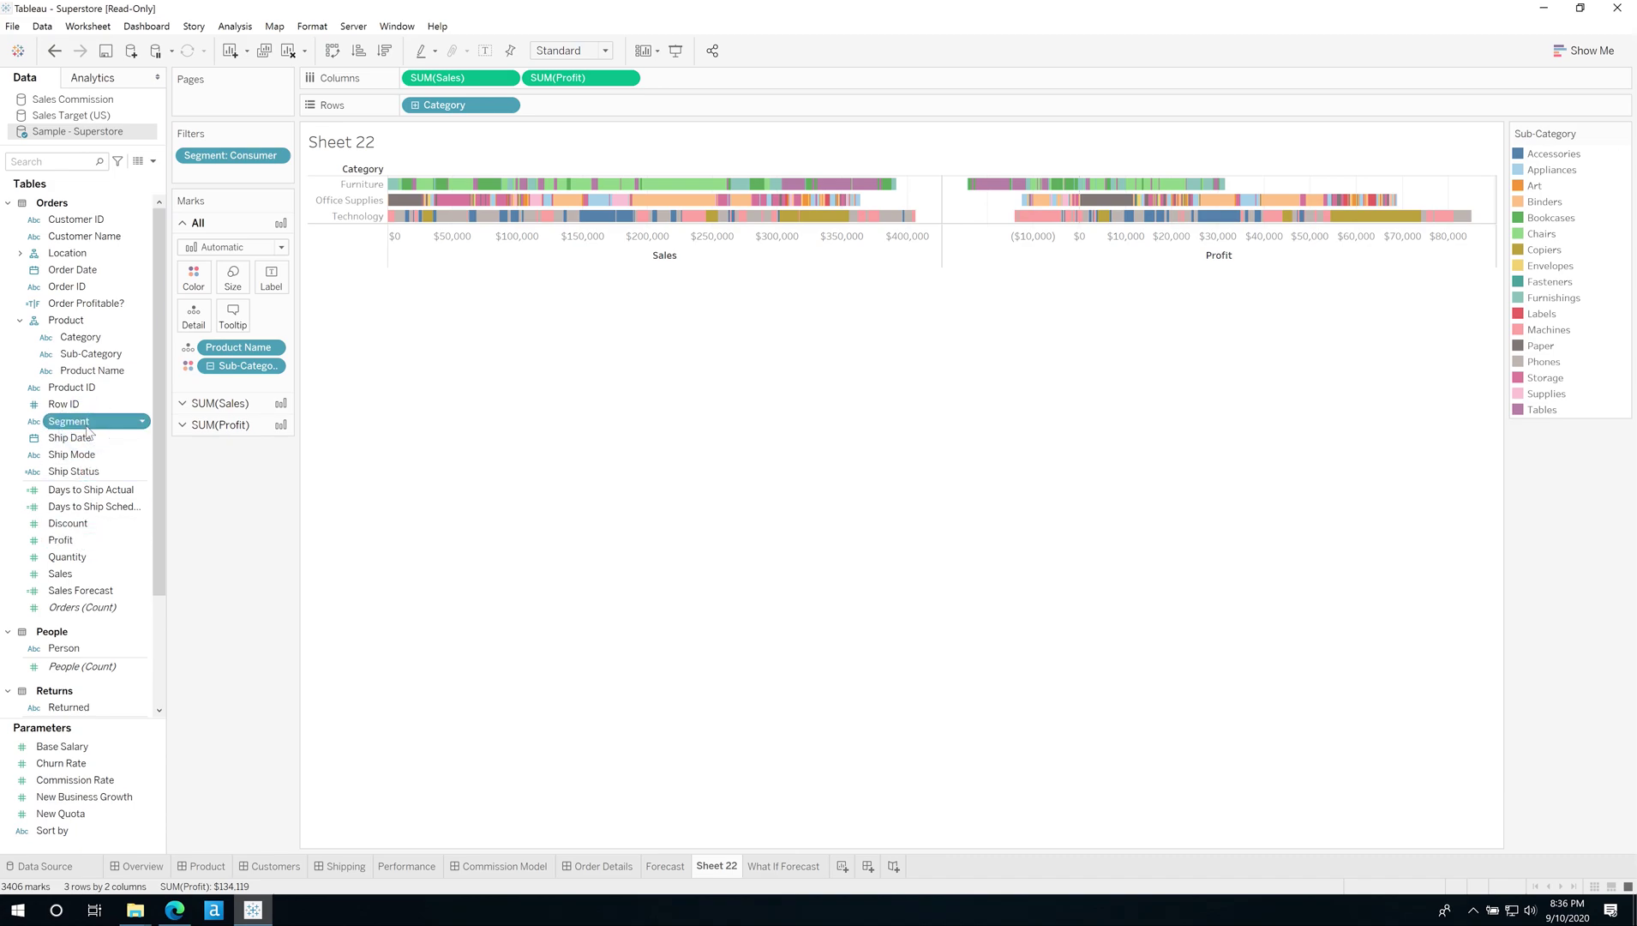
key(alt+shift+x)
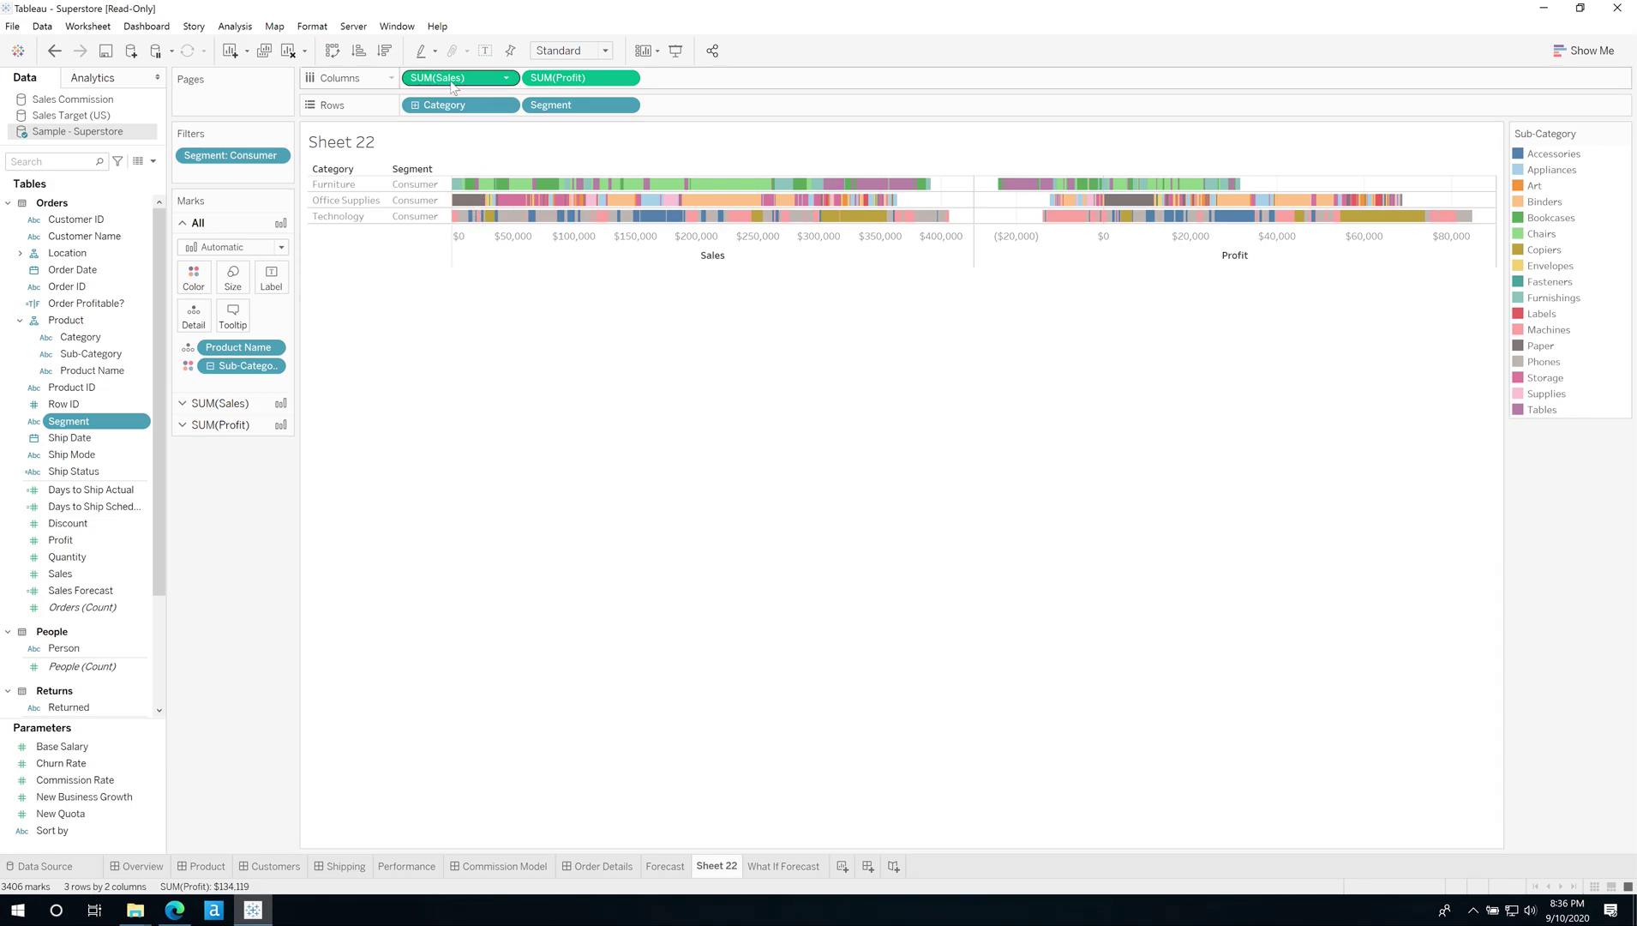
drag(613, 83, 227, 523)
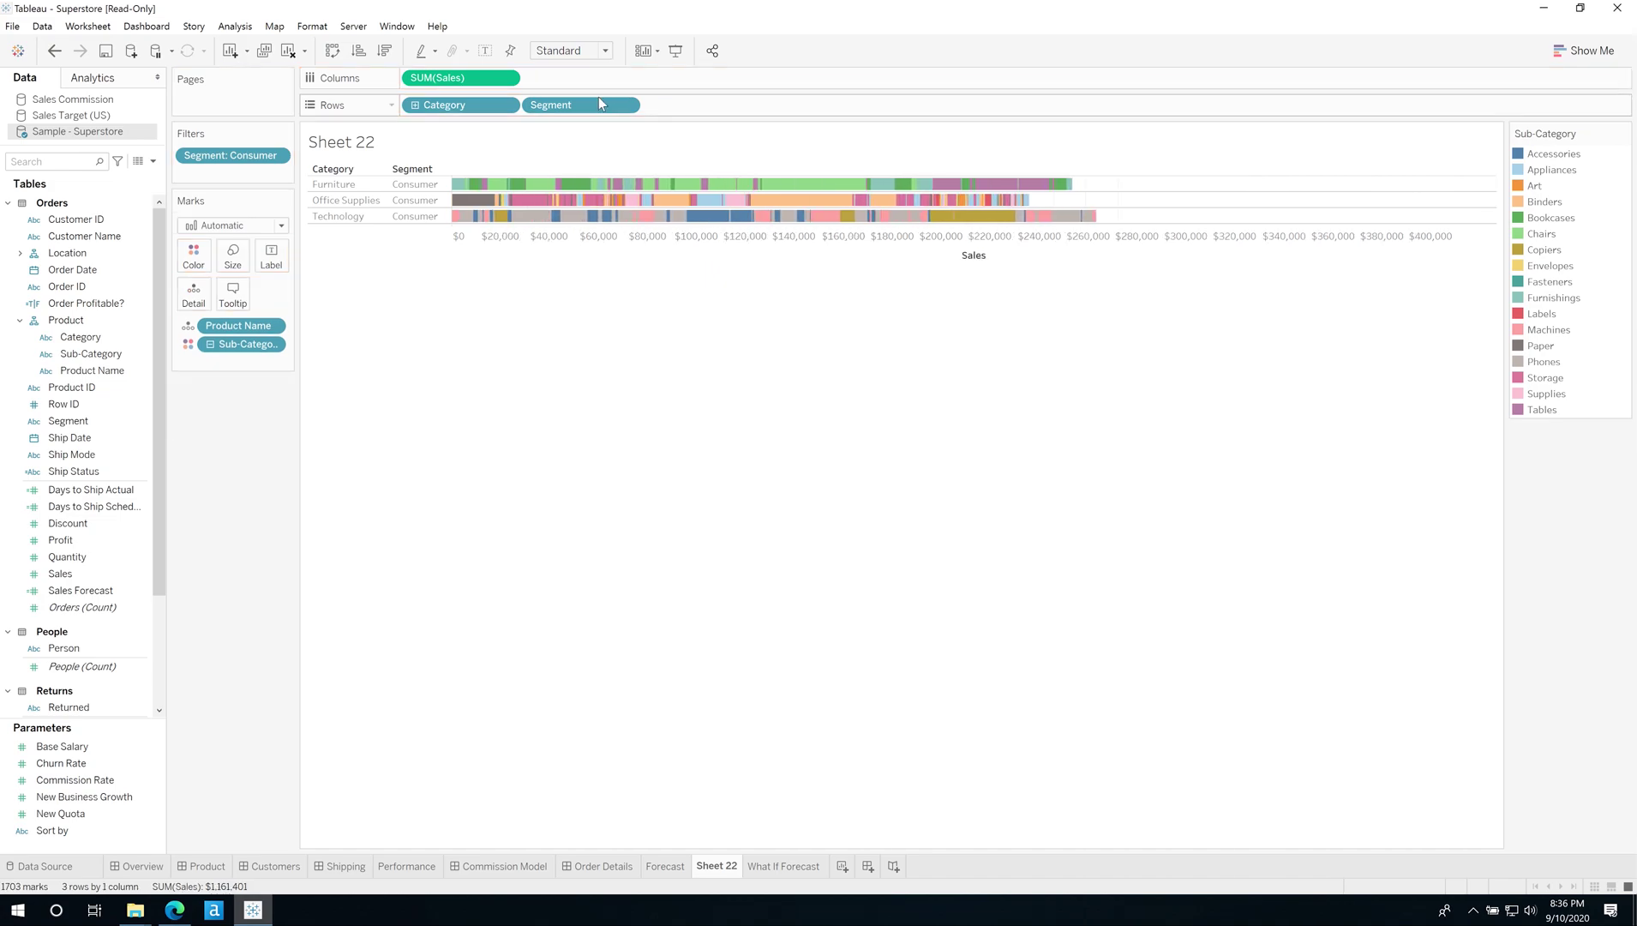
drag(598, 103, 248, 549)
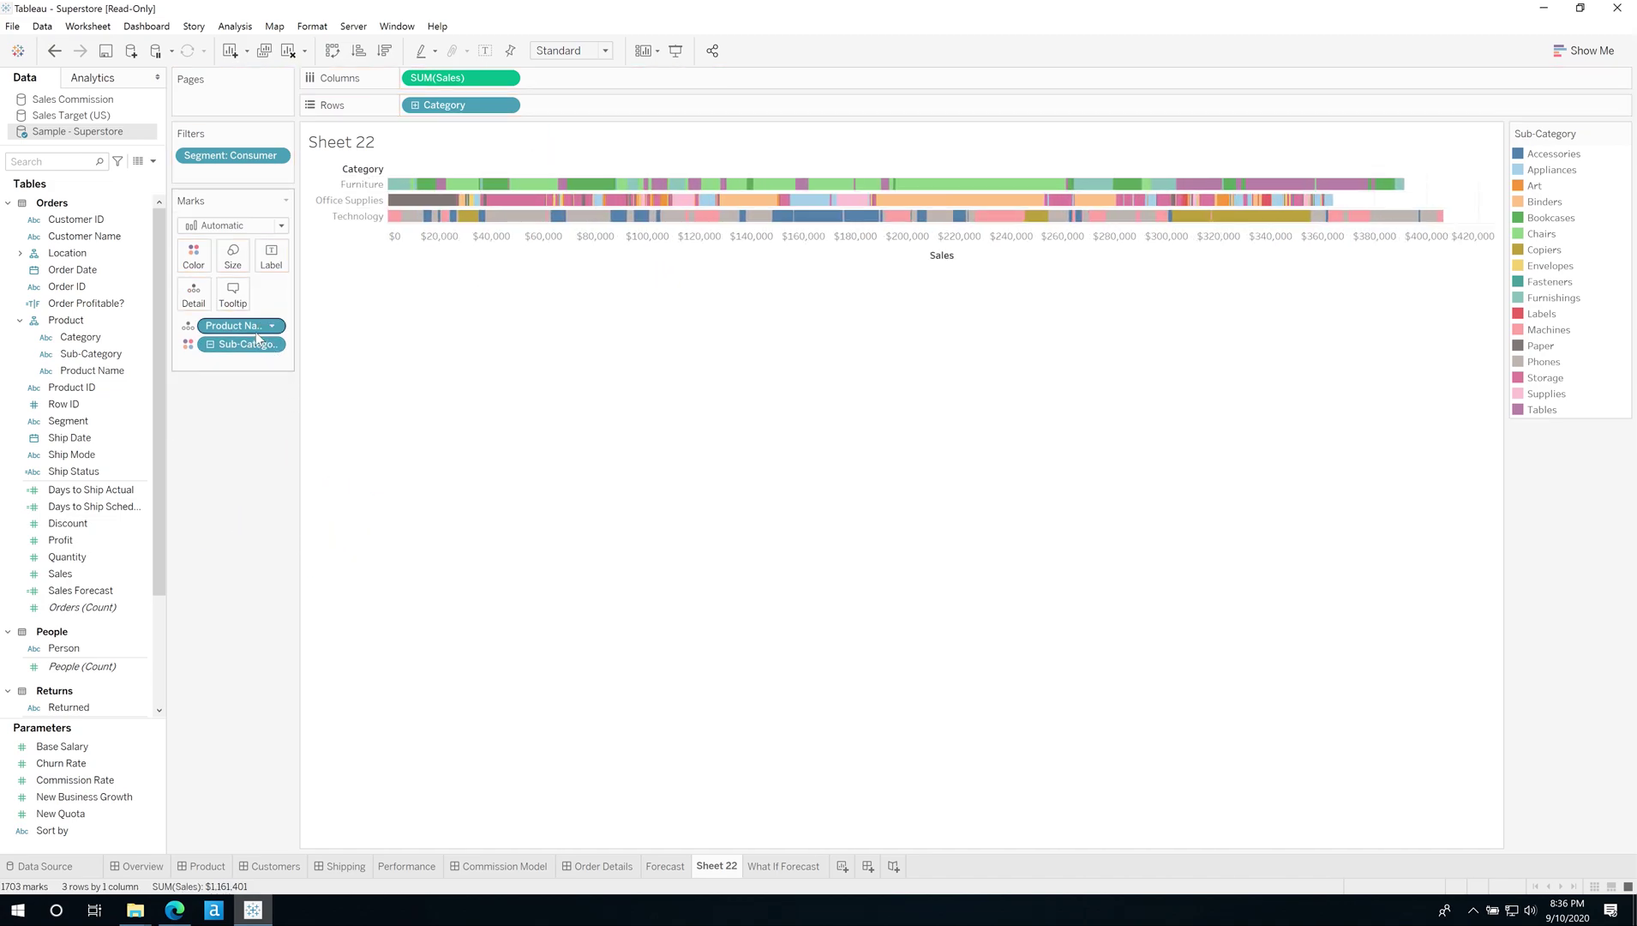
Remove Product Name and Sub-Category from the Marks card and make the Category rows taller
drag(254, 331, 244, 497)
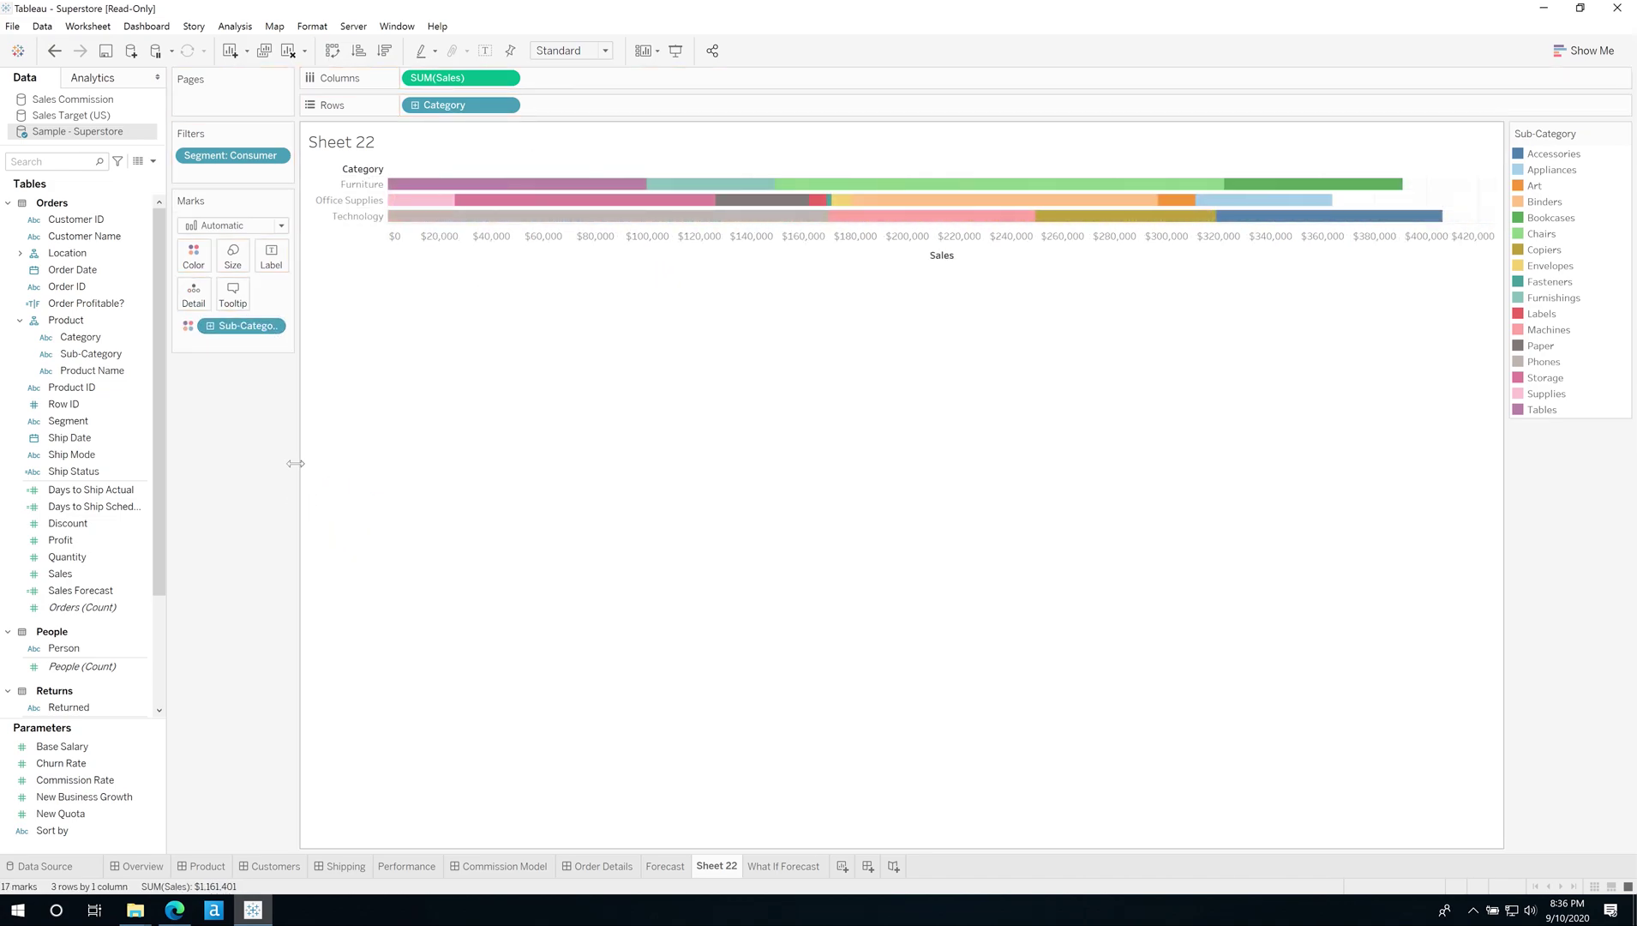
drag(239, 339, 226, 421)
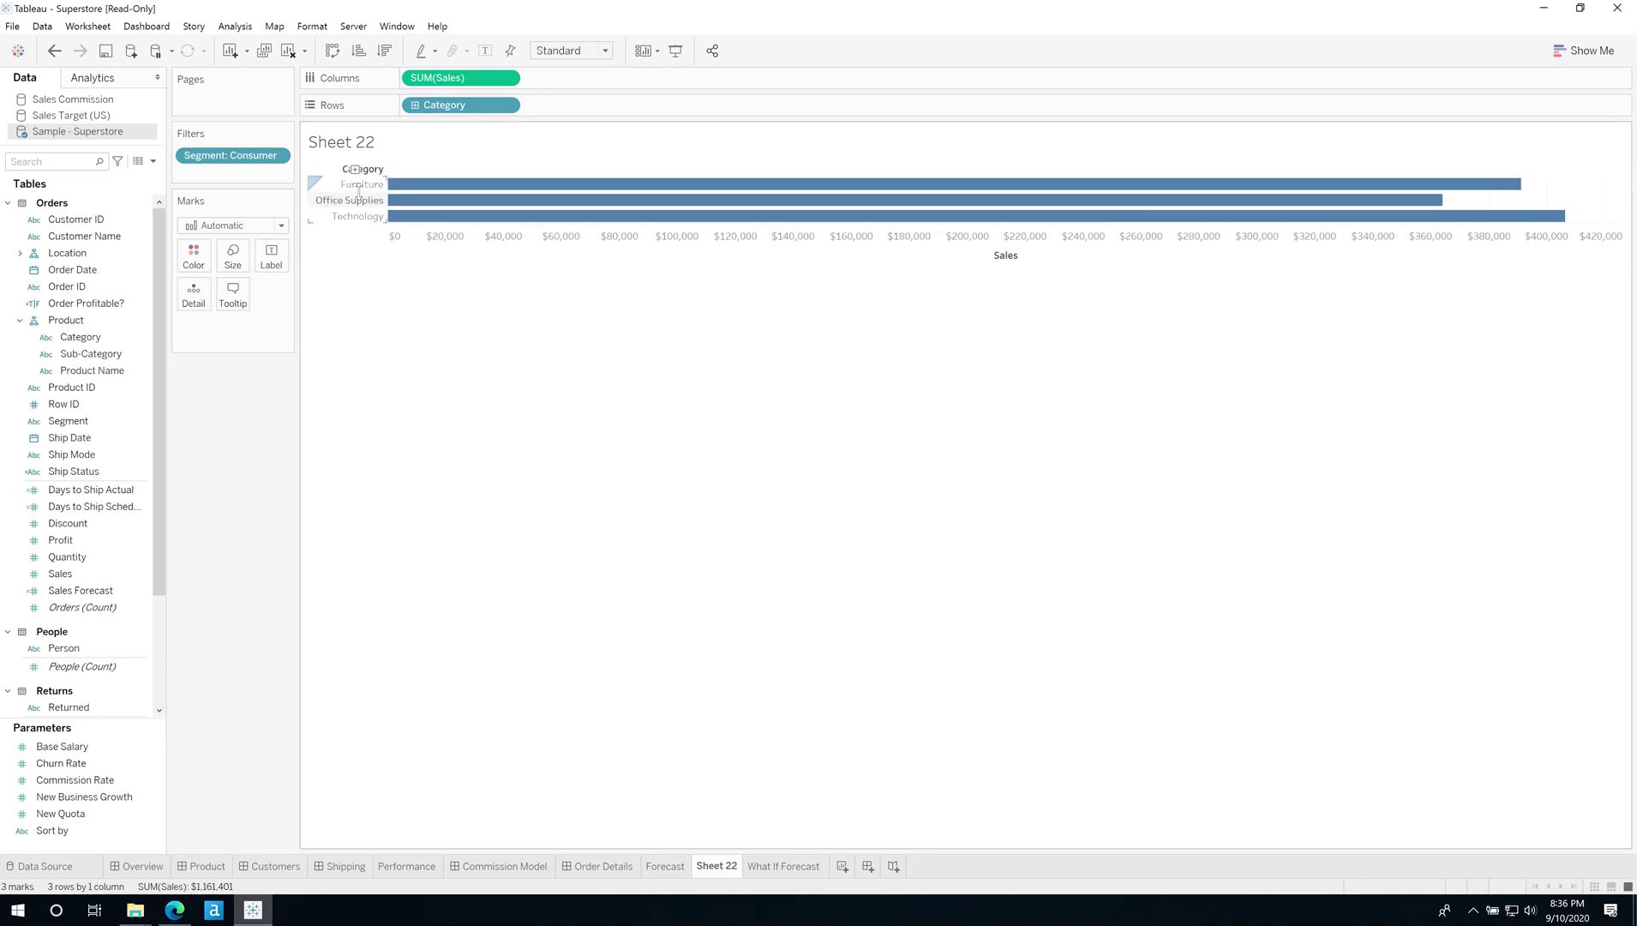
drag(359, 189, 354, 209)
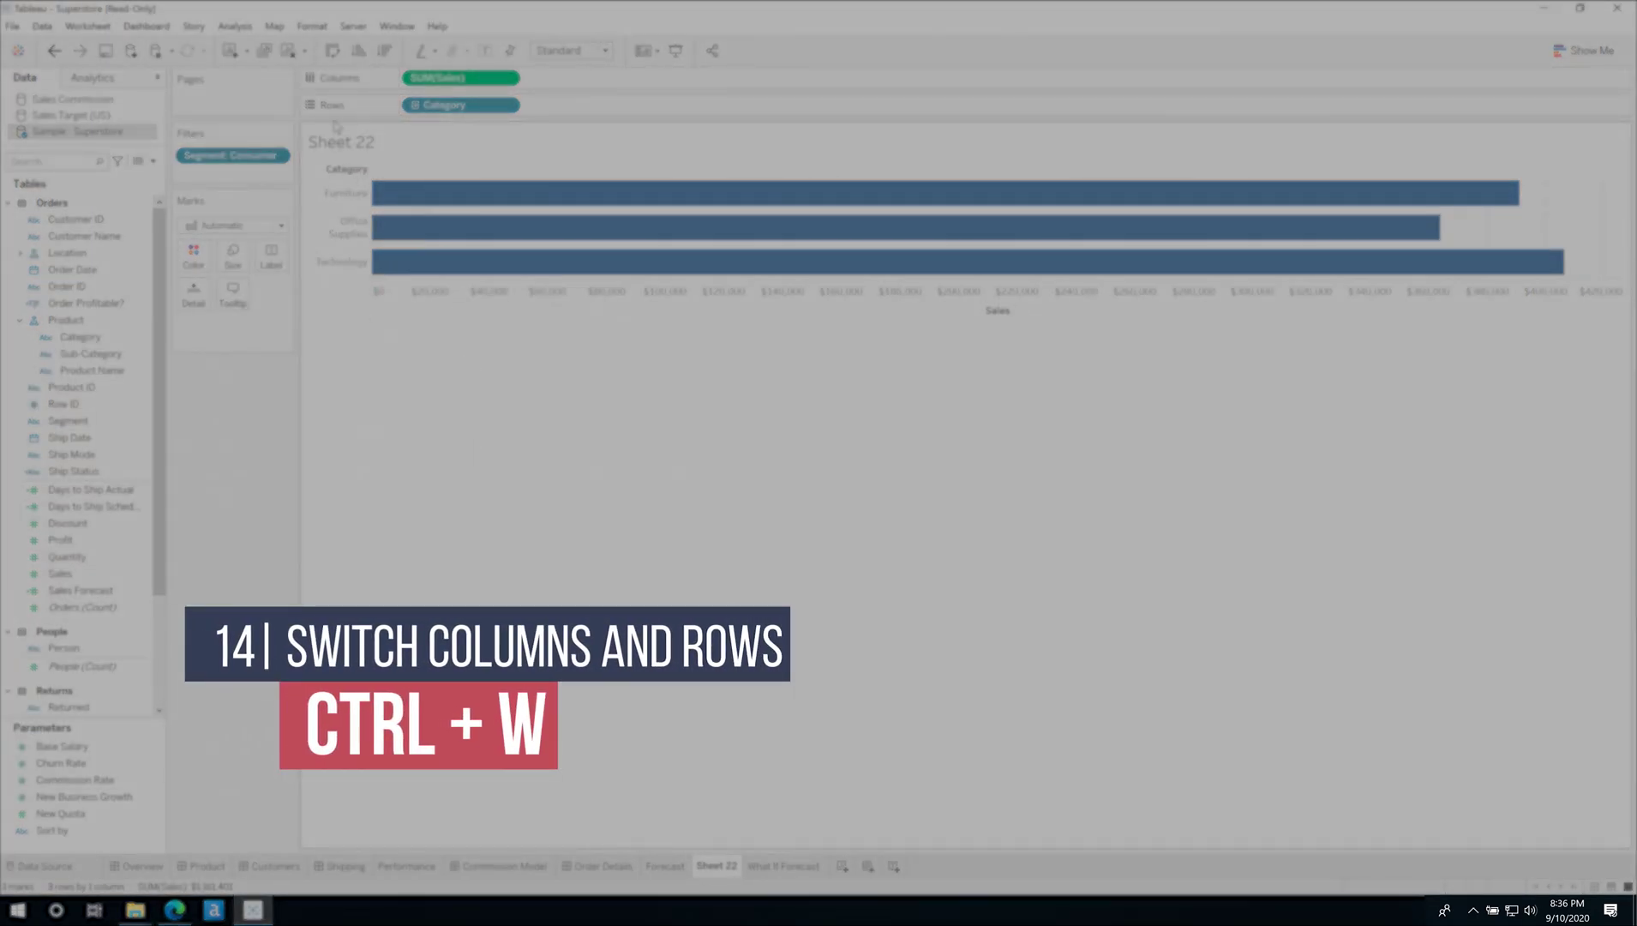
Swap rows and columns repeatedly via toolbar and Ctrl+W, ending with vertical Category bars
click(333, 50)
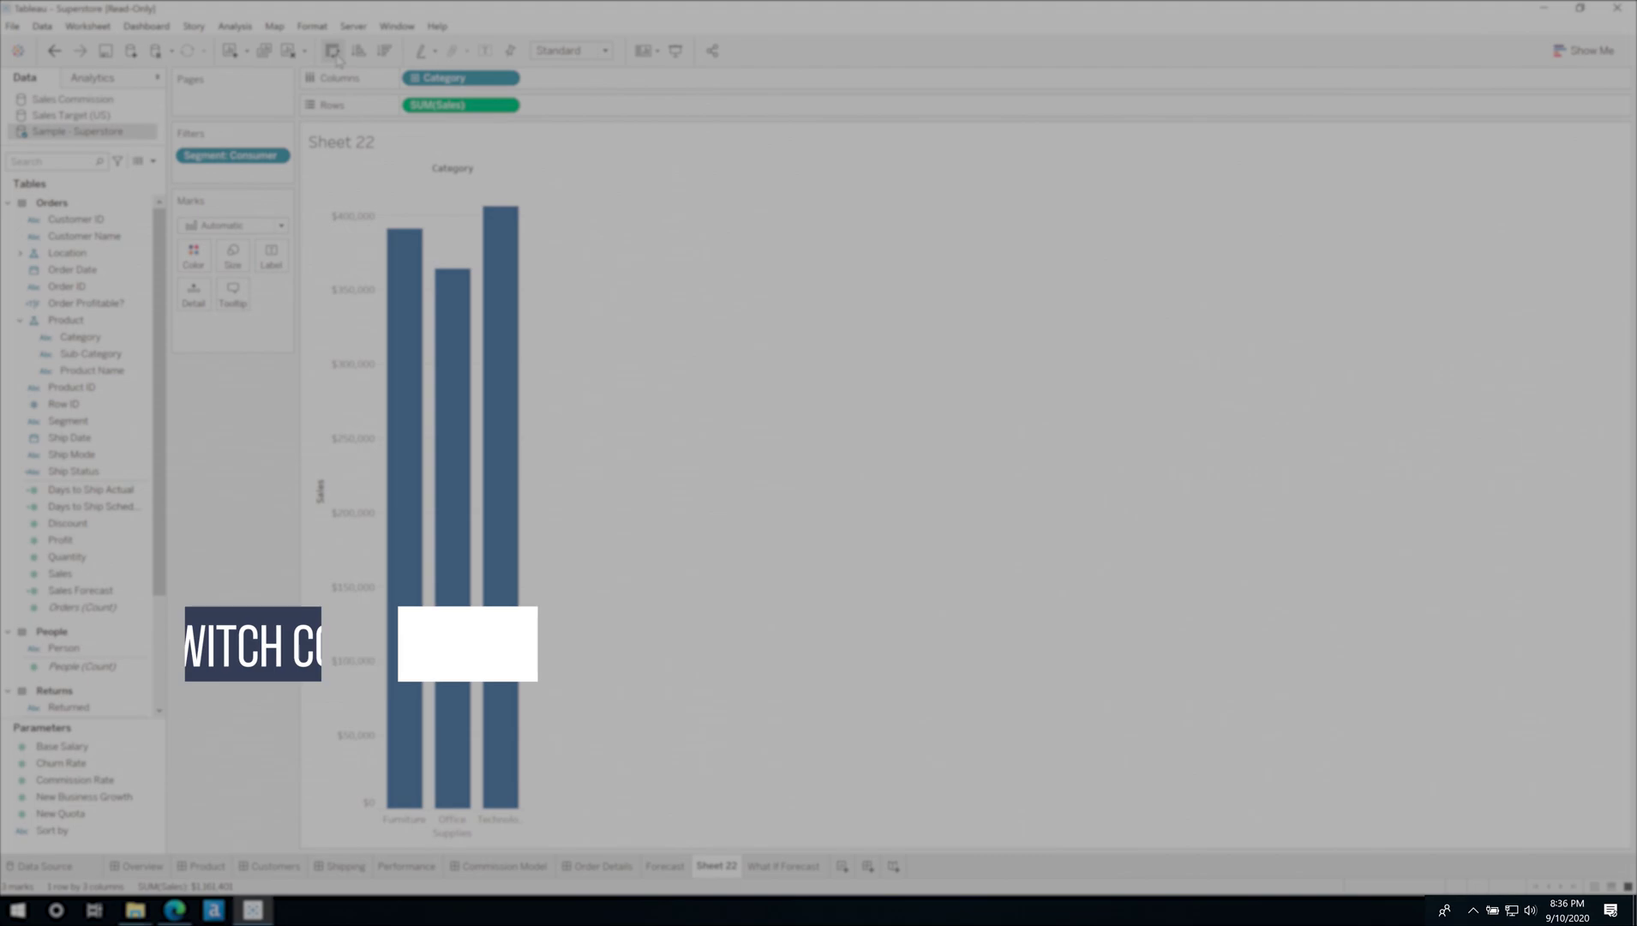
click(332, 51)
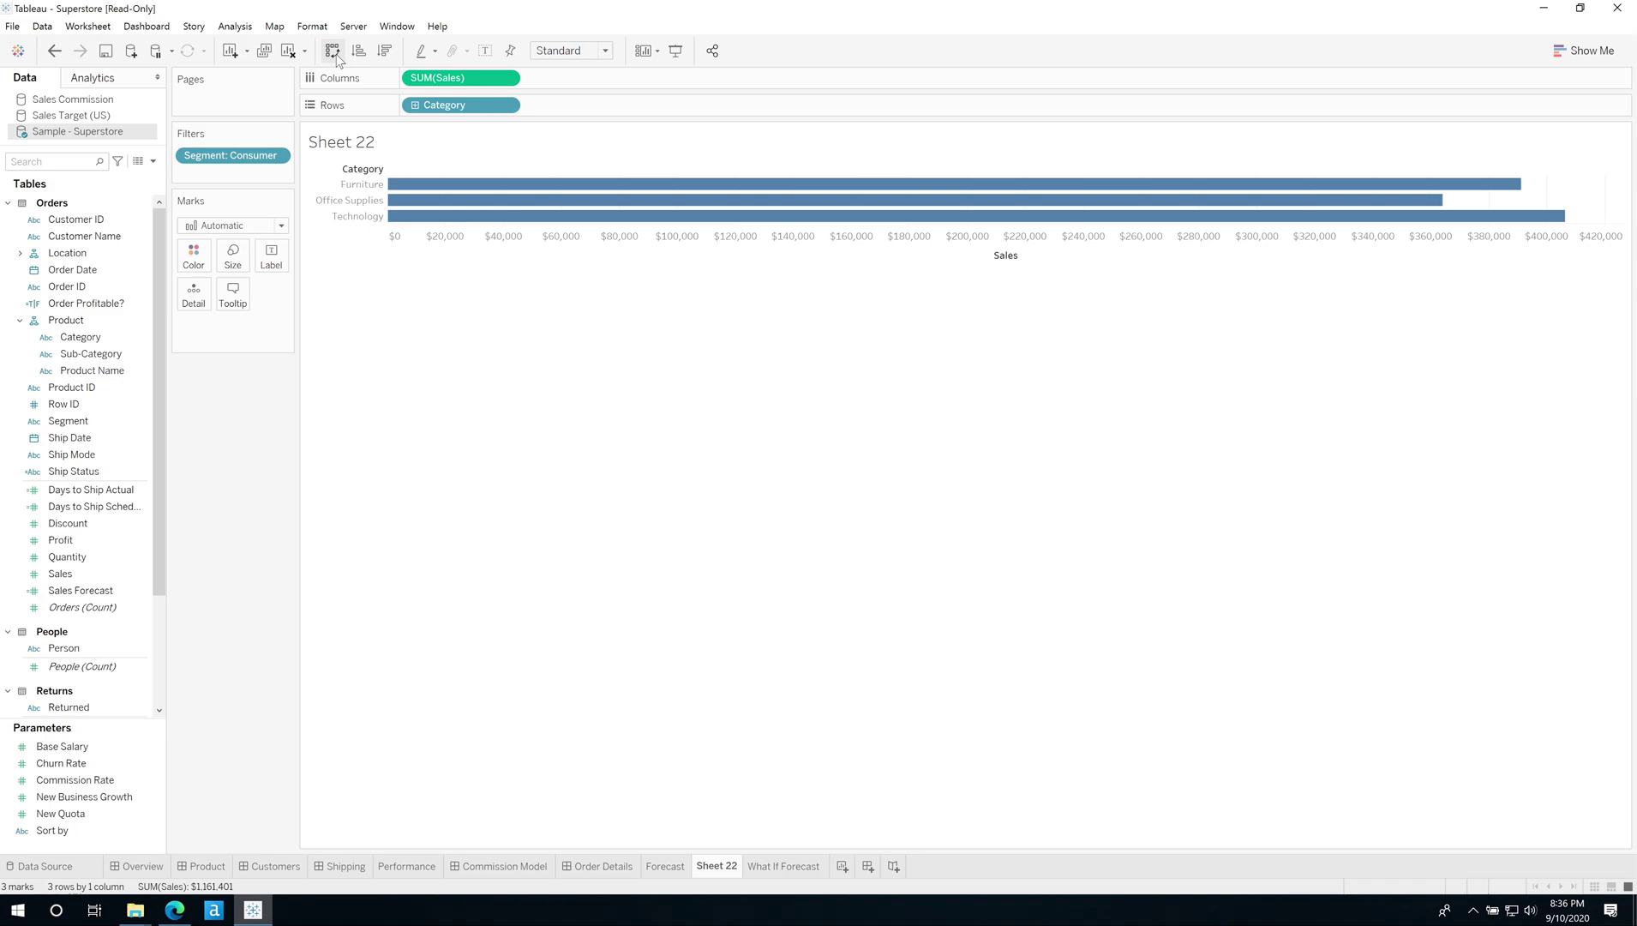
key(ctrl+w)
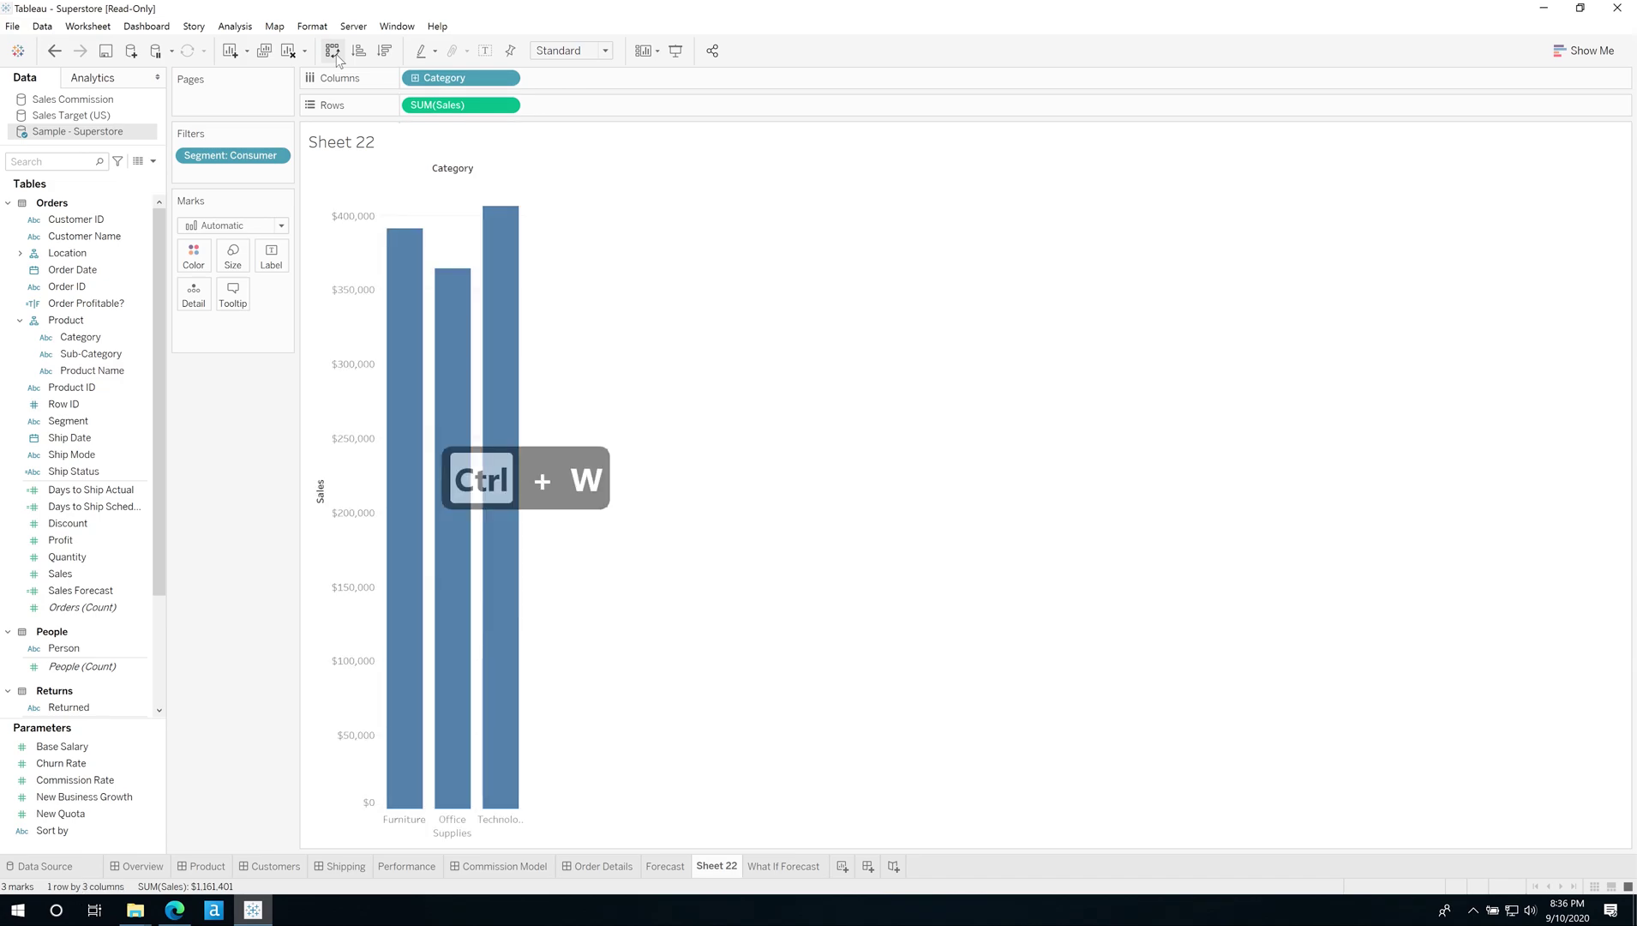
key(ctrl+w)
key(ctrl+w)
key(ctrl+w)
key(ctrl+w)
key(ctrl+w)
key(ctrl+w)
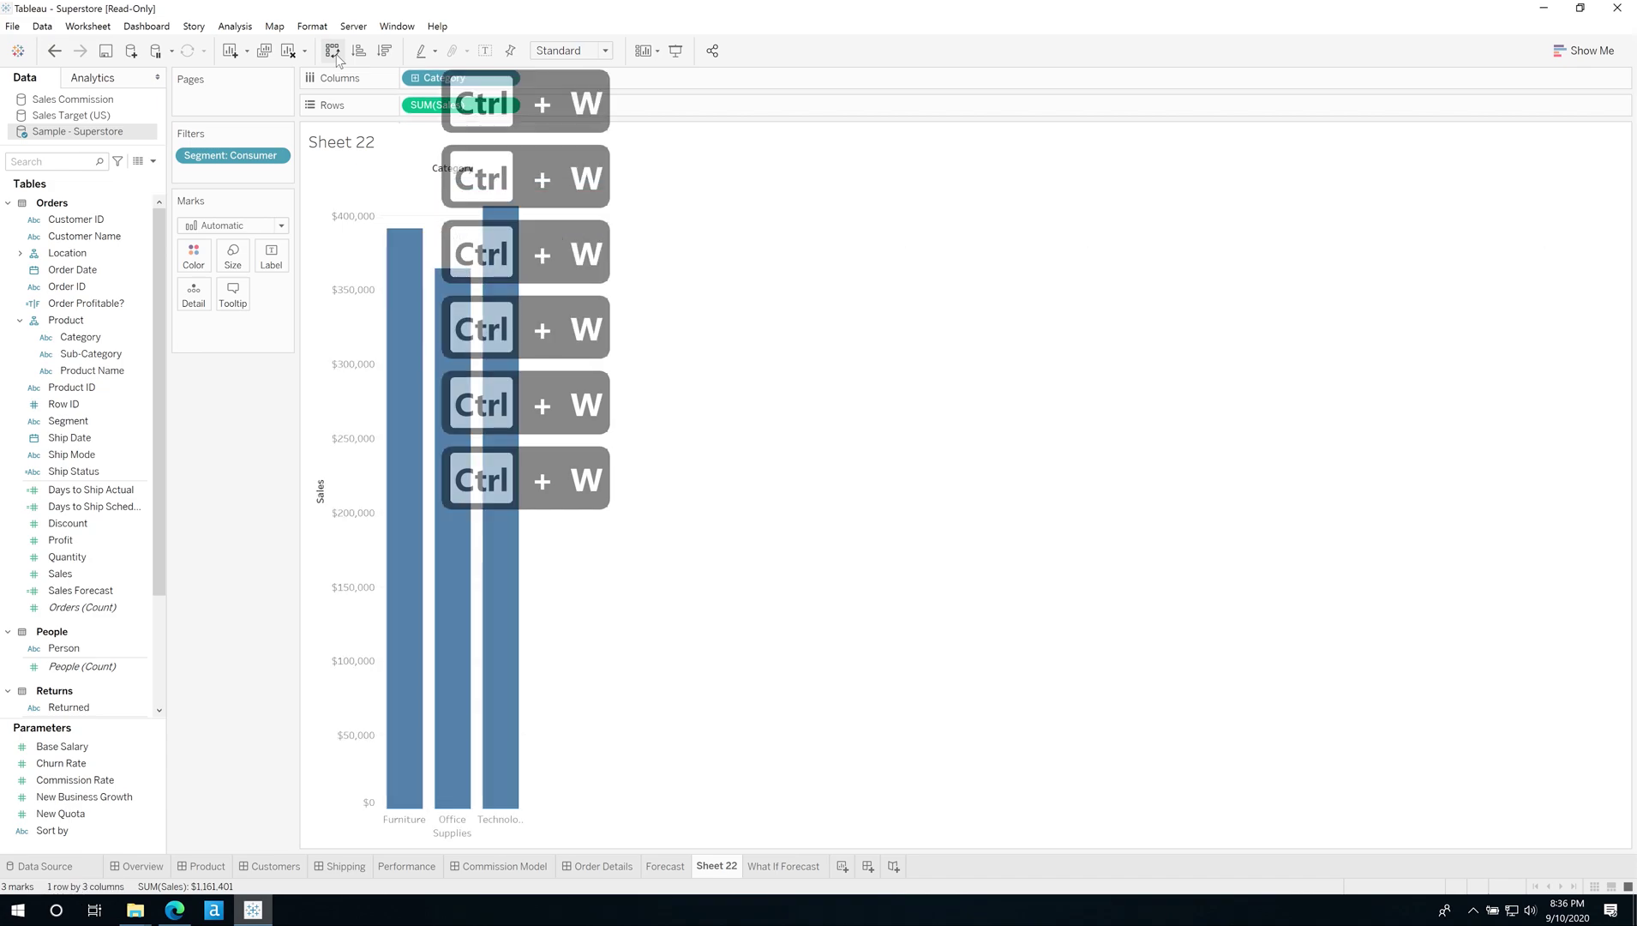
key(ctrl+w)
key(ctrl+w)
key(ctrl+w)
key(ctrl+w)
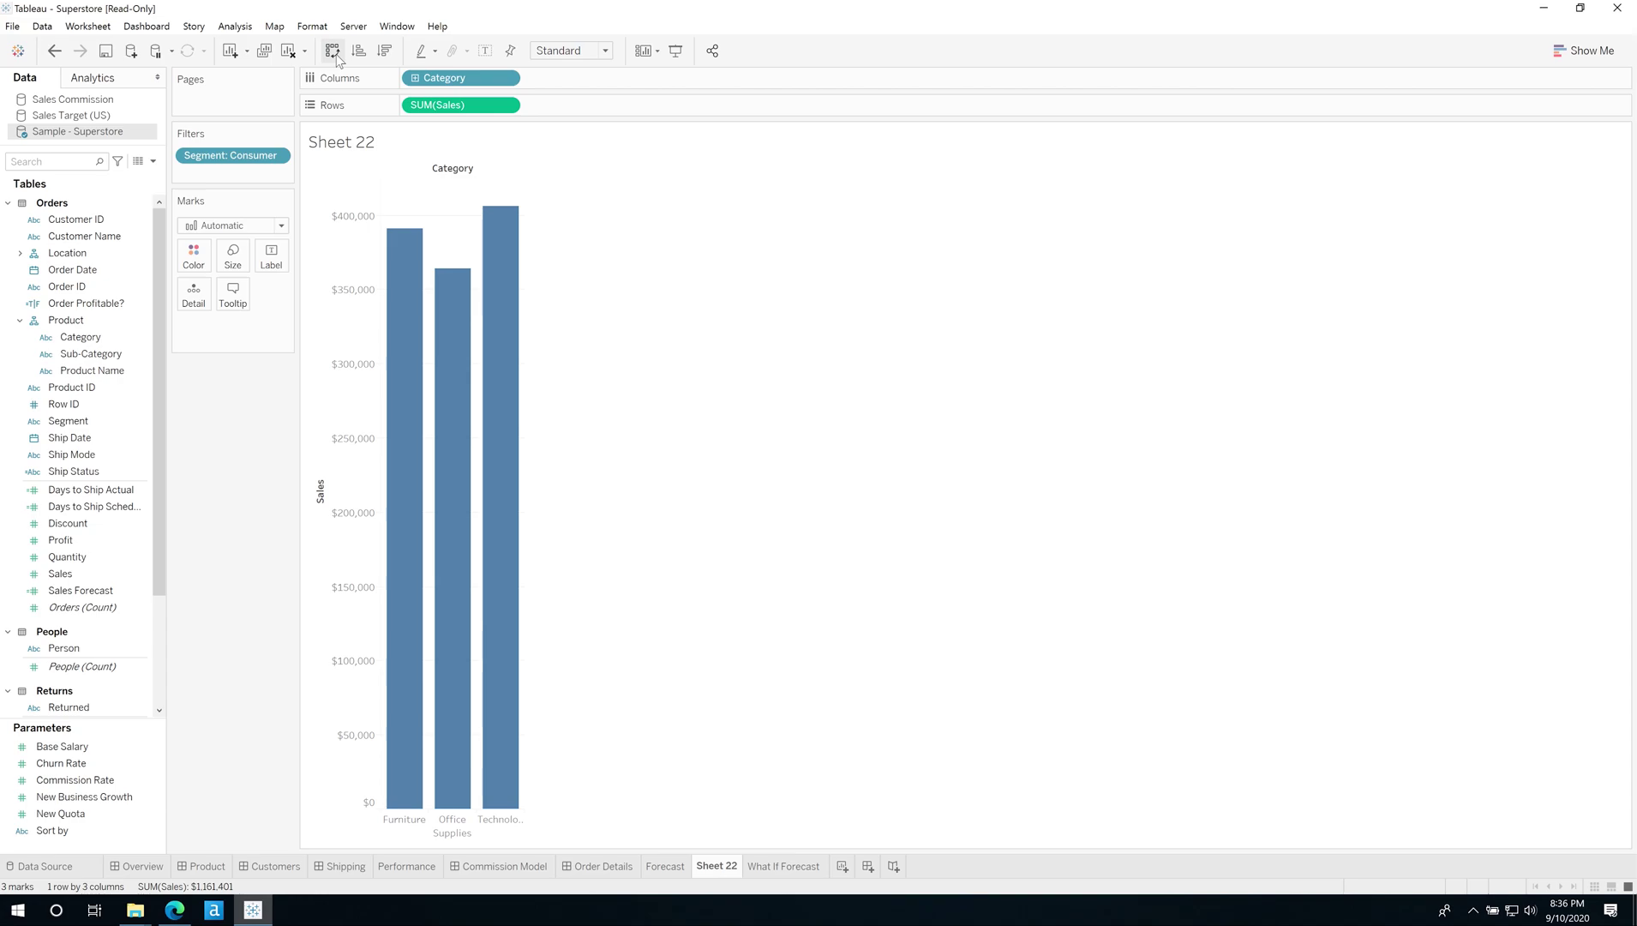
click(332, 53)
click(332, 53)
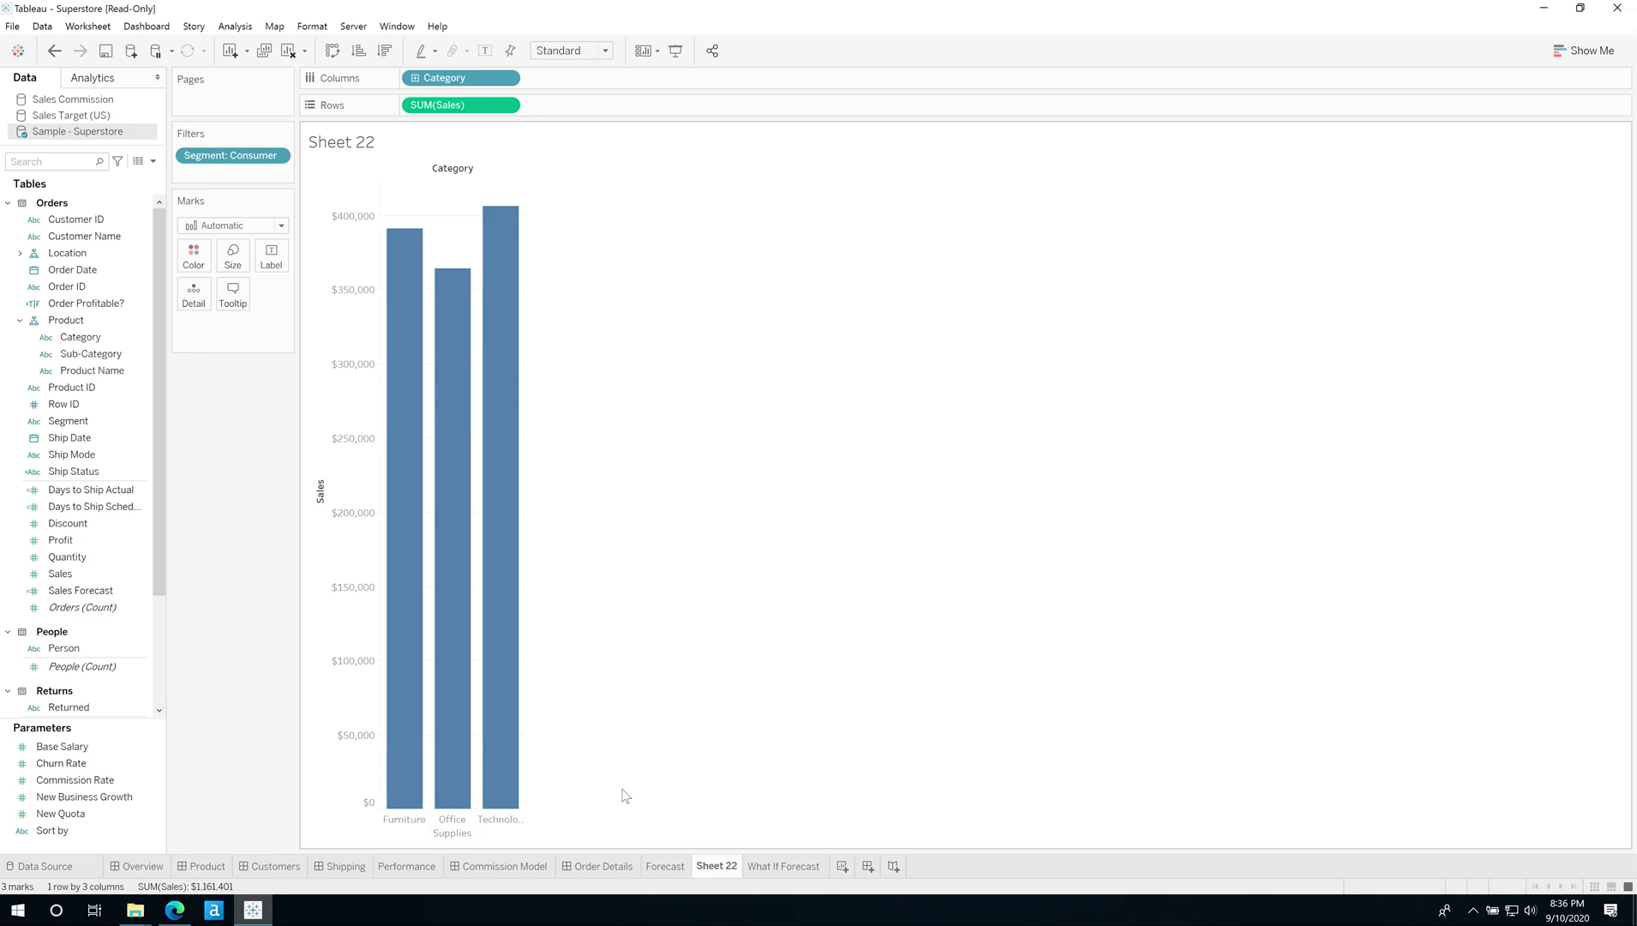
Toggle the Category label rotation several times with Ctrl+L
key(ctrl+l)
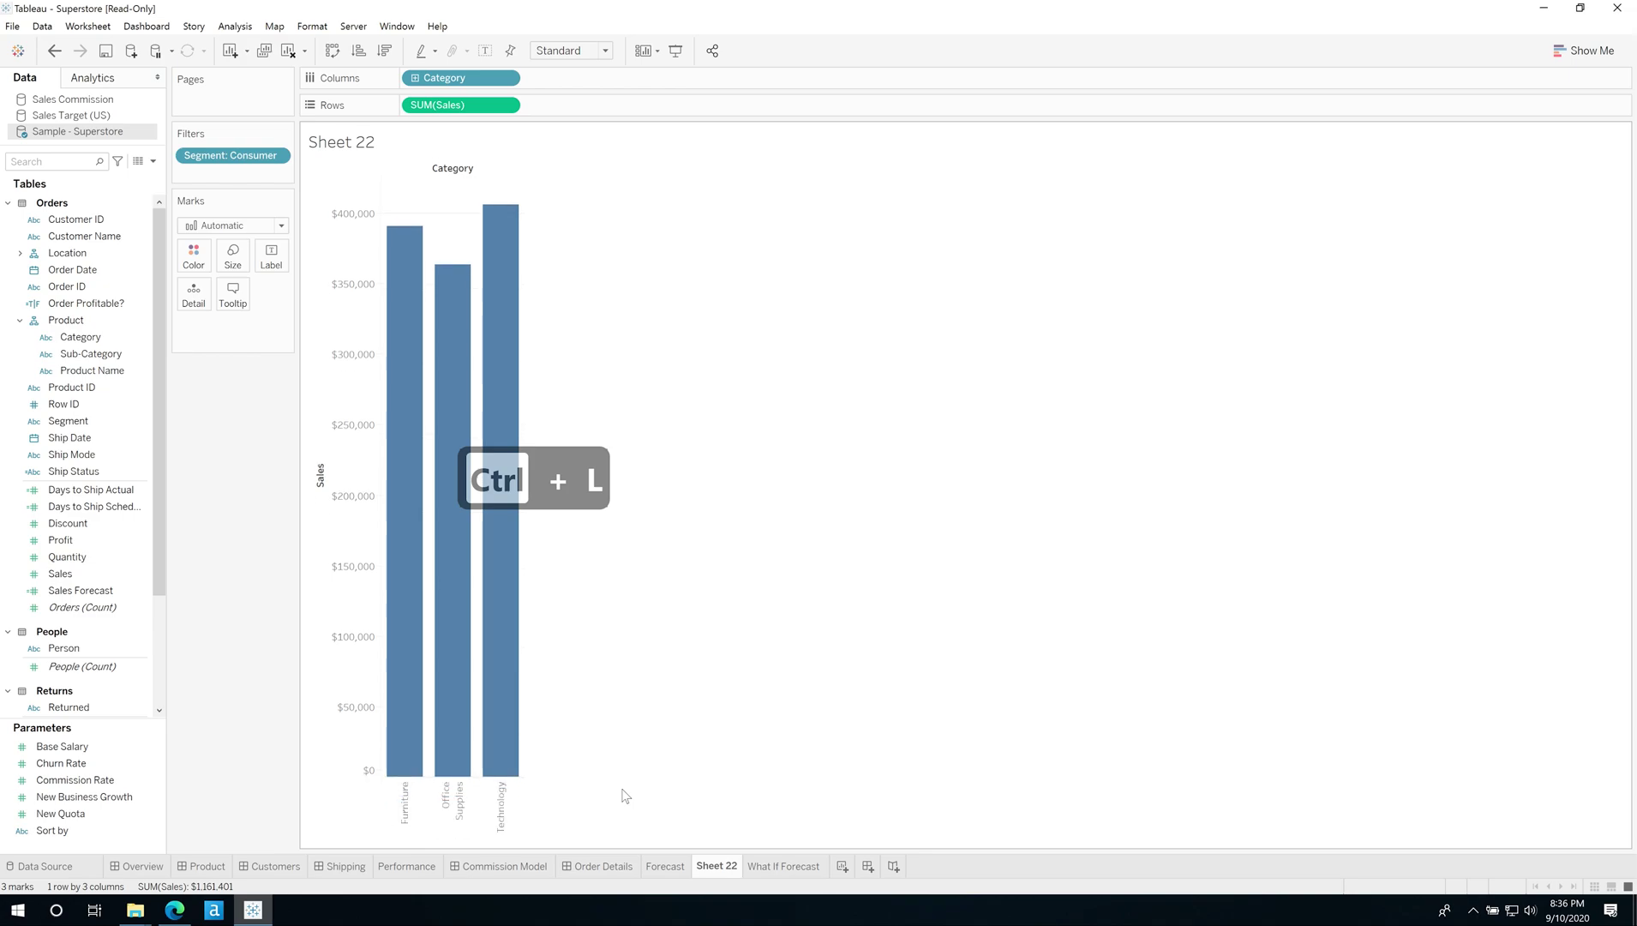
key(ctrl+l)
key(ctrl+l)
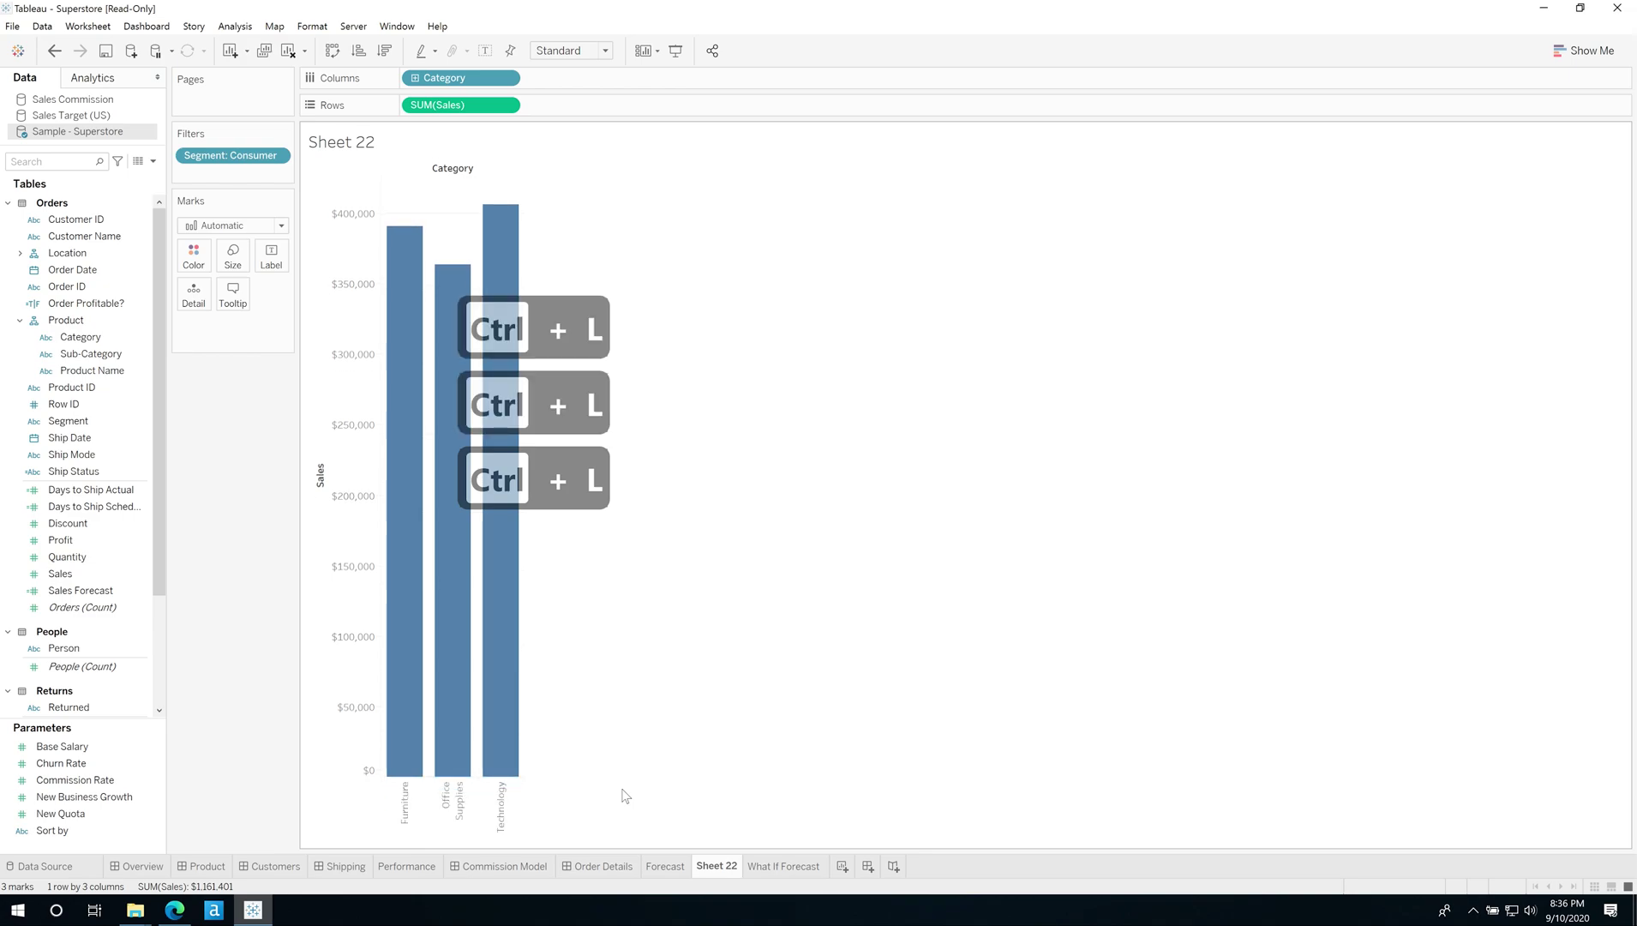
key(ctrl+l)
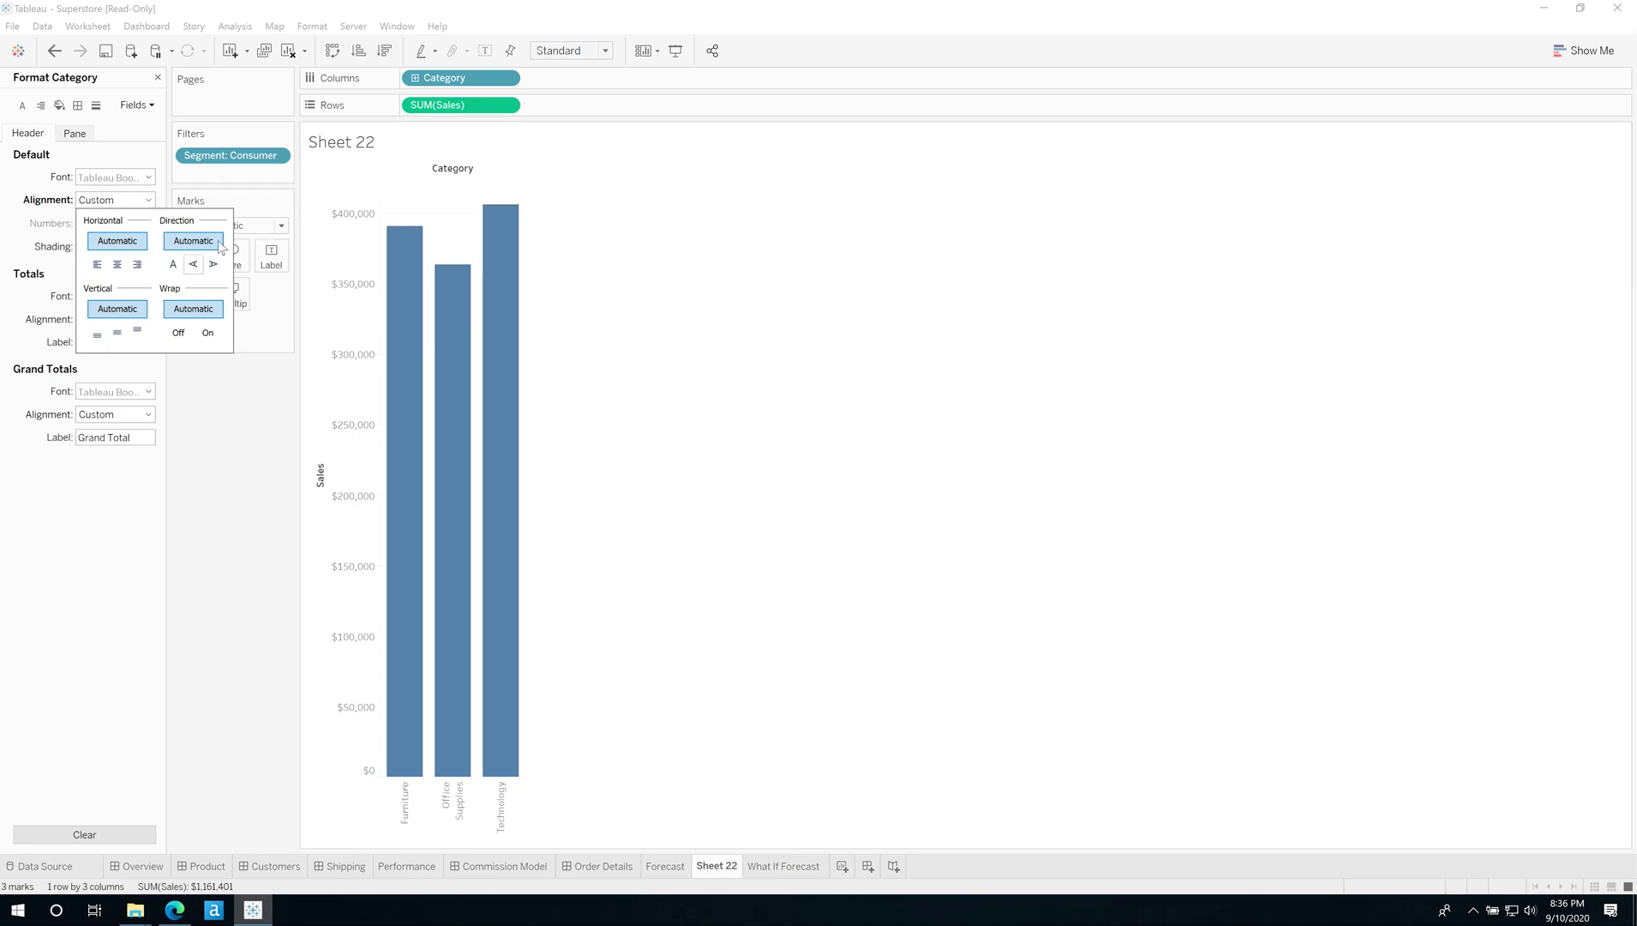
click(631, 381)
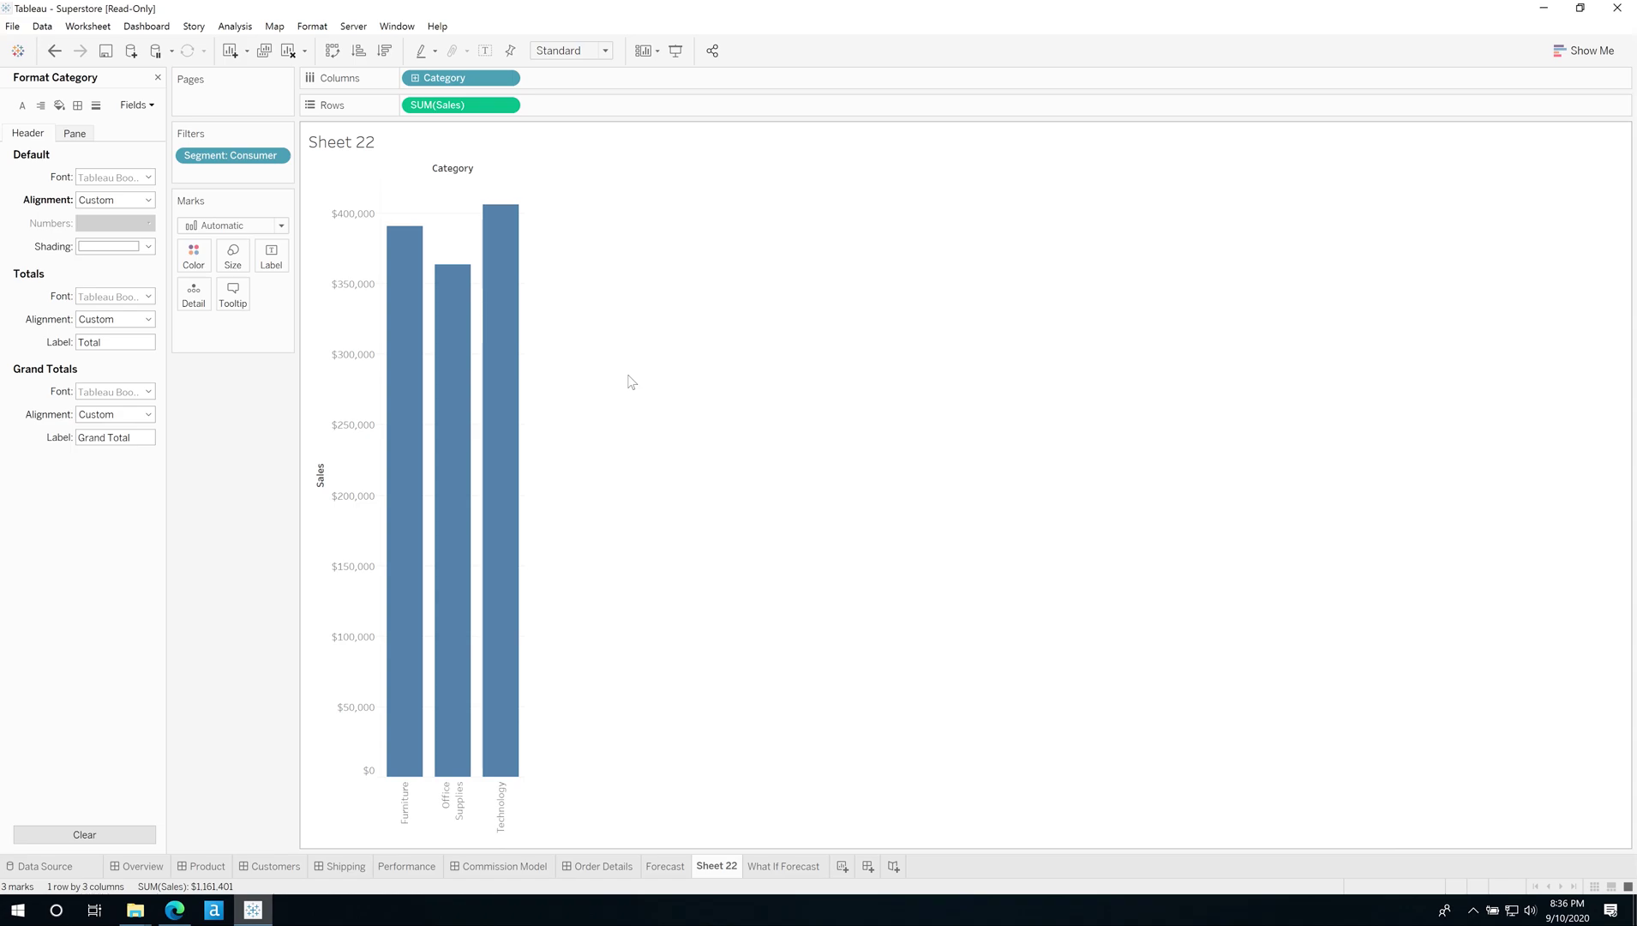
key(ctrl+l)
key(ctrl+l)
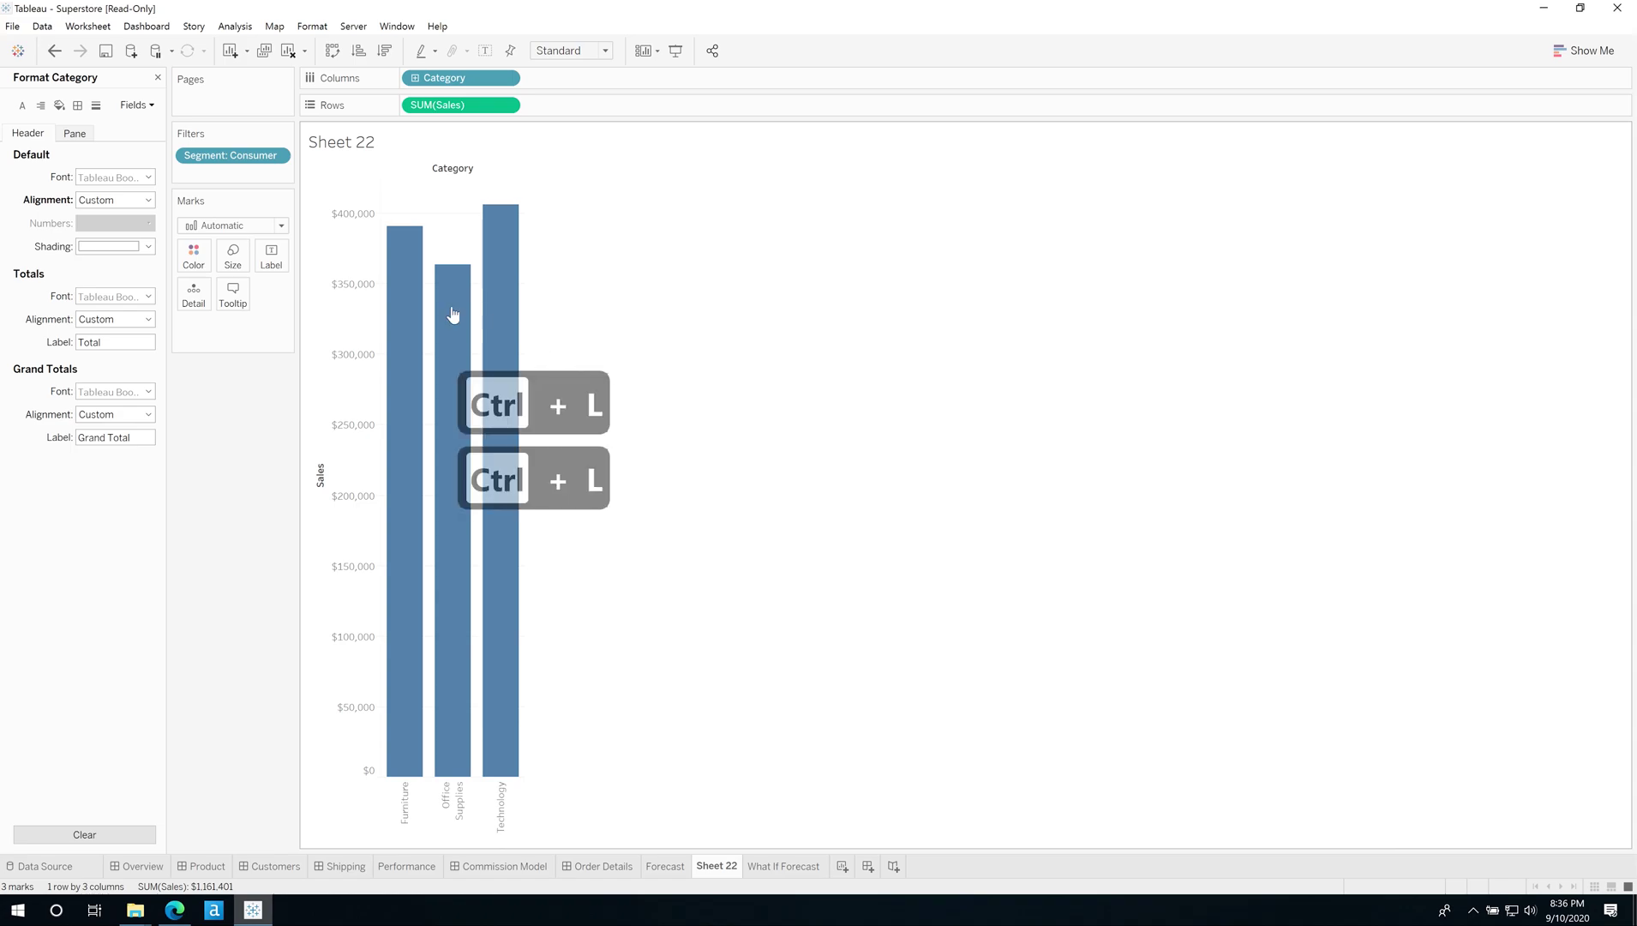
Set the Category header alignment direction to Automatic, then rotate the labels vertical with Ctrl+L
click(148, 200)
click(184, 241)
click(634, 317)
key(ctrl+l)
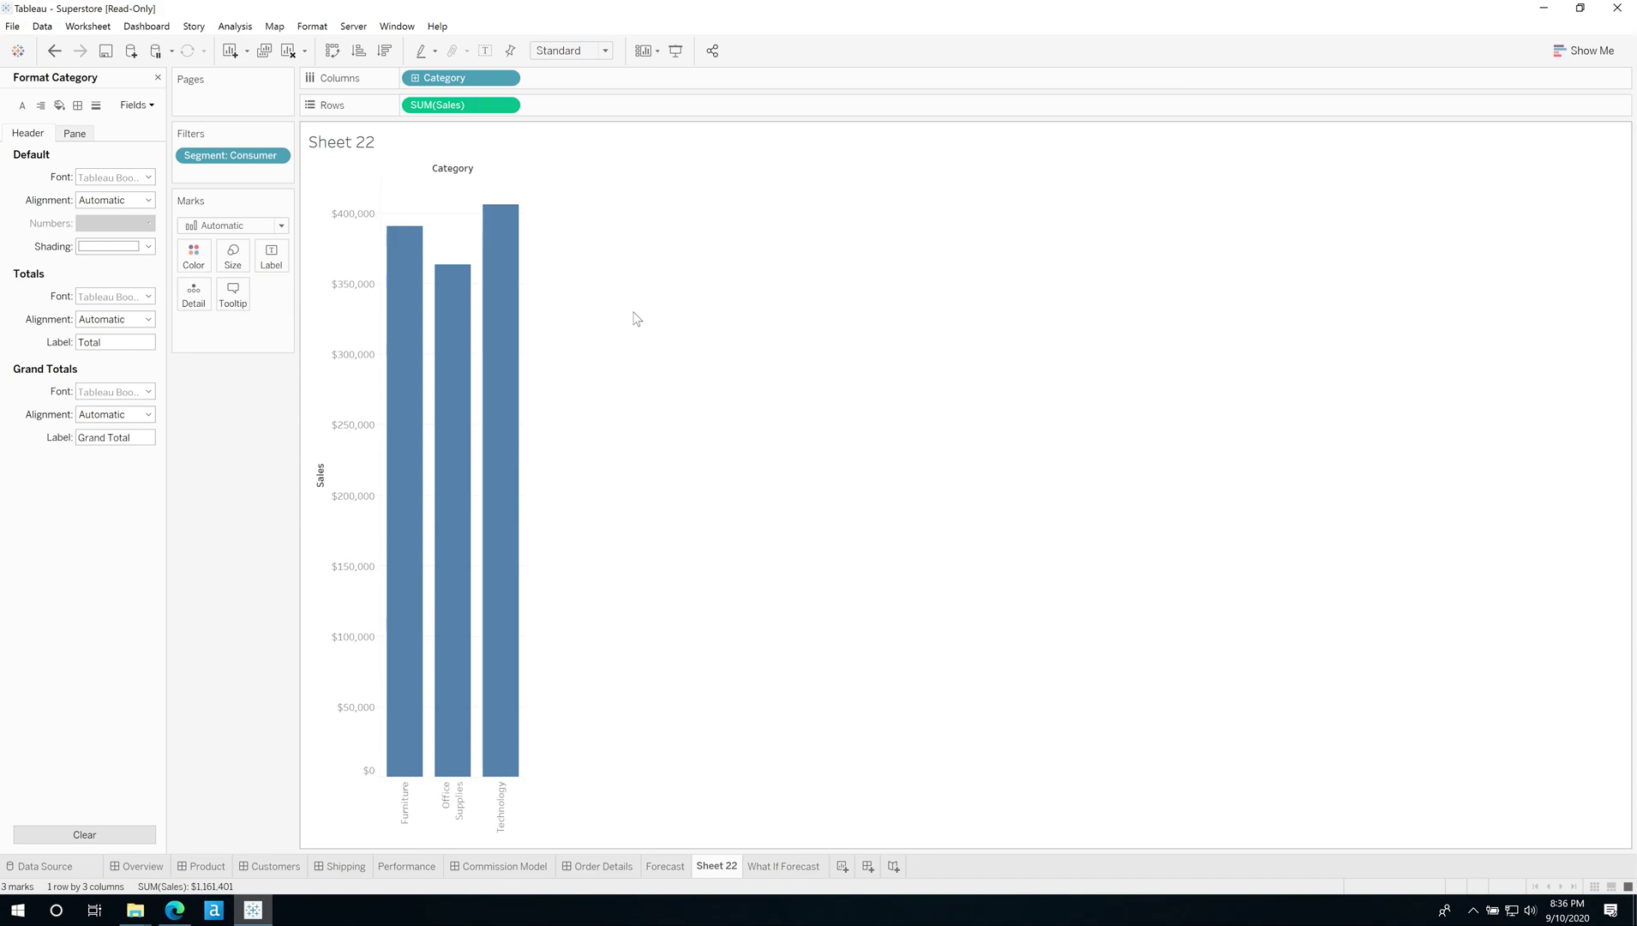
Clear Sheet 22 with Alt+Shift+Backspace, create Dashboard 7, and switch placement to Floating
key(alt+shift+BackSpace)
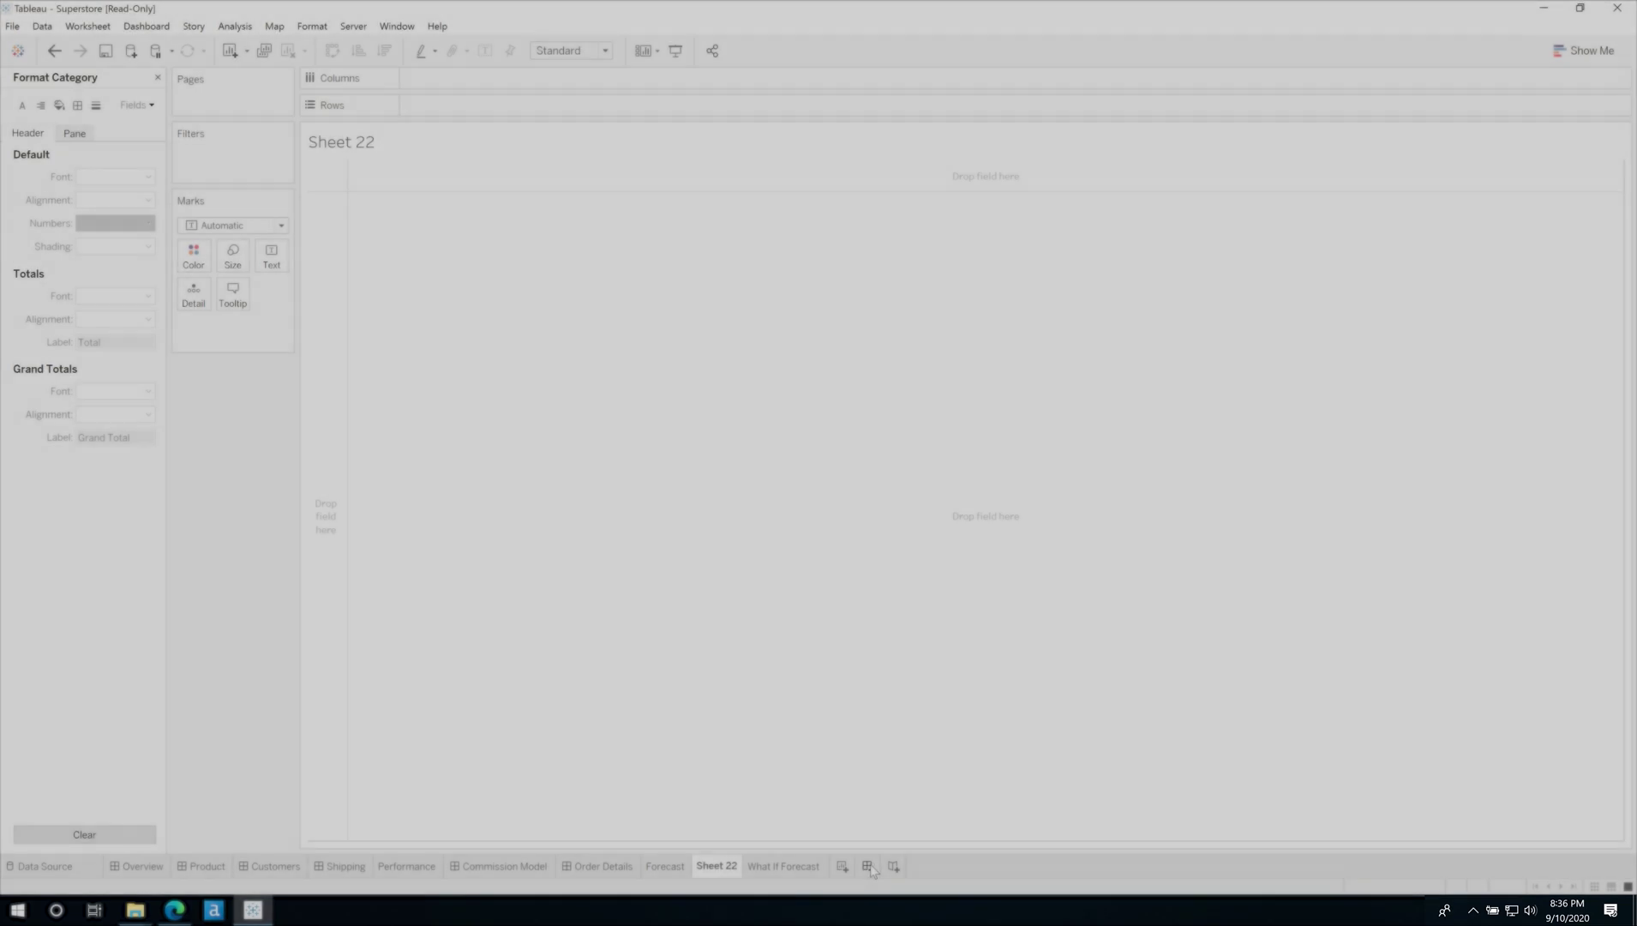
click(868, 866)
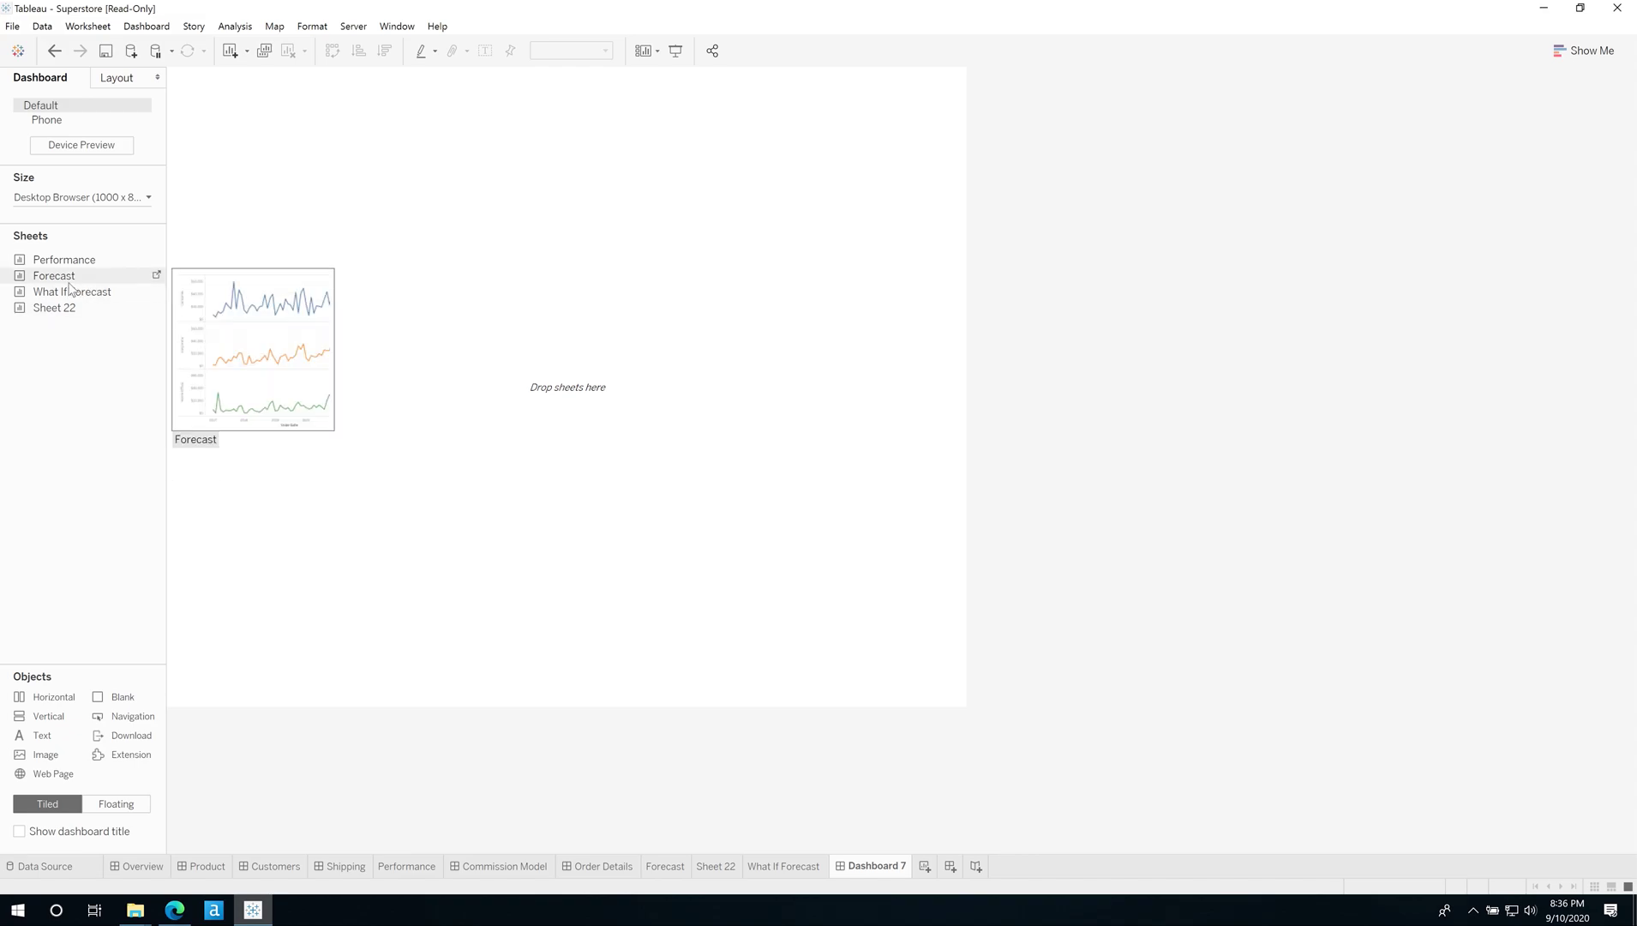
click(121, 803)
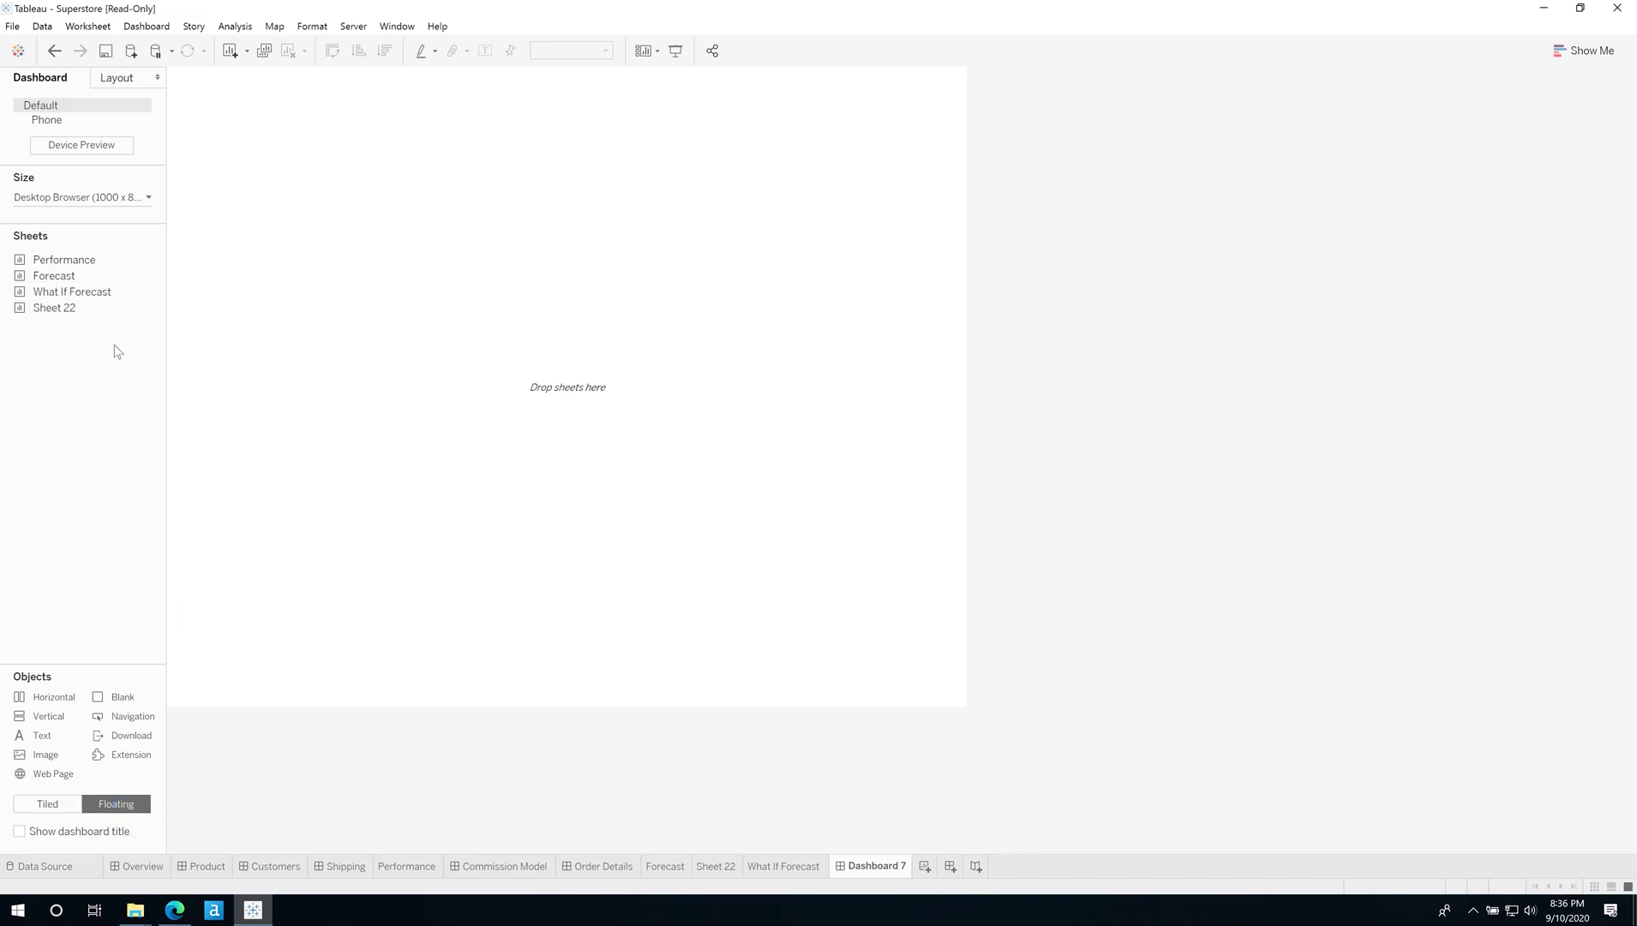
Place the Forecast sheet on Dashboard 7 and nudge it with the arrow keys
drag(79, 271, 293, 135)
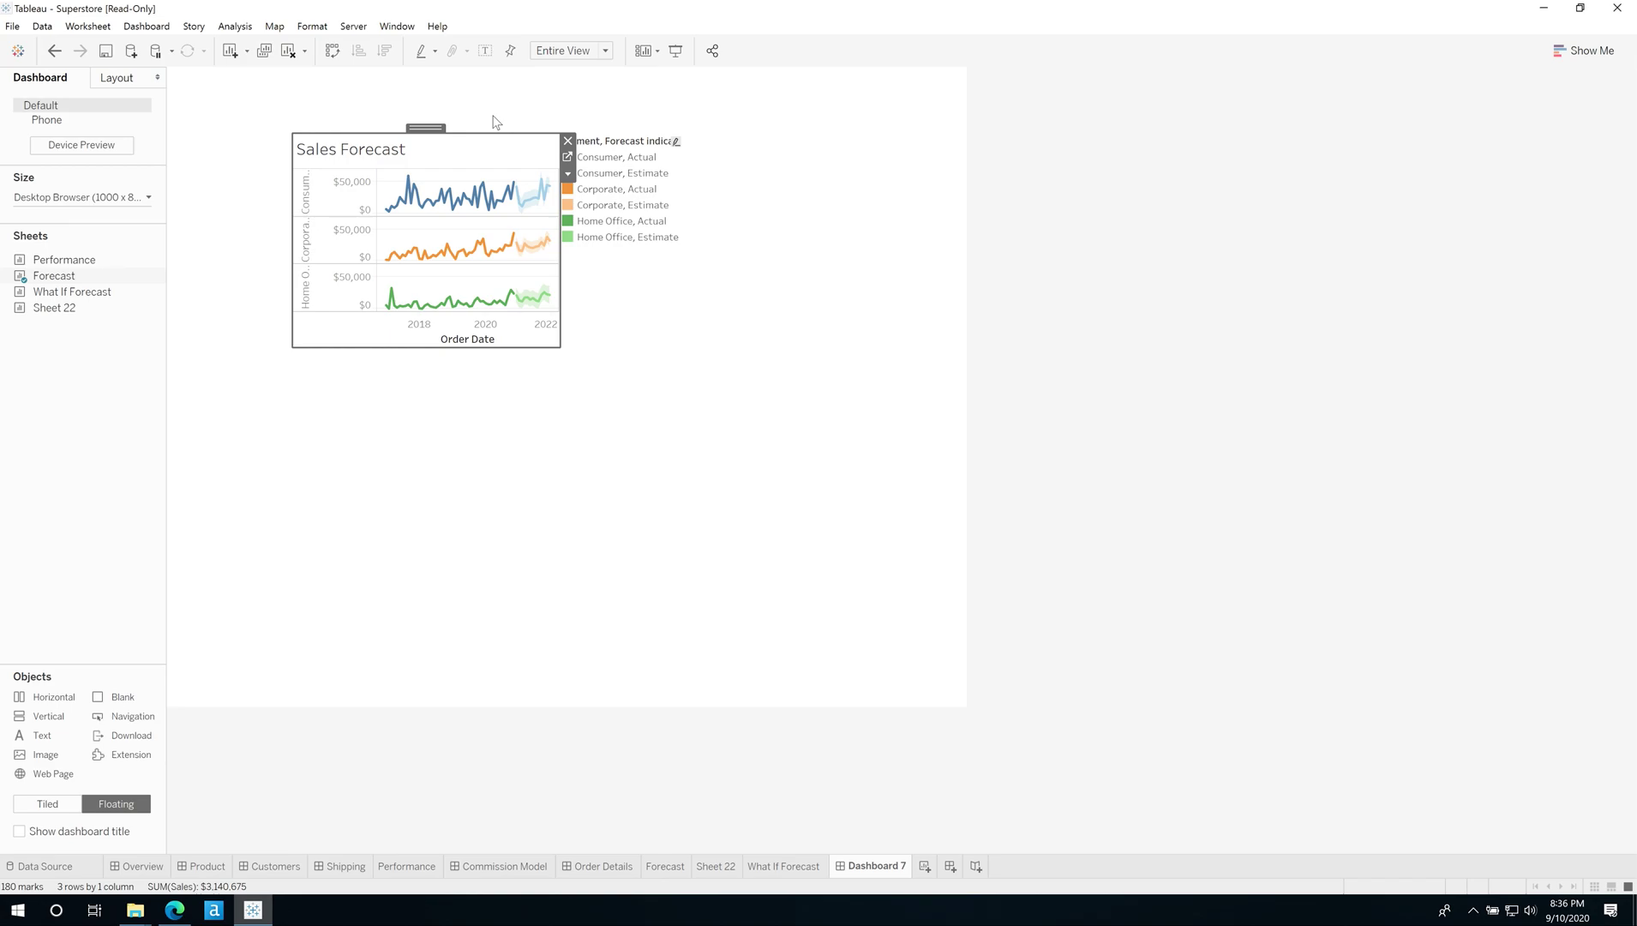
key(Up)
key(Up)
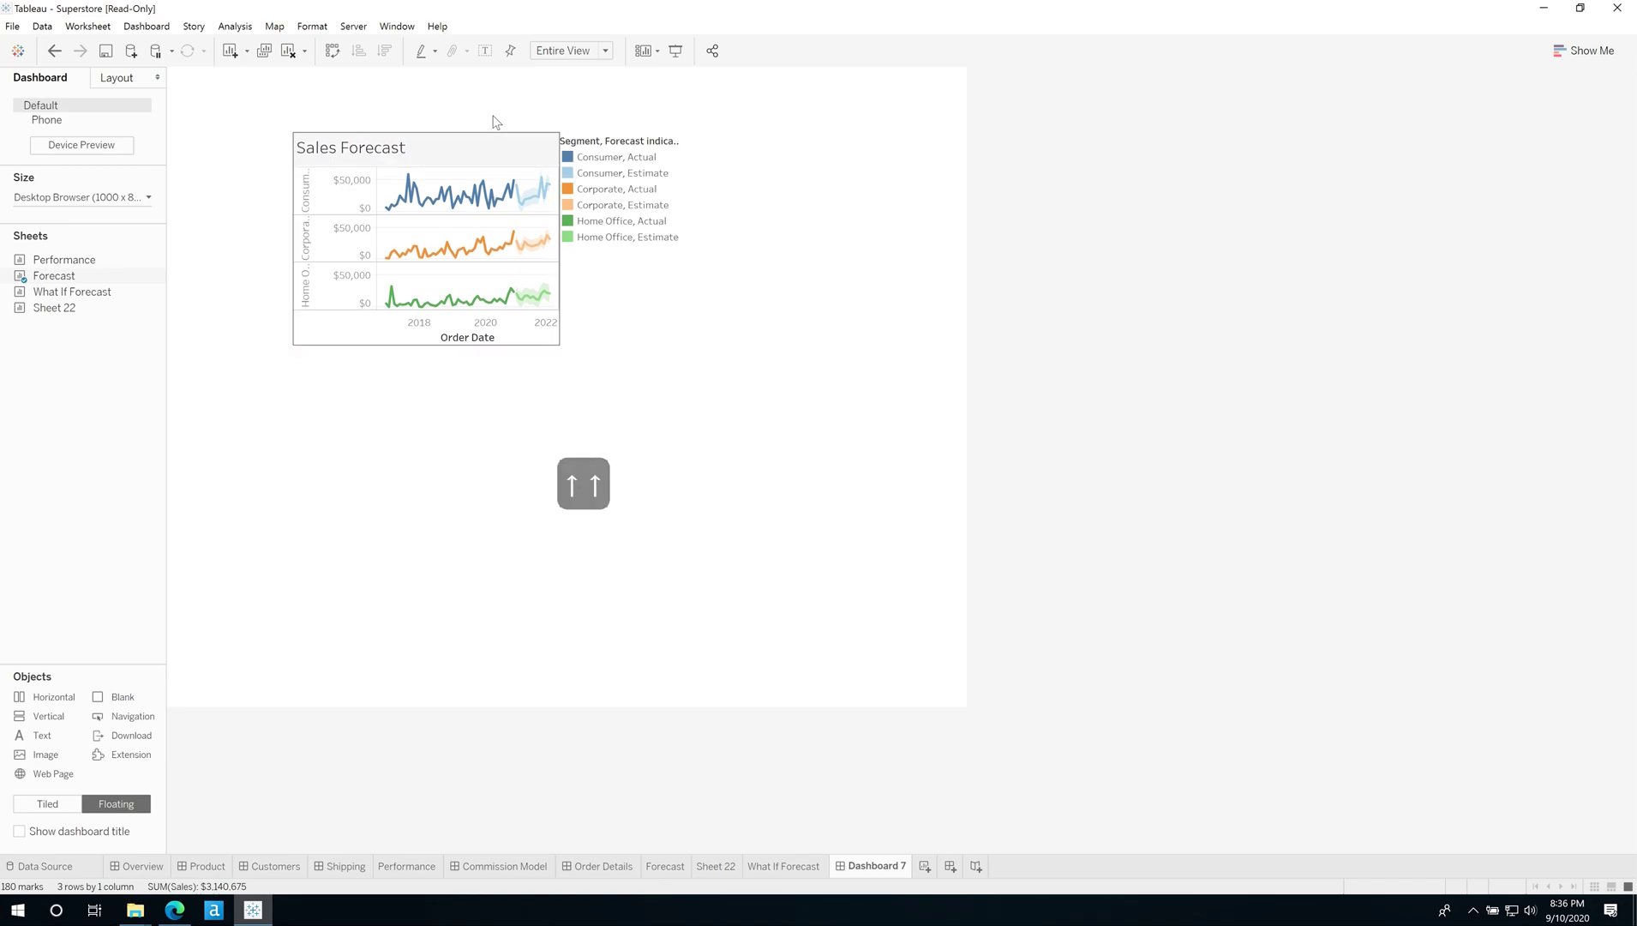
key(Up)
key(Up)
key(Up)
key(Down)
key(Down)
key(Down)
key(Down)
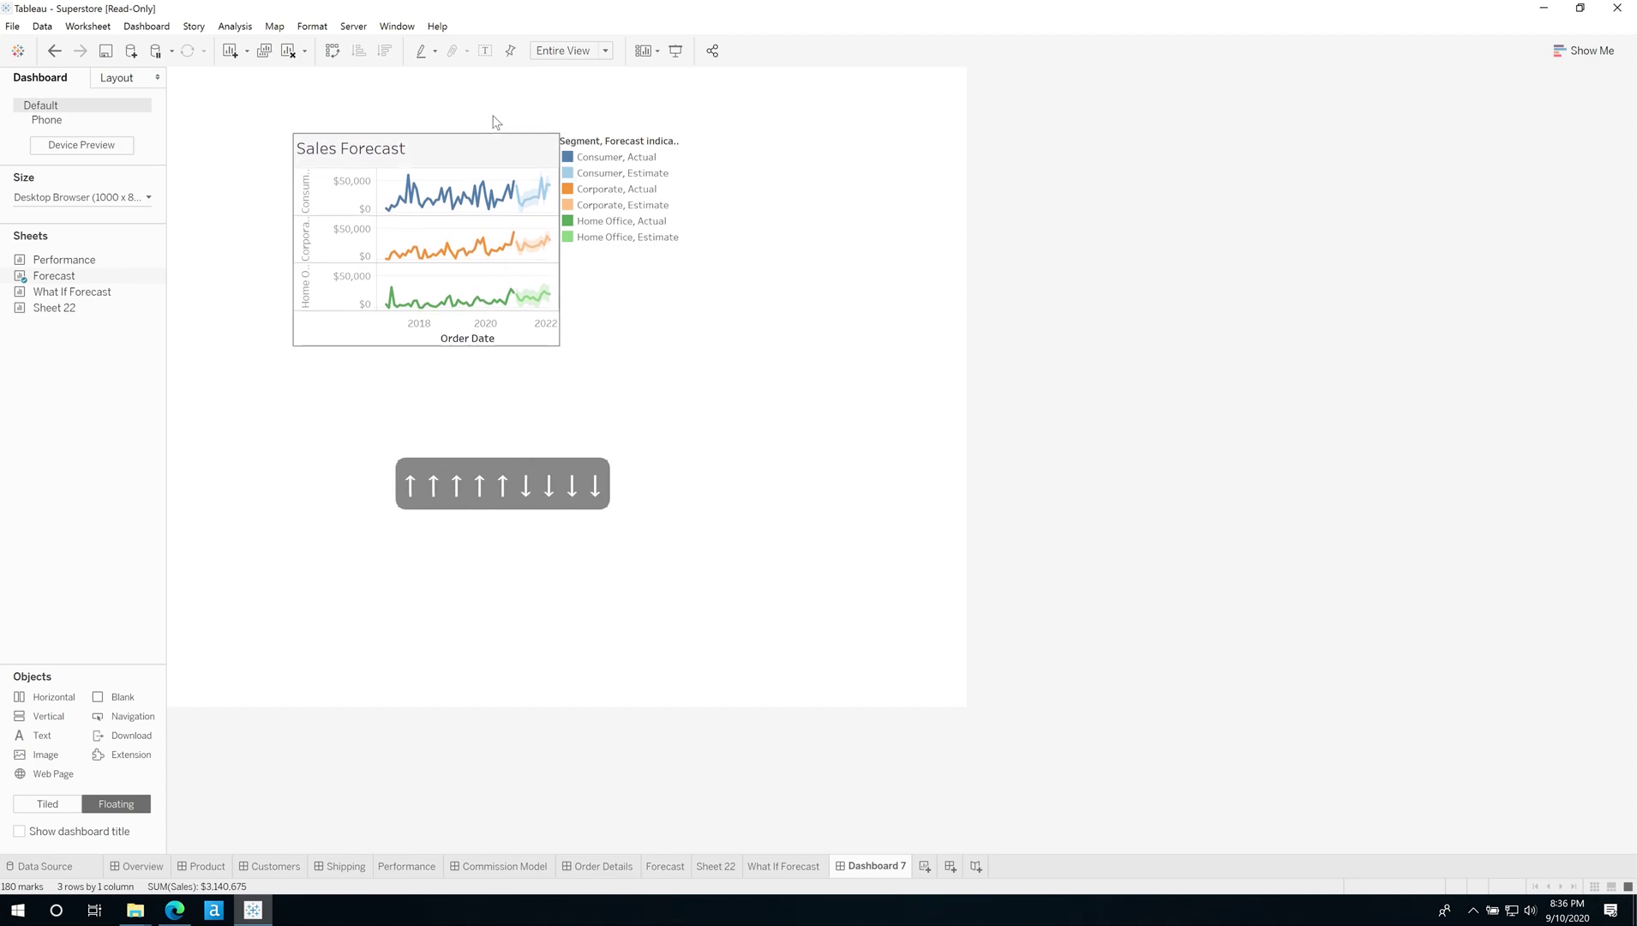
key(Down)
key(Left)
key(Left)
key(Left)
key(Right)
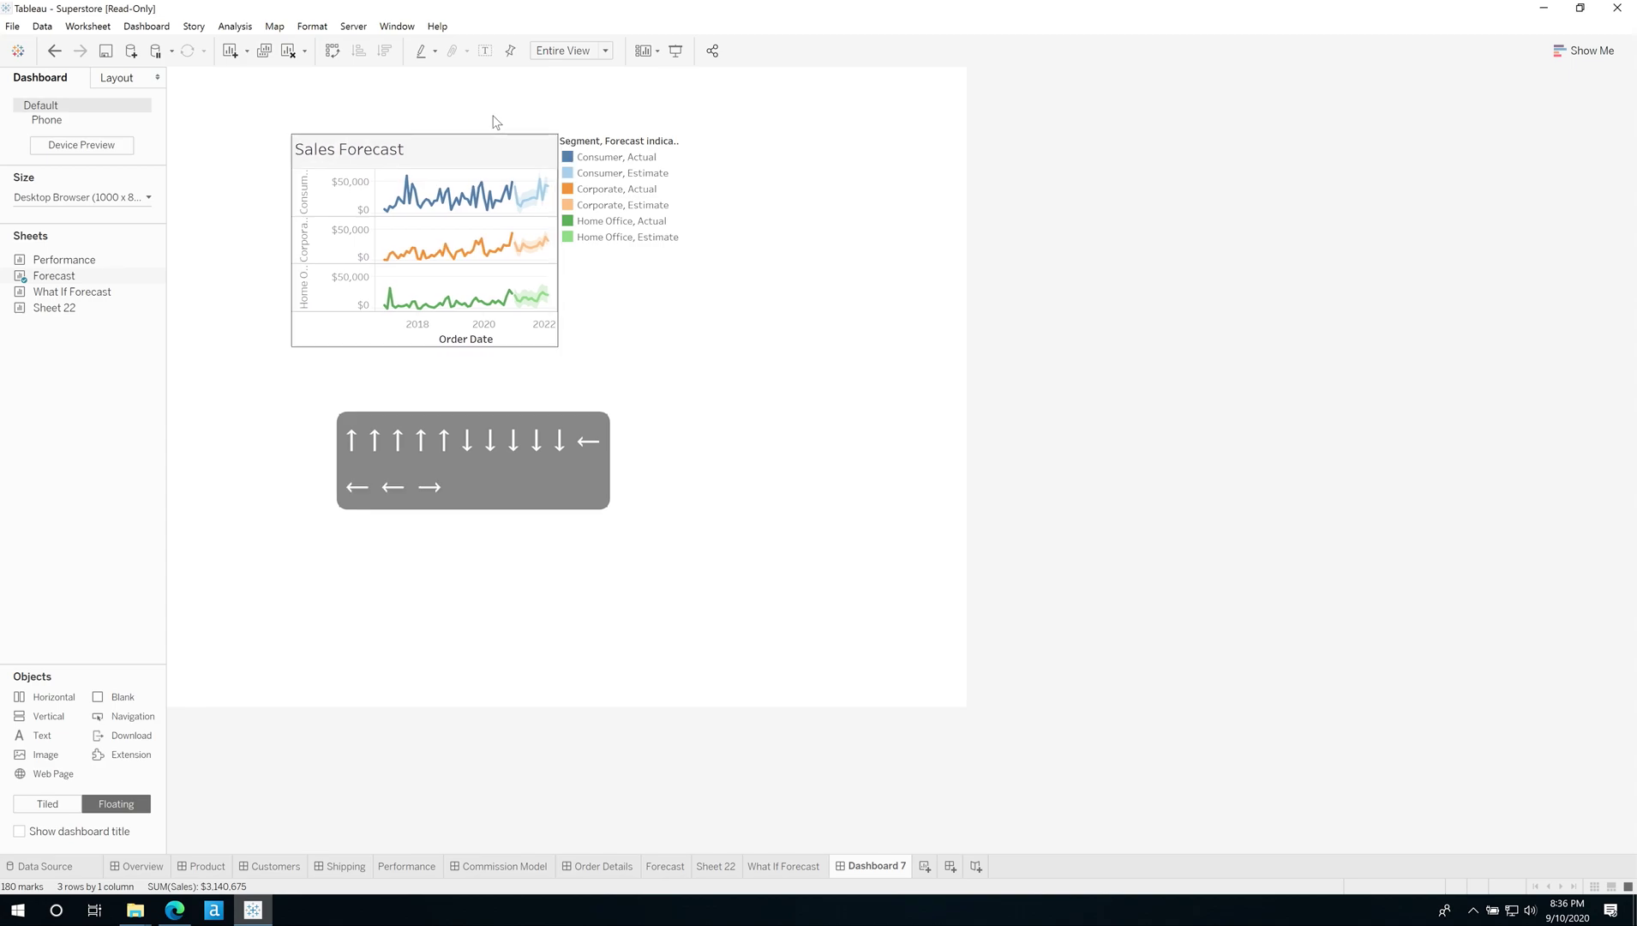
key(Right)
key(Right)
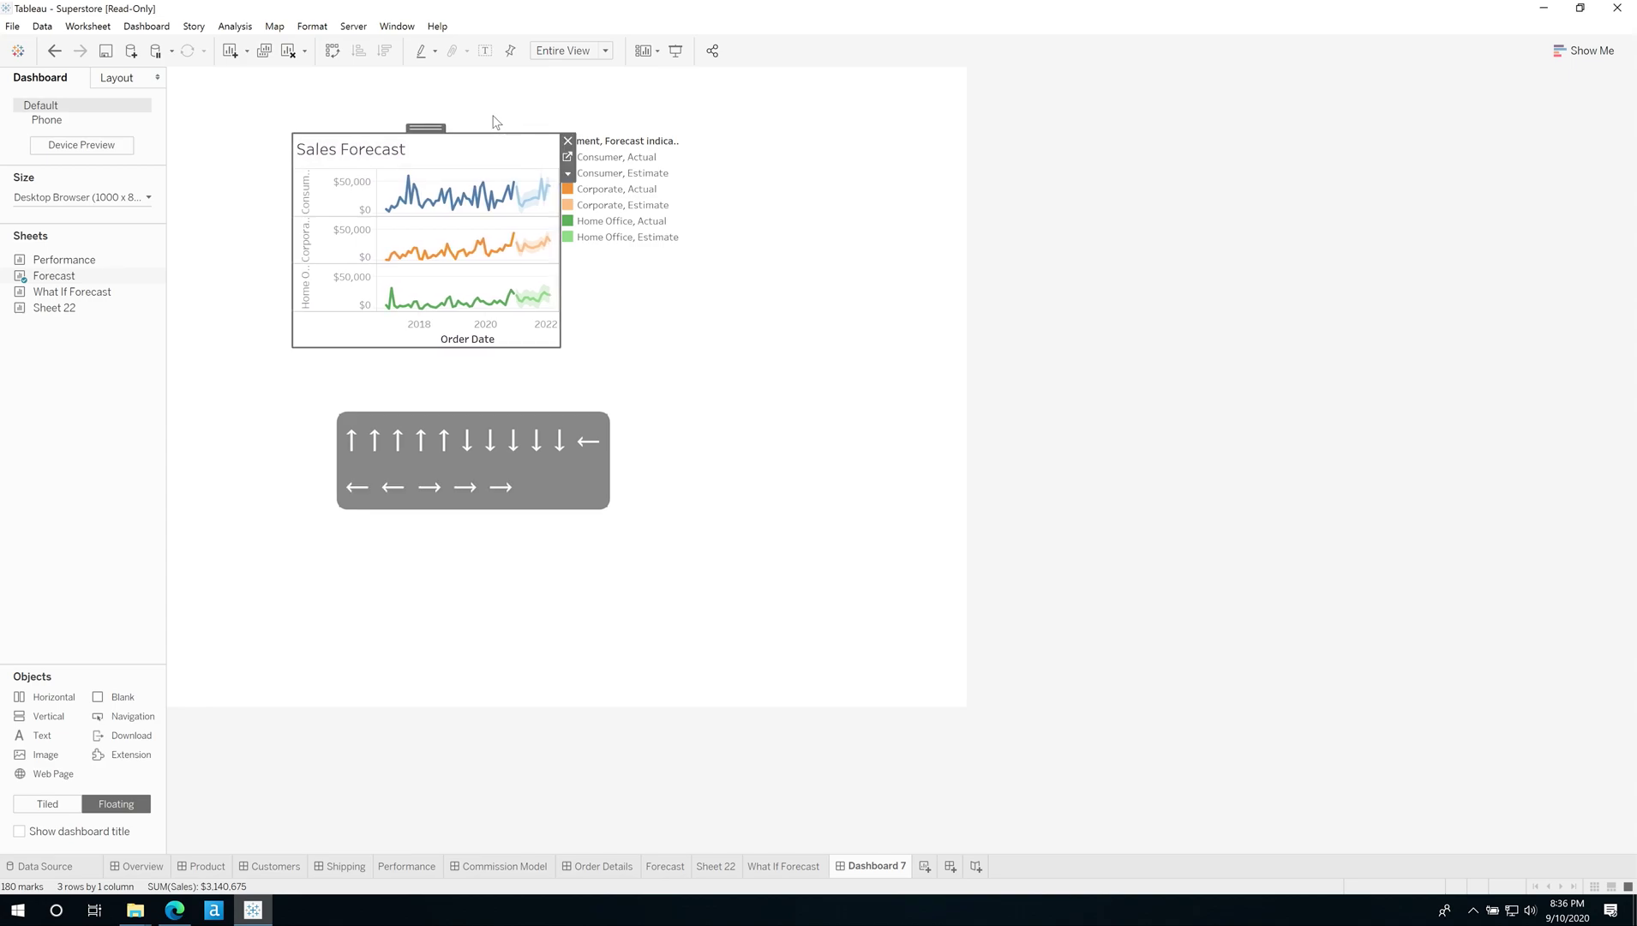
Show the chart's position settings and nudge it with arrow keys to x 158, y 84
click(136, 79)
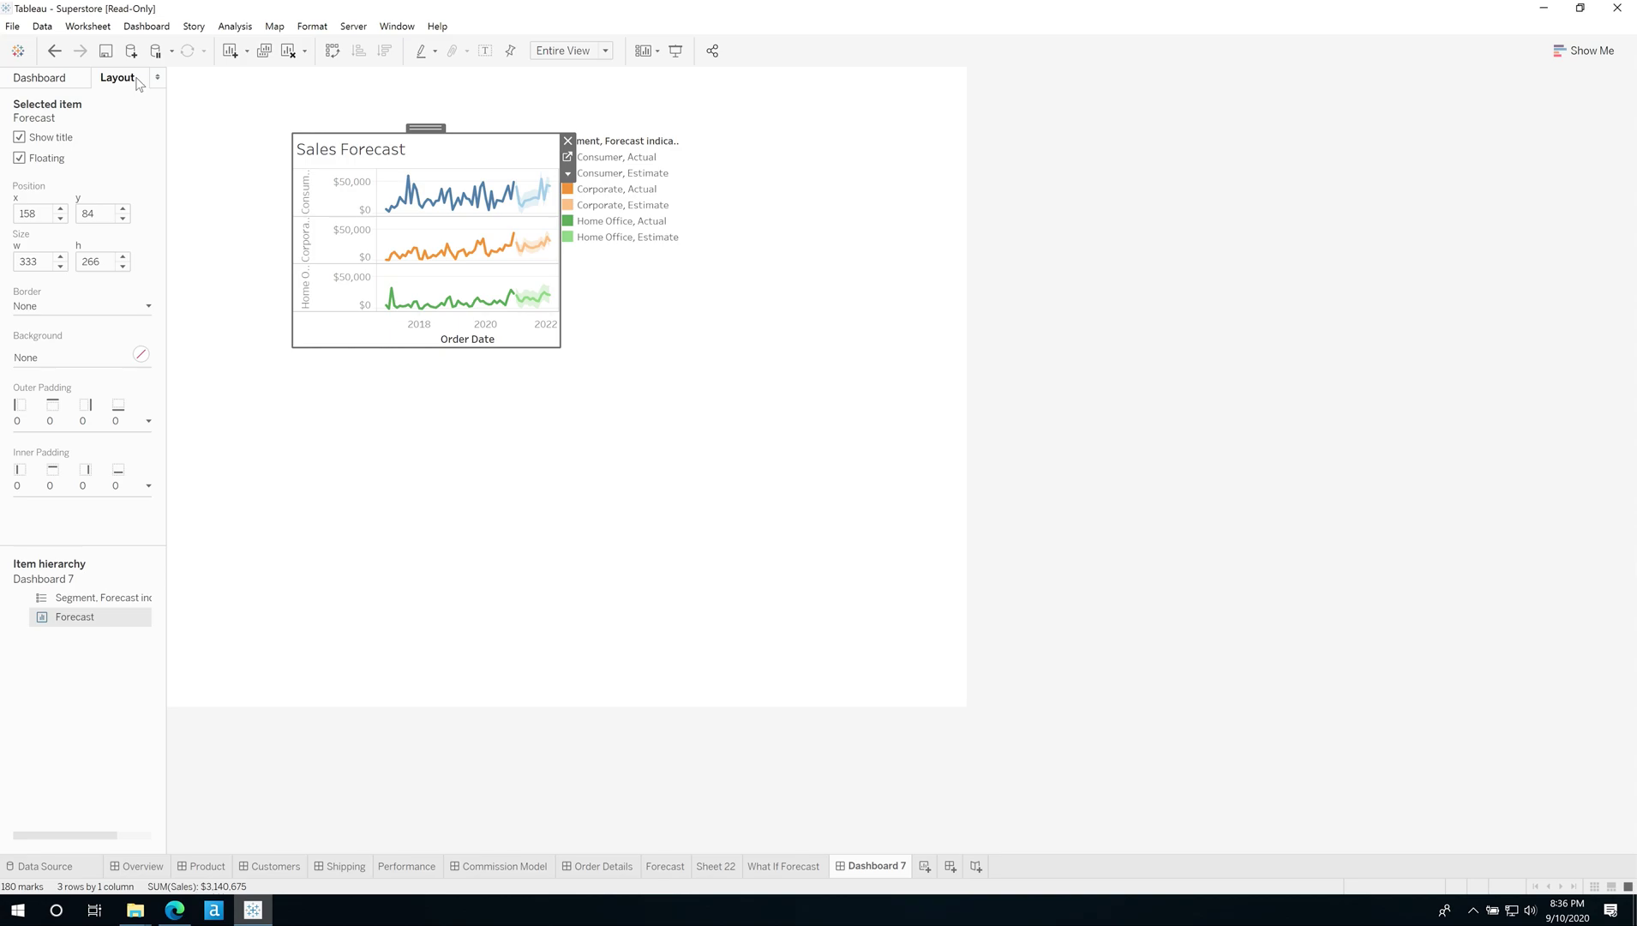
key(Up)
key(Down)
key(Left)
key(Right)
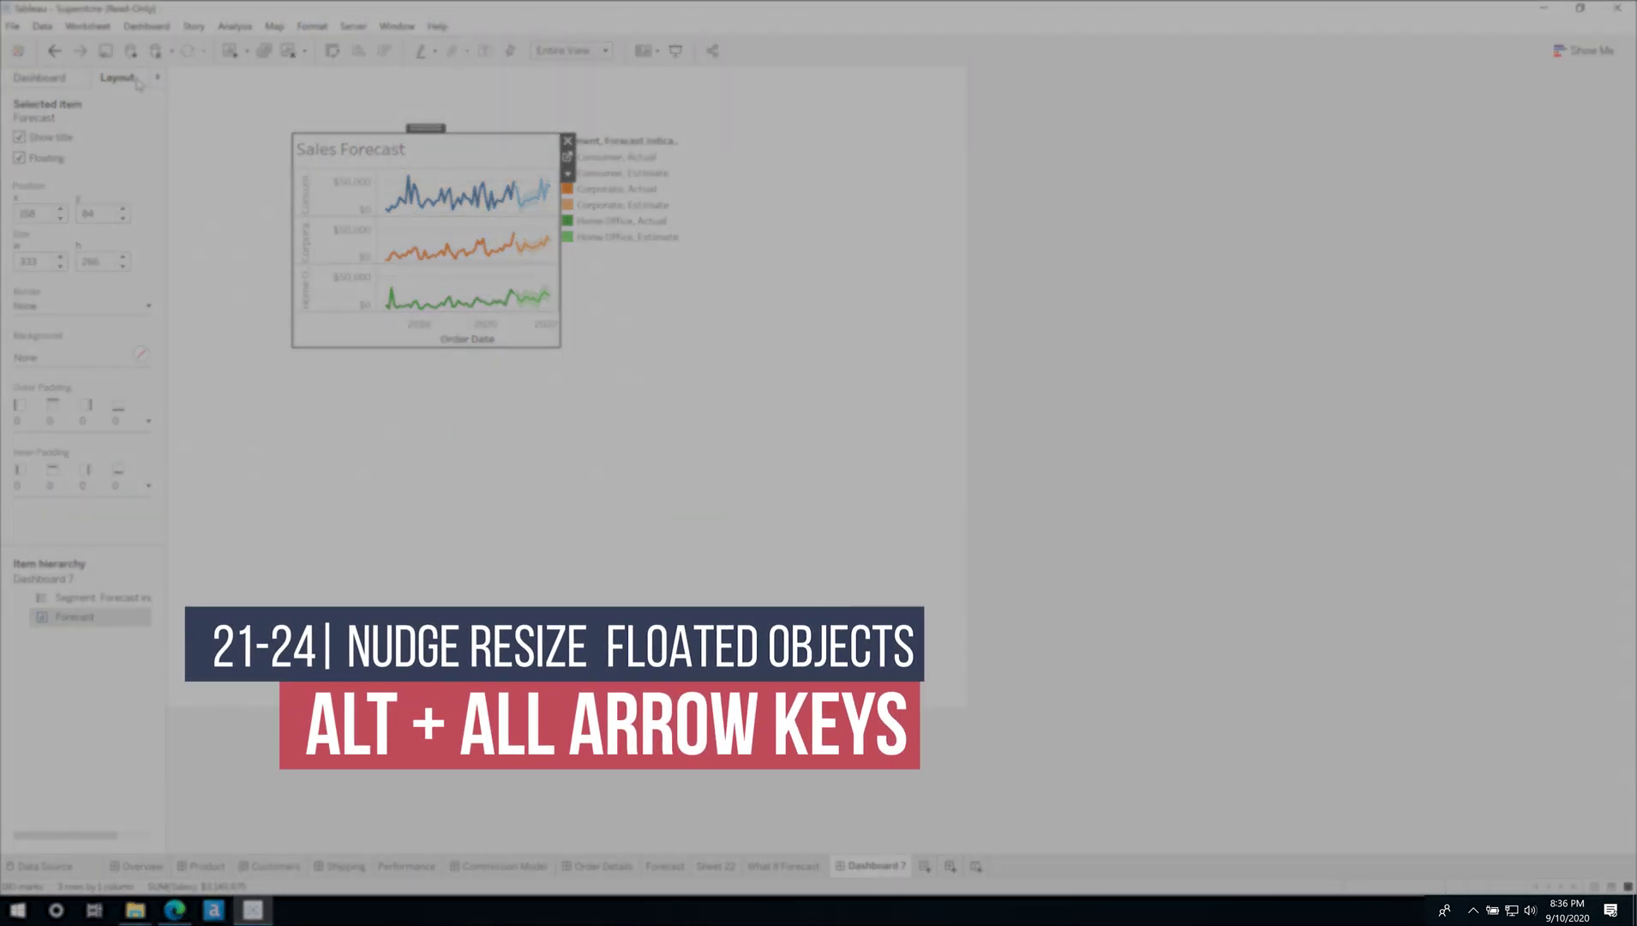
Nudge the floating Sales Forecast chart's height, then widen it with keyboard shortcuts
key(alt+Up)
key(alt+Up)
key(alt+Up)
key(alt+Up)
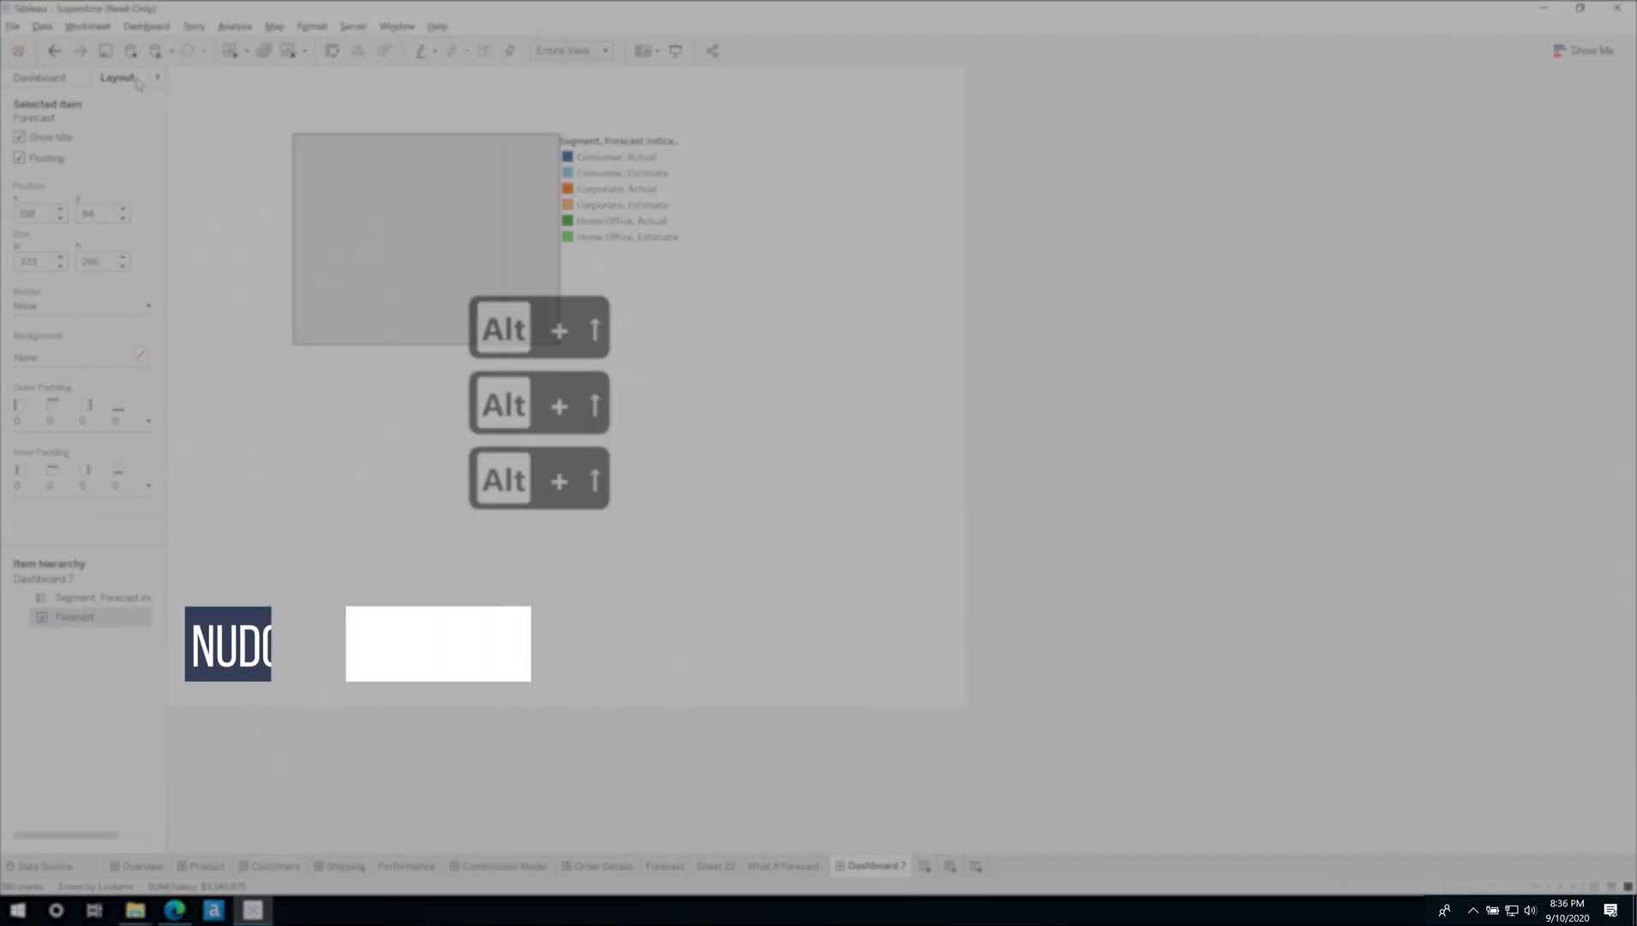
key(alt+Down)
key(alt+Down)
key(alt+Down)
key(alt+Down)
key(alt+Down)
key(alt+Down)
key(alt+Down)
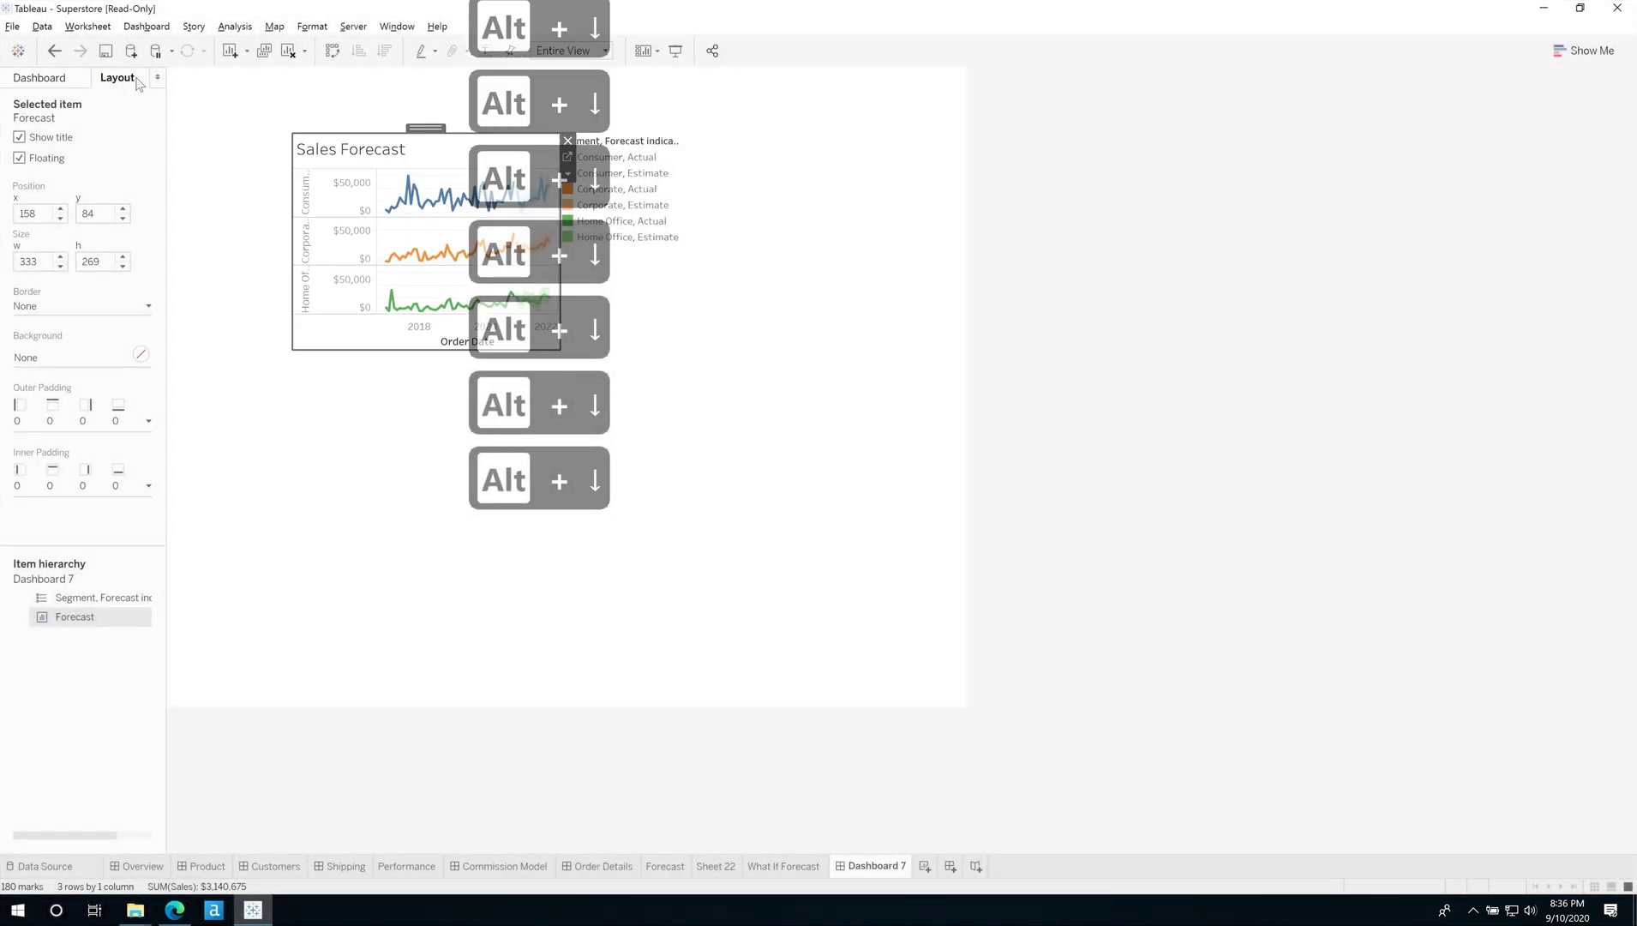
key(ctrl+alt+Right)
key(ctrl+alt+Right)
key(ctrl+alt+Right)
key(ctrl+alt+Right)
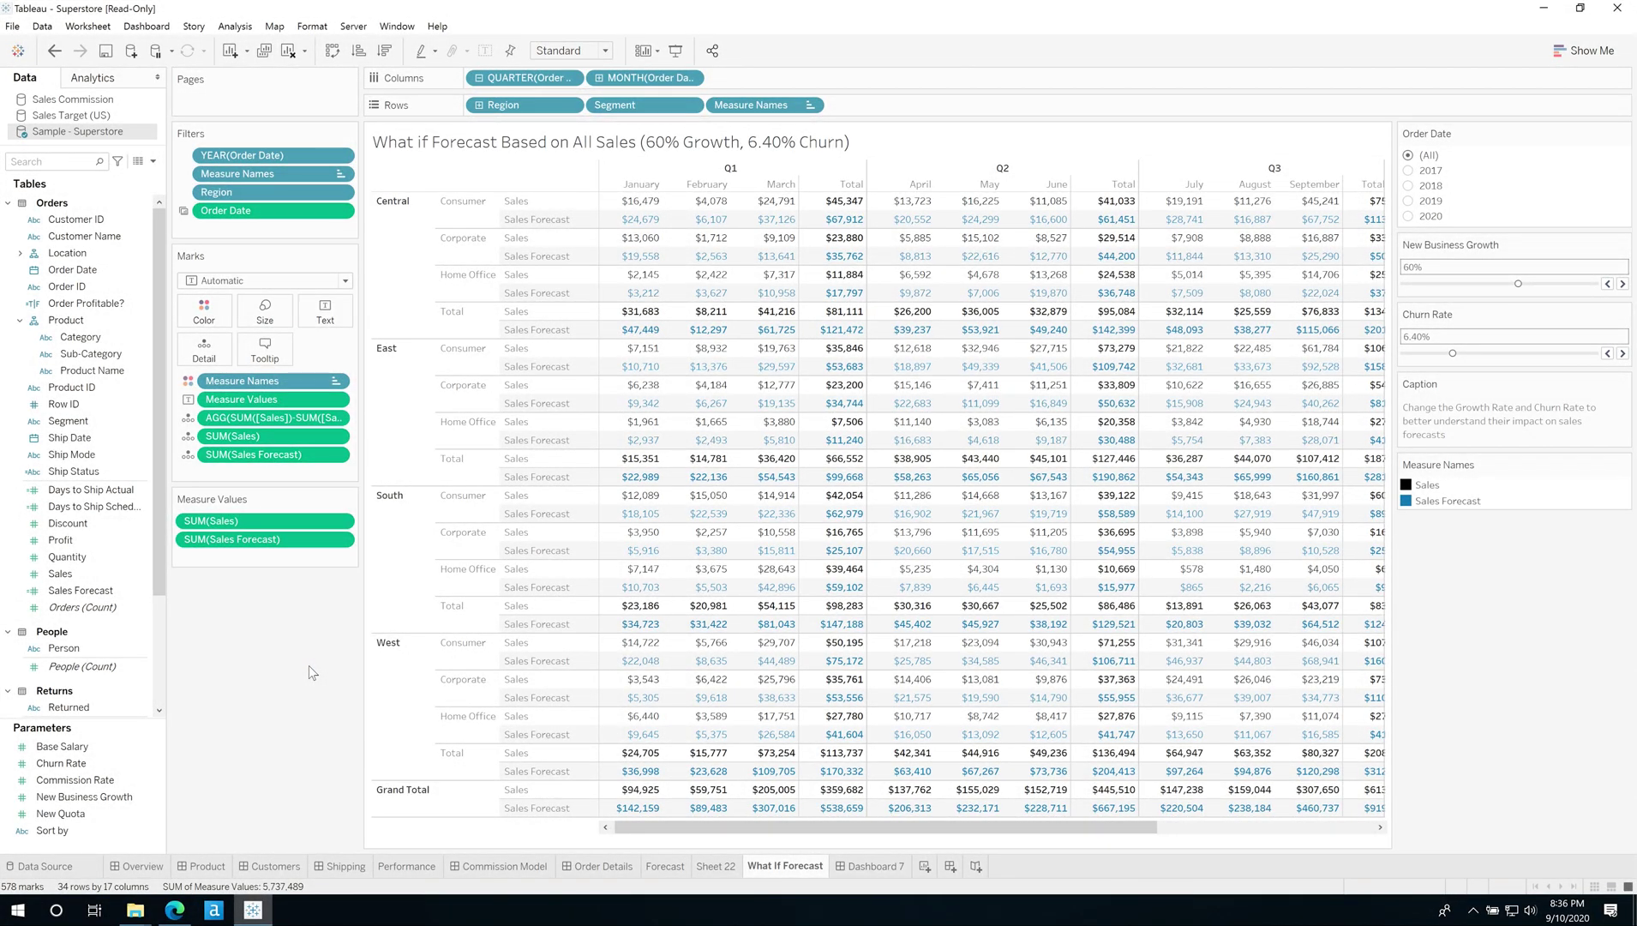
key(ctrl+Right)
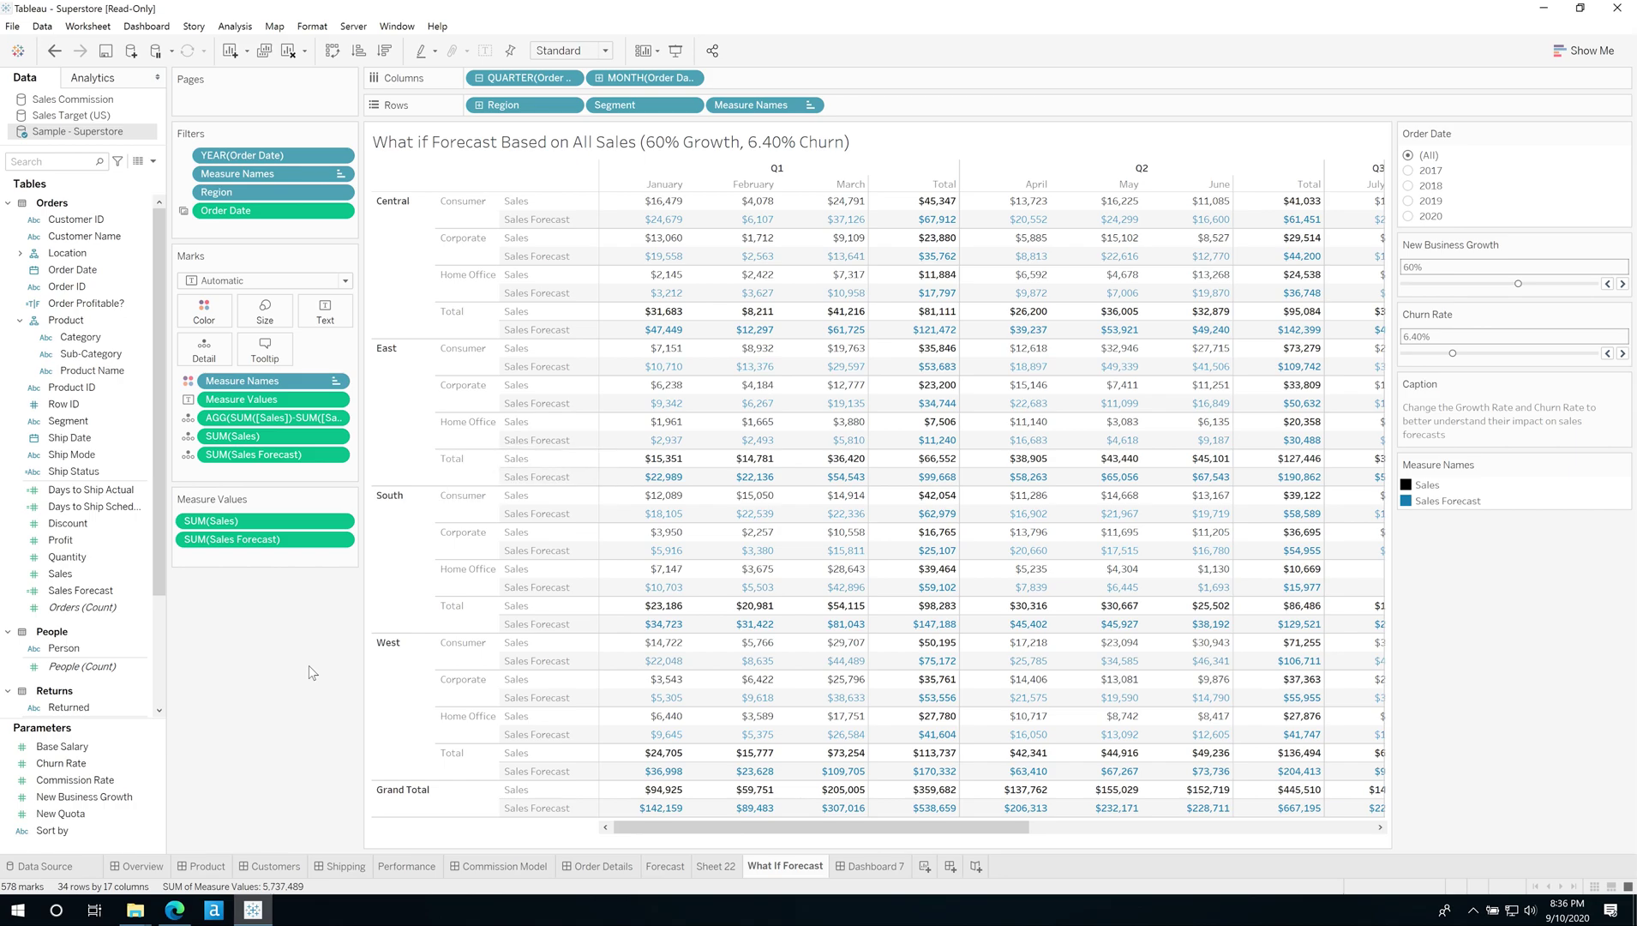
key(ctrl+Left)
key(ctrl+Left)
key(ctrl+Up)
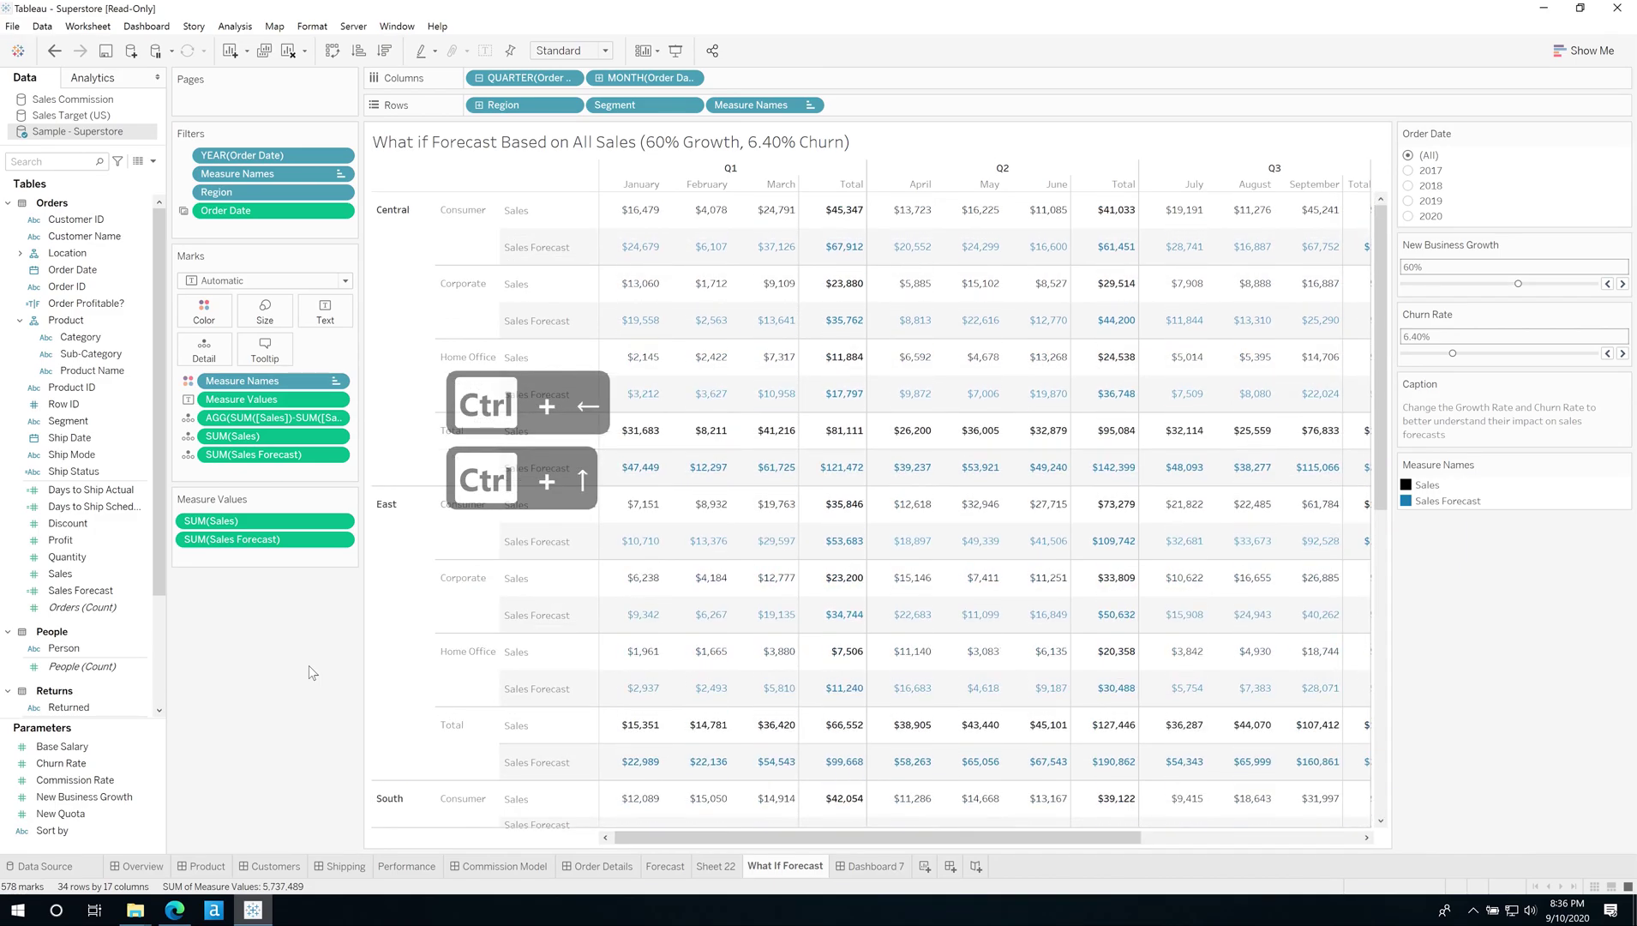
key(ctrl+Down)
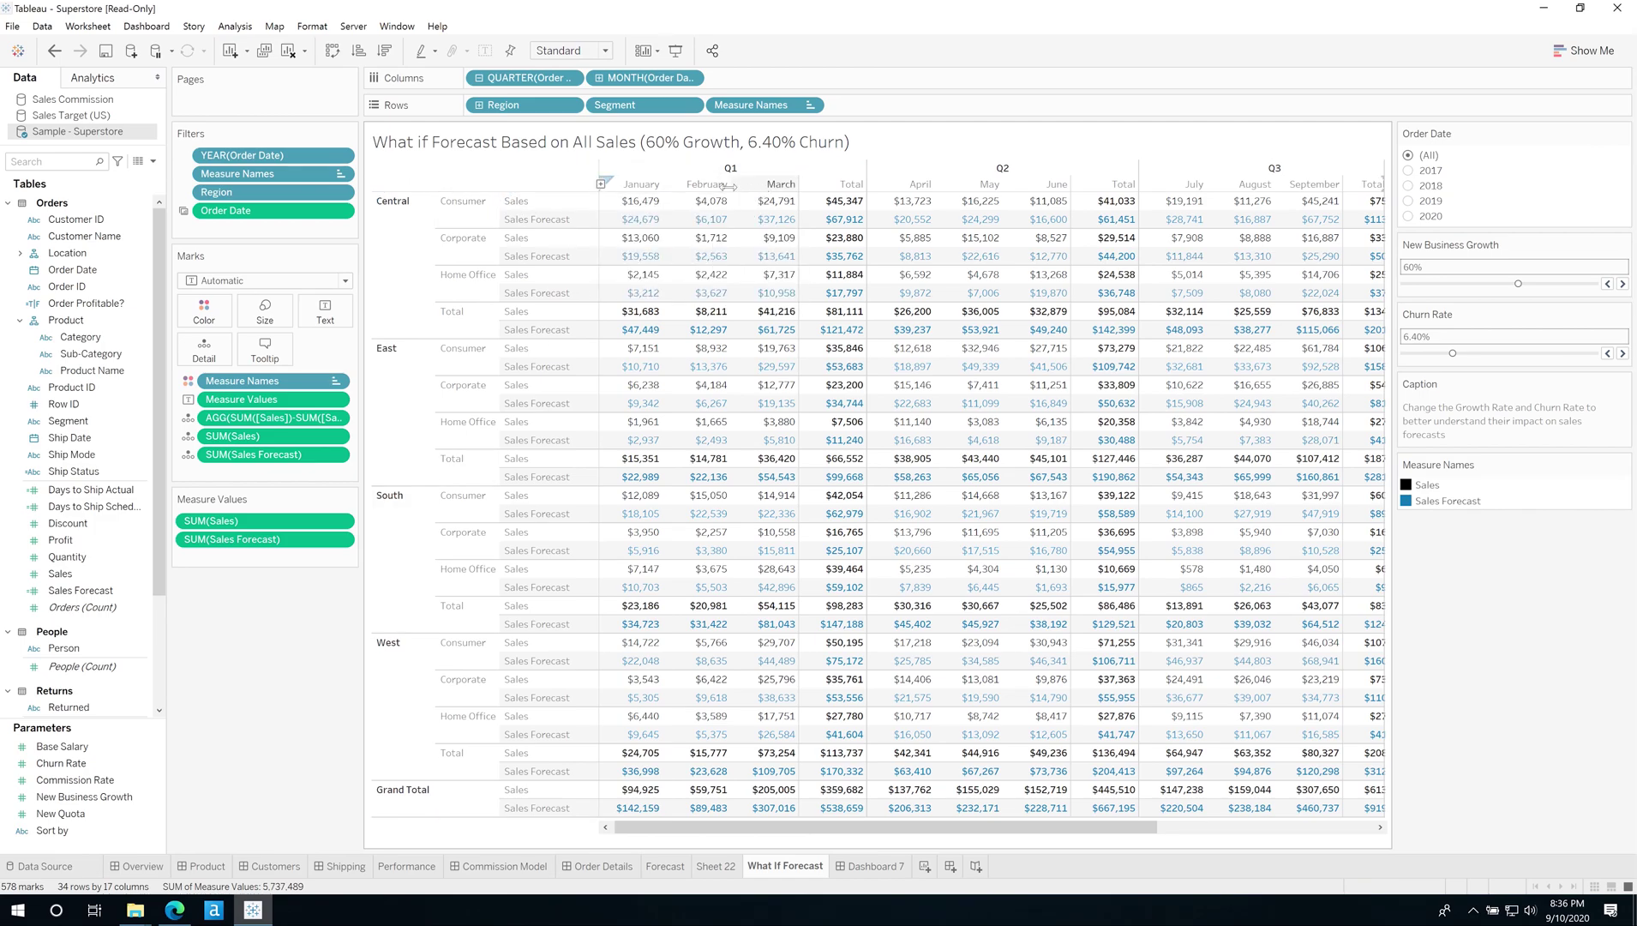
Adjust the What If Forecast month column widths by dragging header borders until October and November show
drag(731, 184, 718, 184)
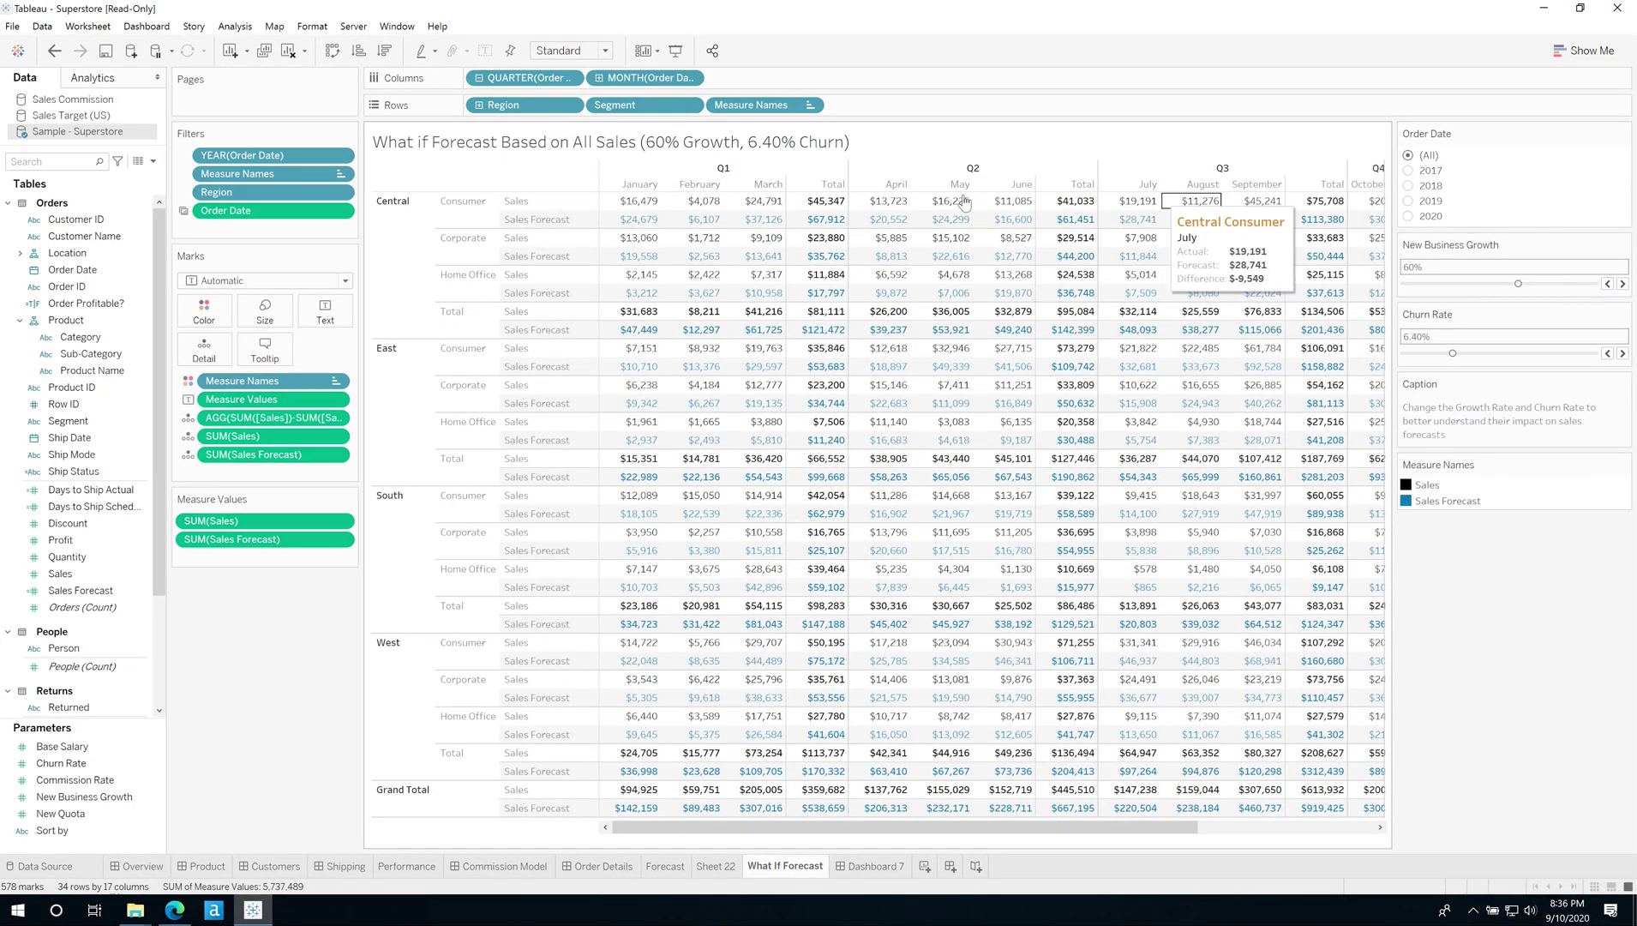
drag(783, 183, 754, 183)
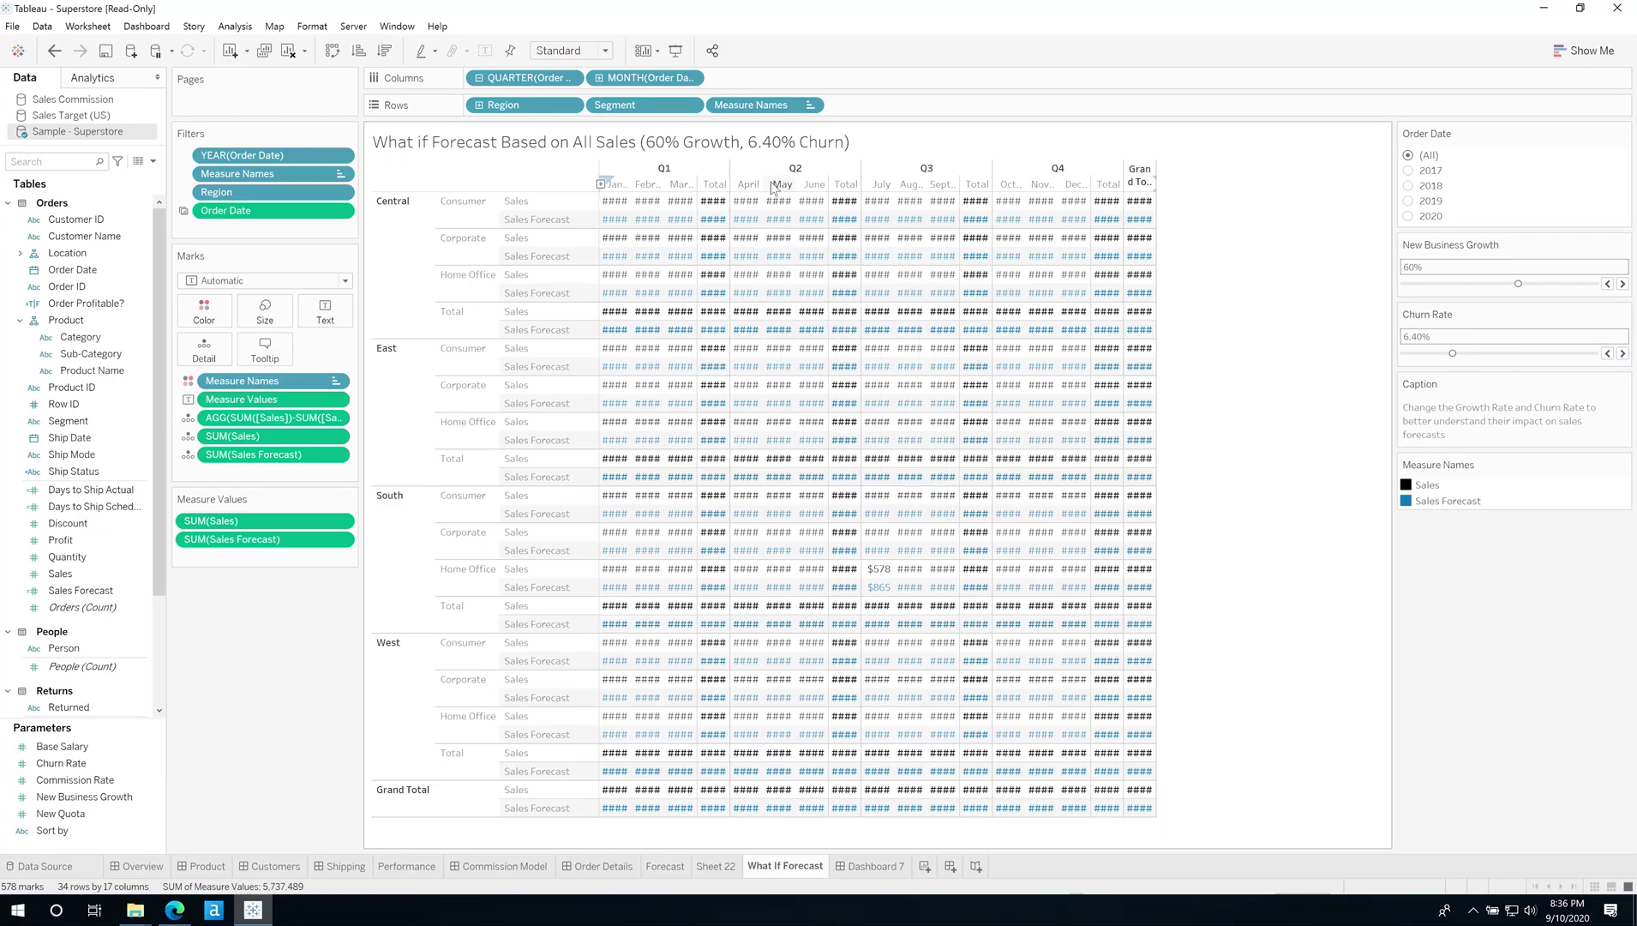
drag(762, 182, 783, 183)
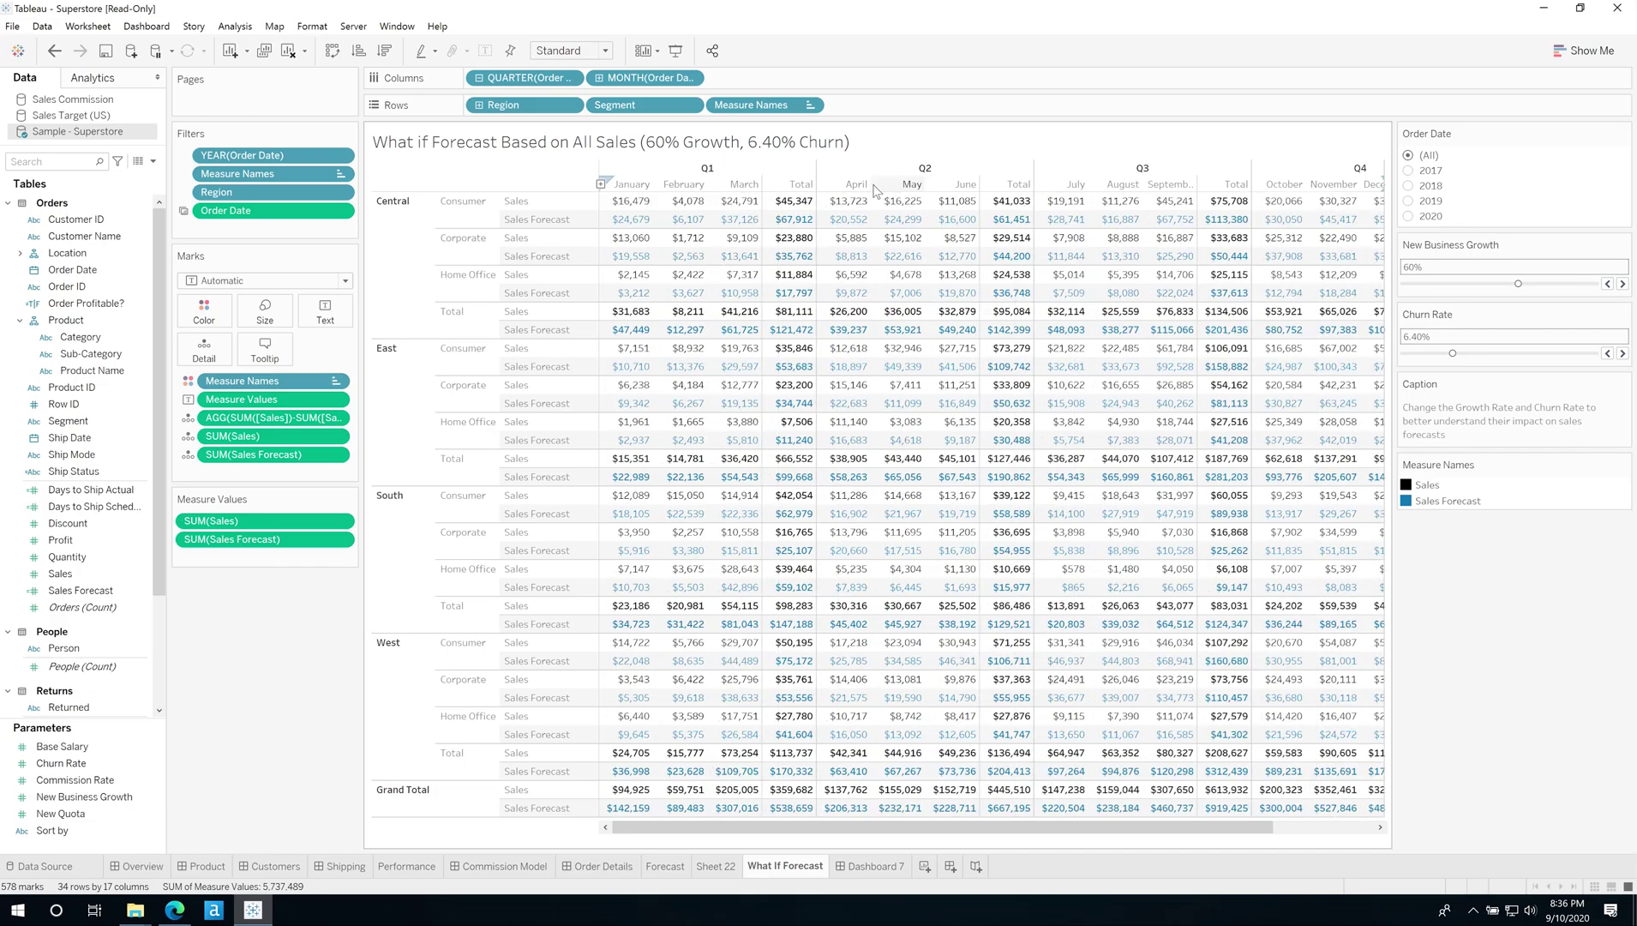